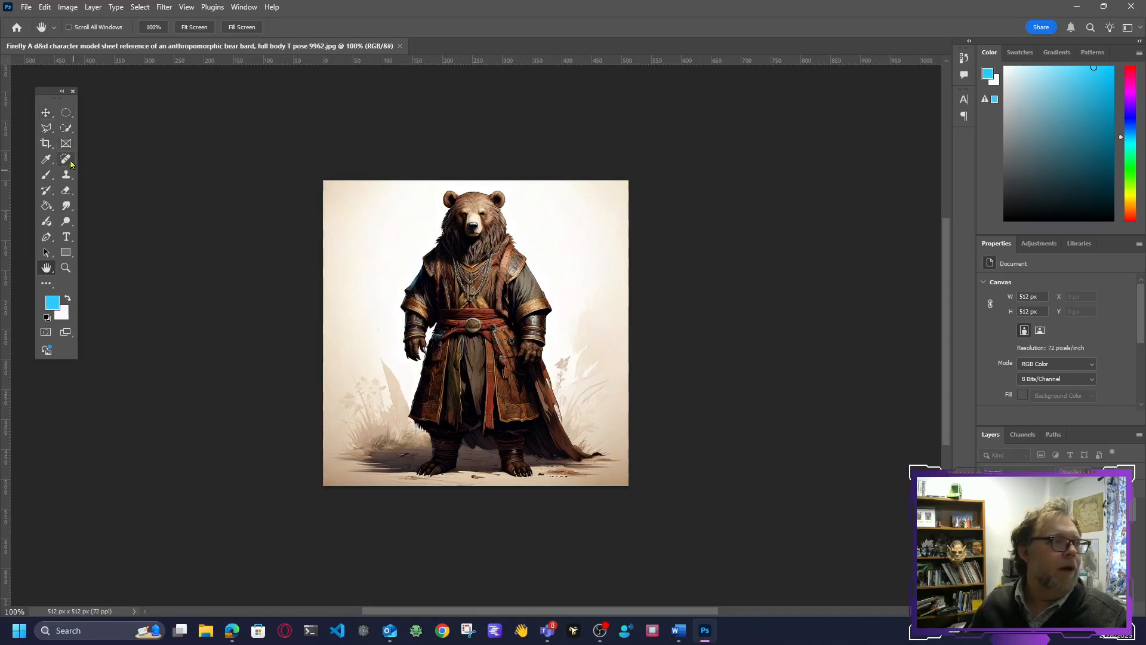
# Select the bear character from the background with the Object Selection tool.
pyautogui.click(66, 128)
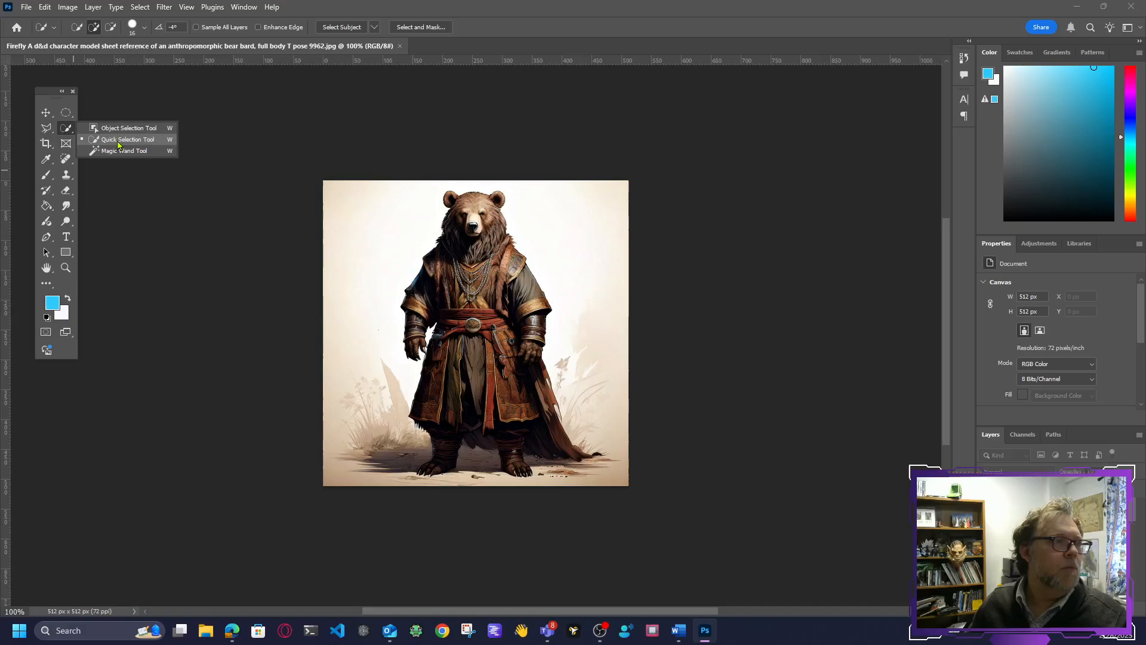
pyautogui.click(123, 128)
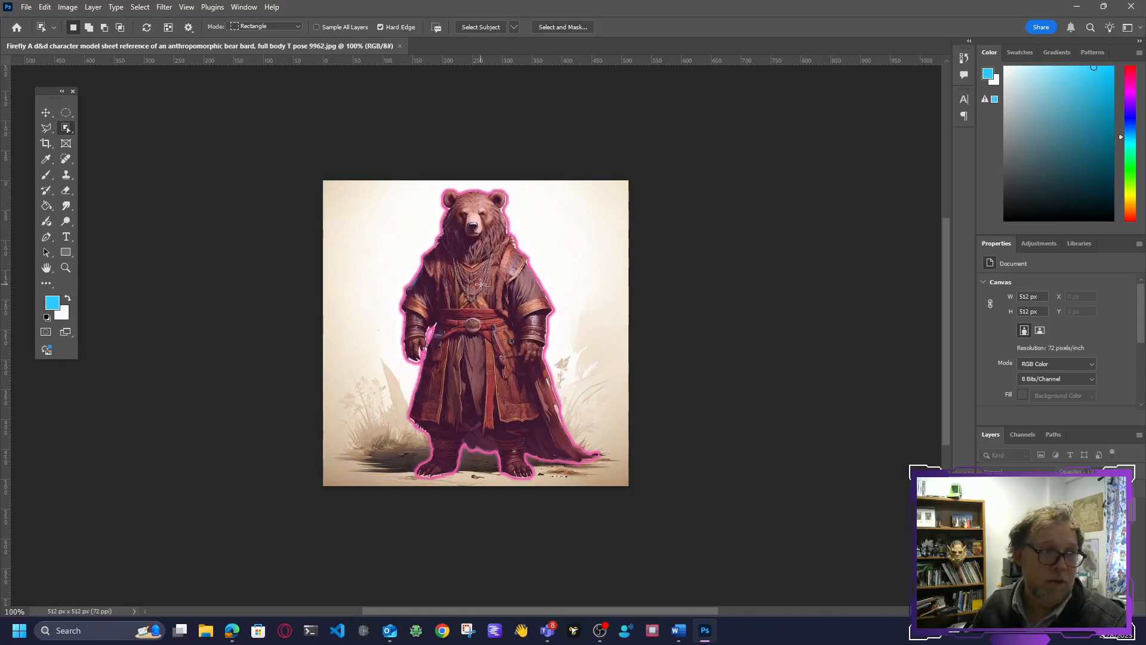
pyautogui.click(540, 293)
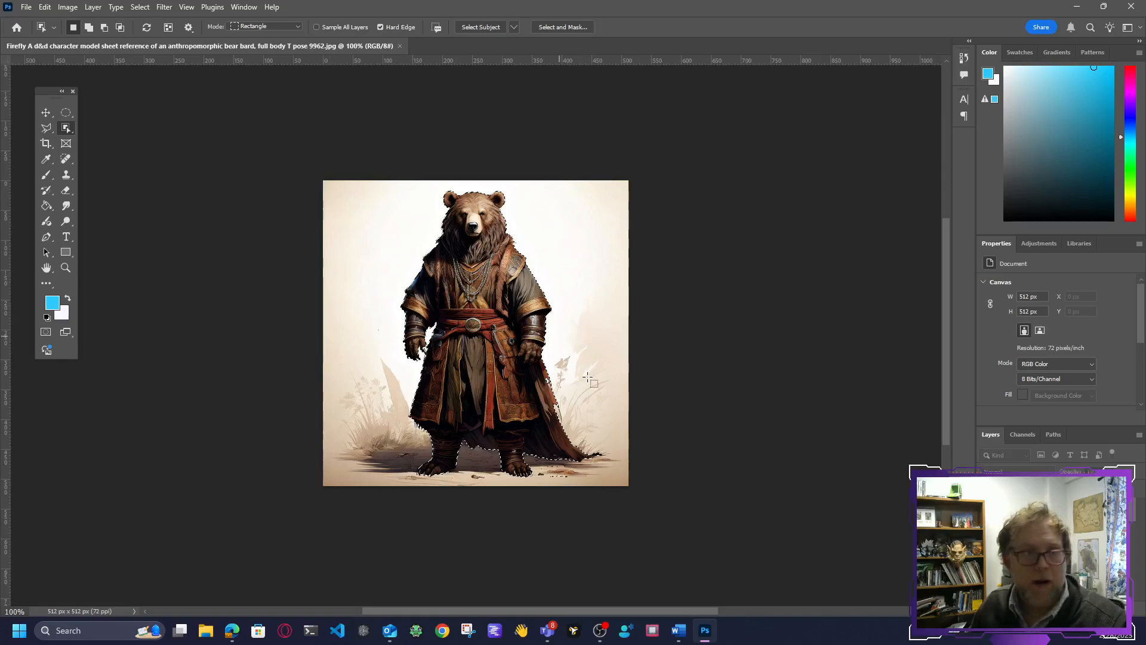
# Set the Quick Selection brush size to 5 px for refining the selection around the bear's hand beside the robe.
pyautogui.click(65, 268)
pyautogui.click(433, 345)
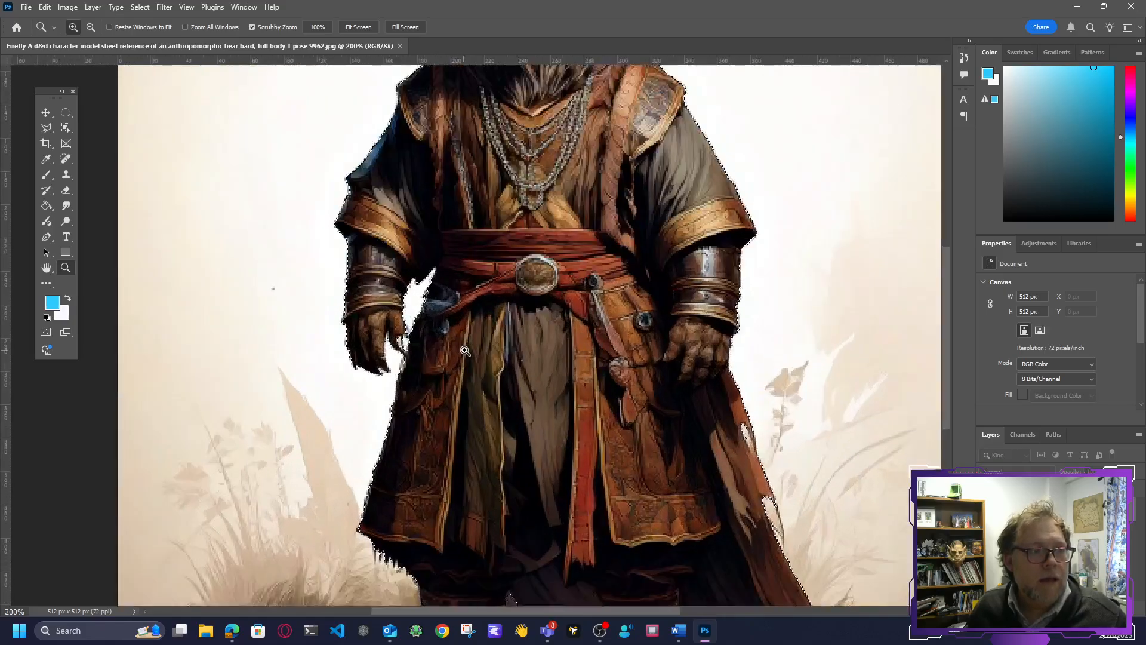
pyautogui.click(432, 345)
pyautogui.click(433, 345)
pyautogui.click(433, 345)
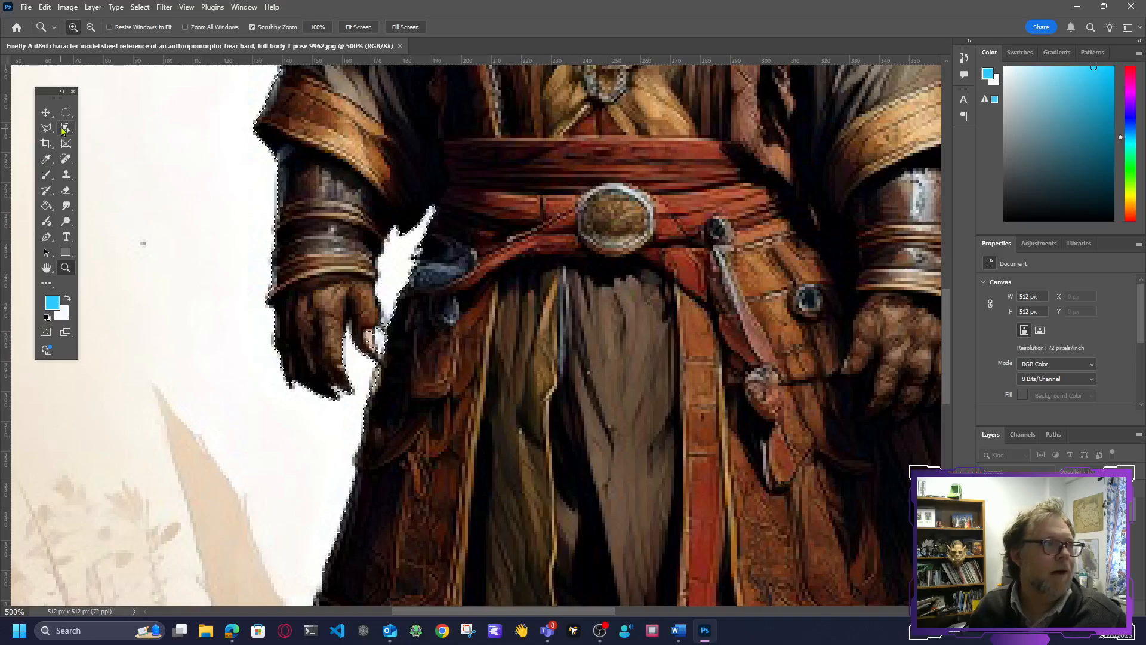
pyautogui.moveTo(66, 128); pyautogui.dragTo(102, 132)
pyautogui.click(107, 139)
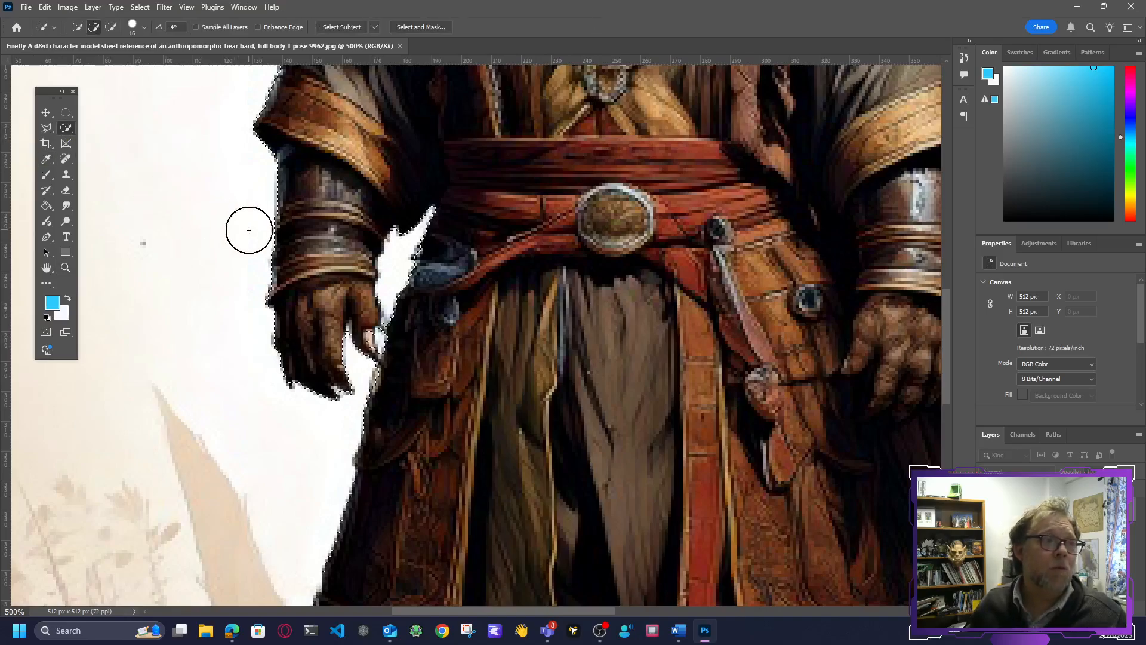
pyautogui.click(143, 32)
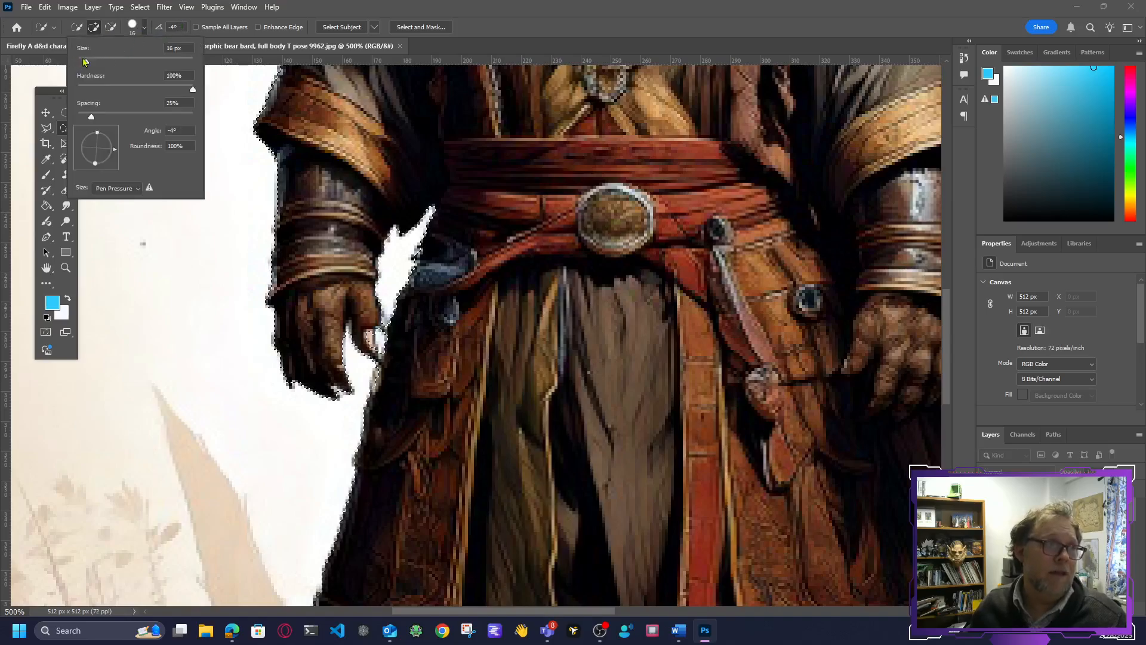
pyautogui.moveTo(85, 61); pyautogui.dragTo(80, 63)
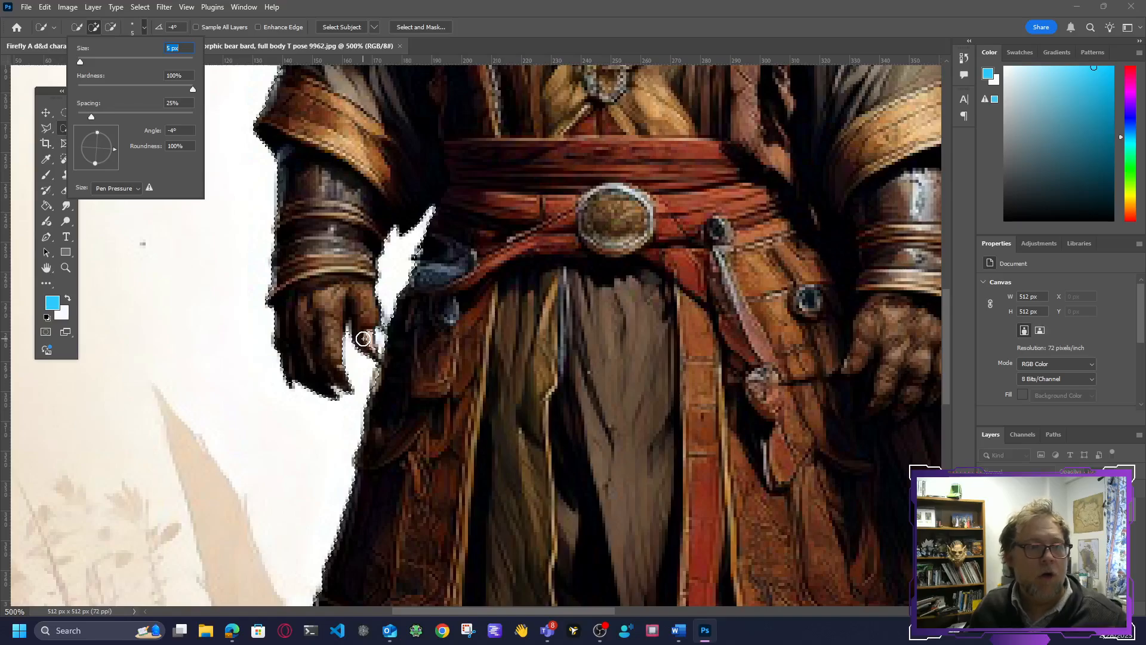
pyautogui.click(365, 336)
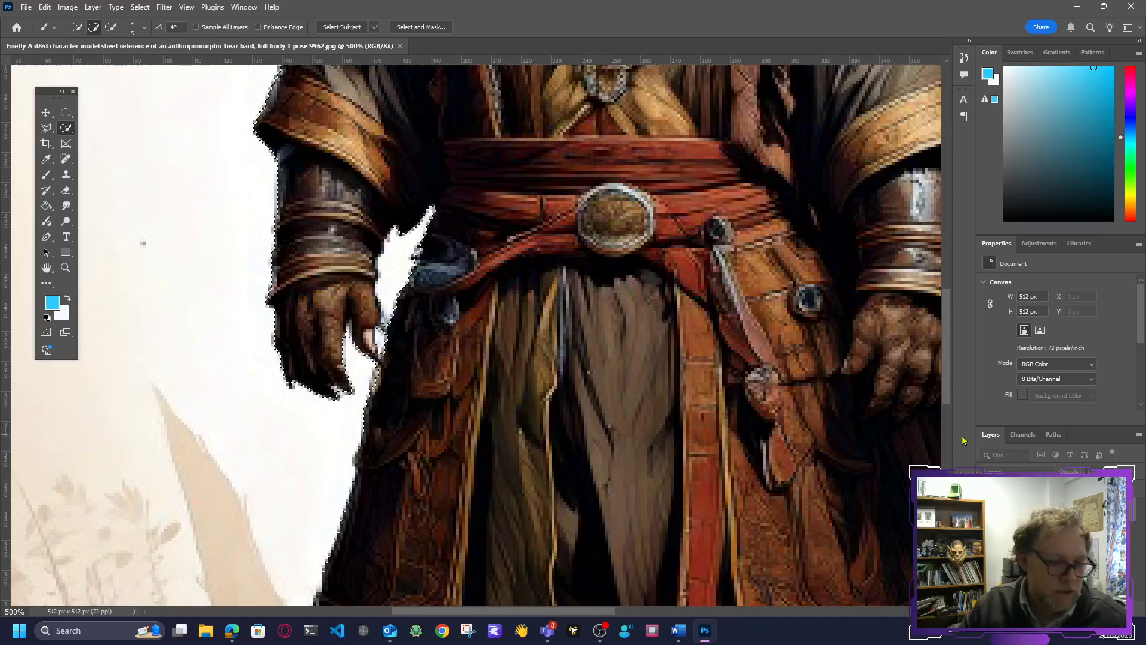
# Copy the selected bear to a new layer and hide the background layer.
pyautogui.hotkey('ctrl', '-')
pyautogui.hotkey('ctrl', '-')
pyautogui.hotkey('ctrl', '-')
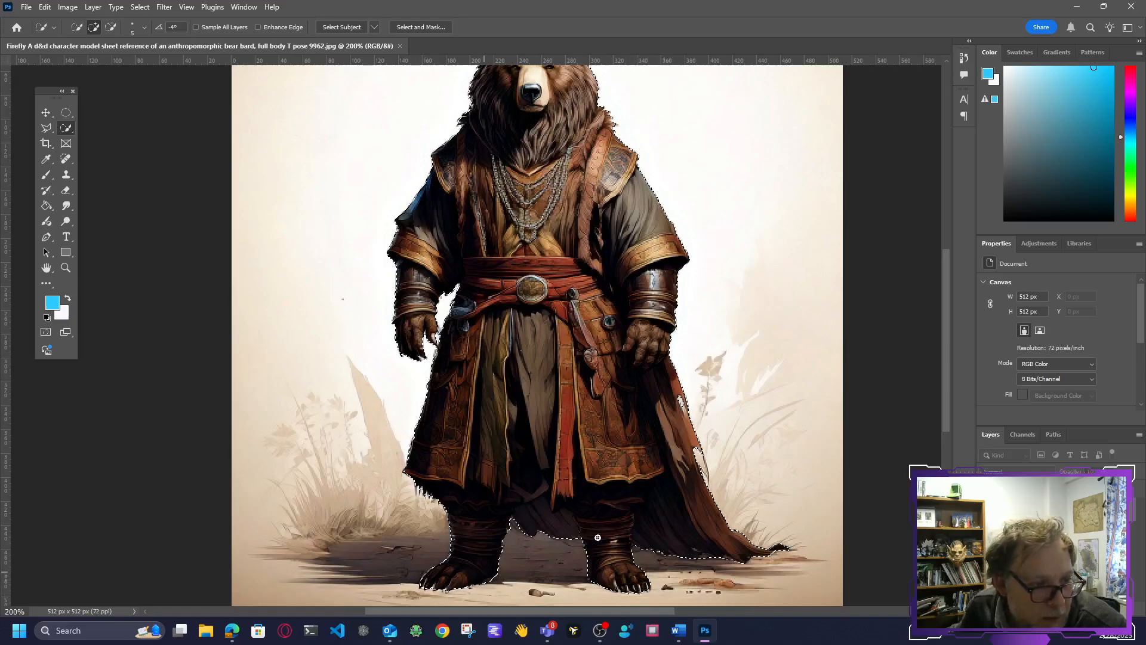
pyautogui.moveTo(942, 424)
pyautogui.mouseDown()
pyautogui.moveTo(944, 382)
pyautogui.moveTo(947, 417)
pyautogui.mouseUp()
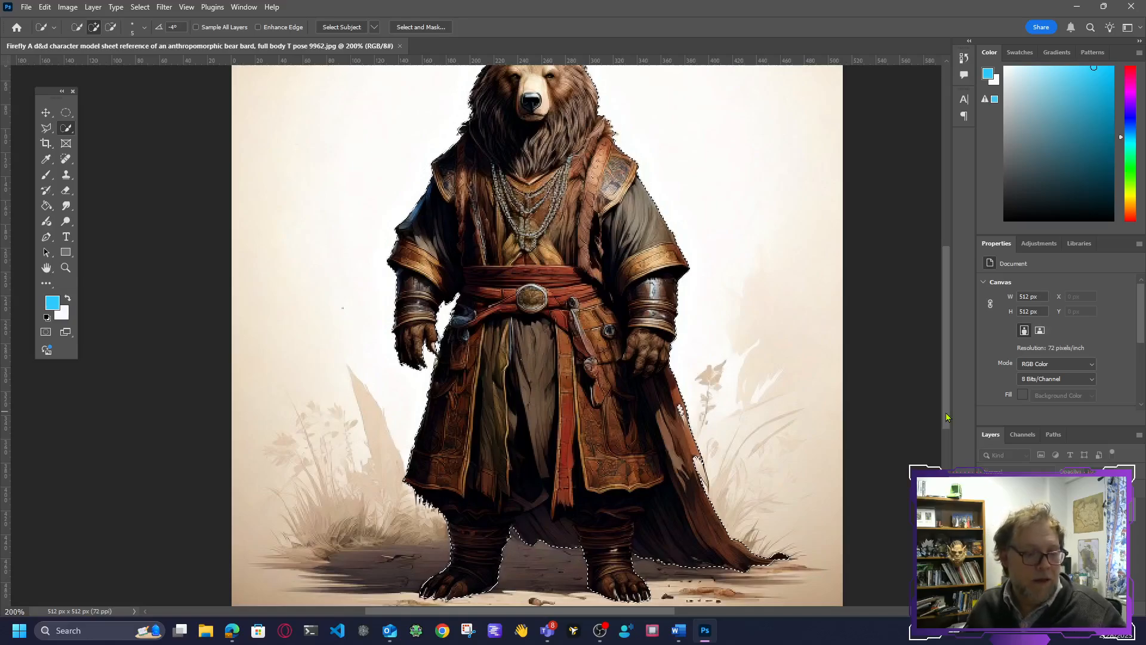
pyautogui.hotkey('ctrl', 'j')
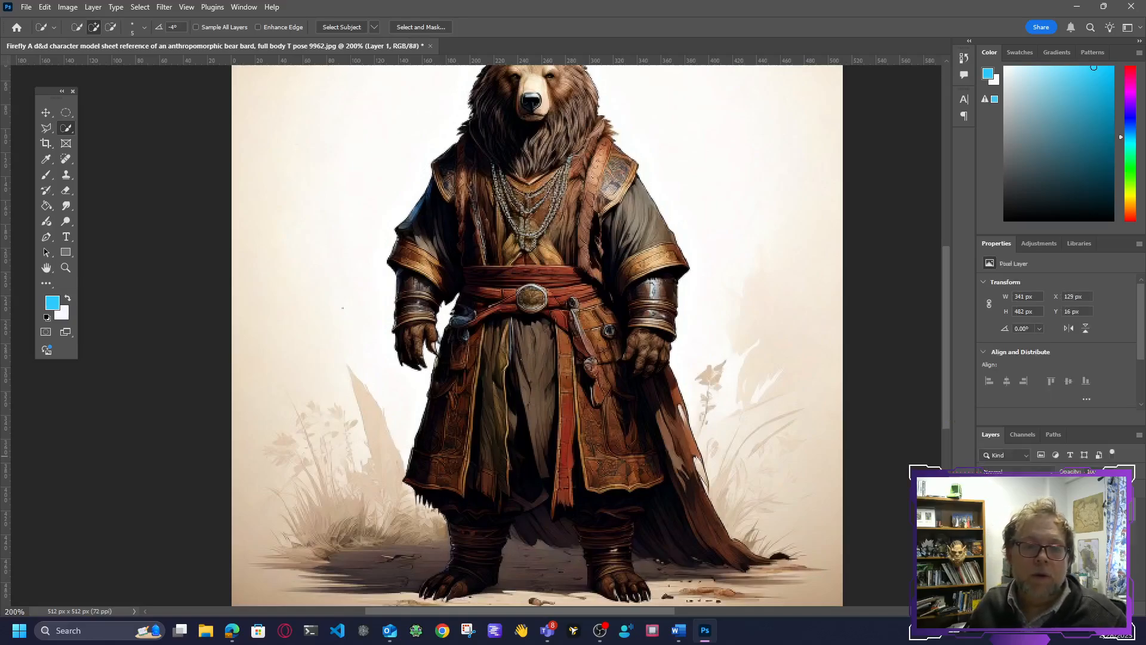
pyautogui.click(988, 534)
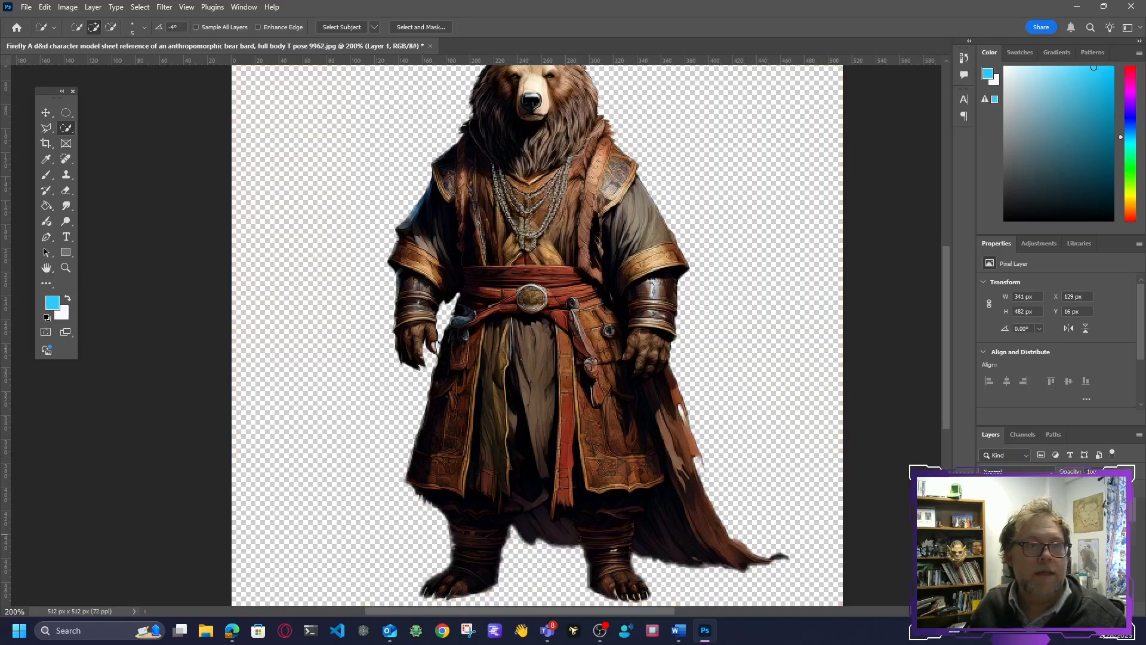
# Load the outline of the bear layer as a selection and invert it to cover the empty background.
pyautogui.hotkey('ctrl', '-')
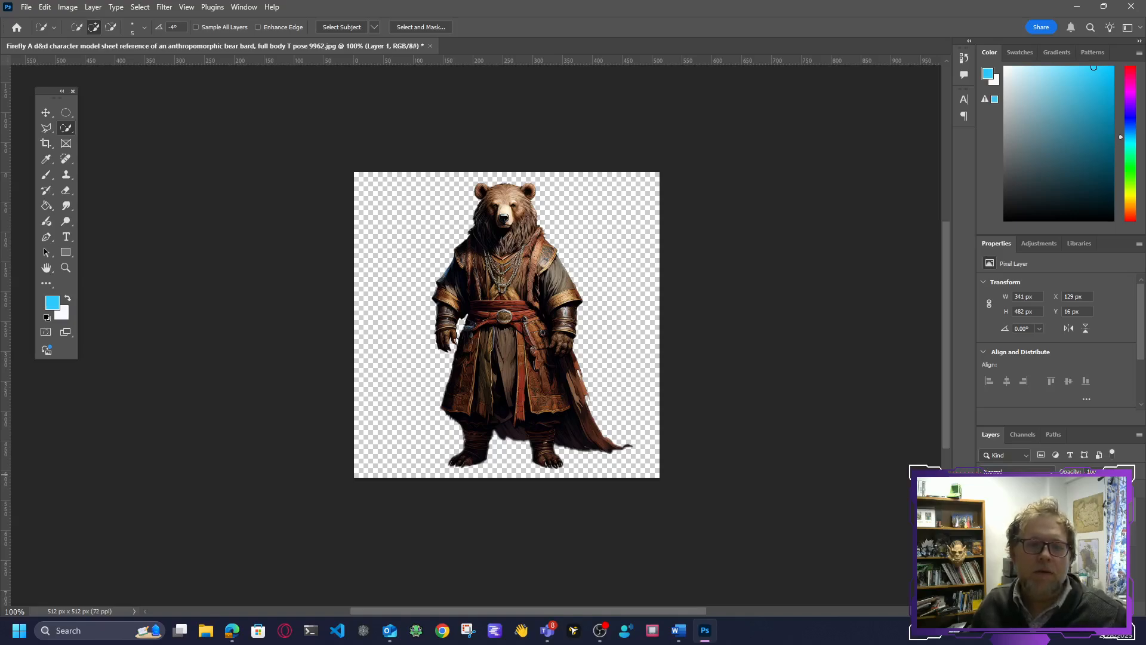
pyautogui.keyDown('ctrl'); pyautogui.click(1008, 508); pyautogui.keyUp('ctrl')
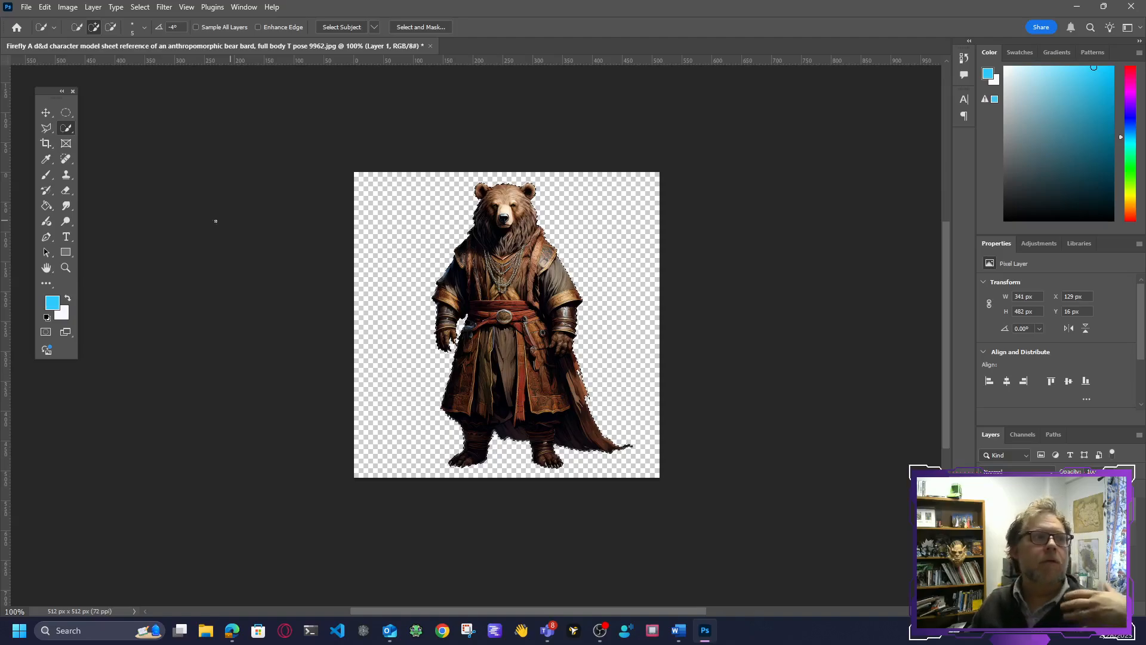
pyautogui.click(68, 7)
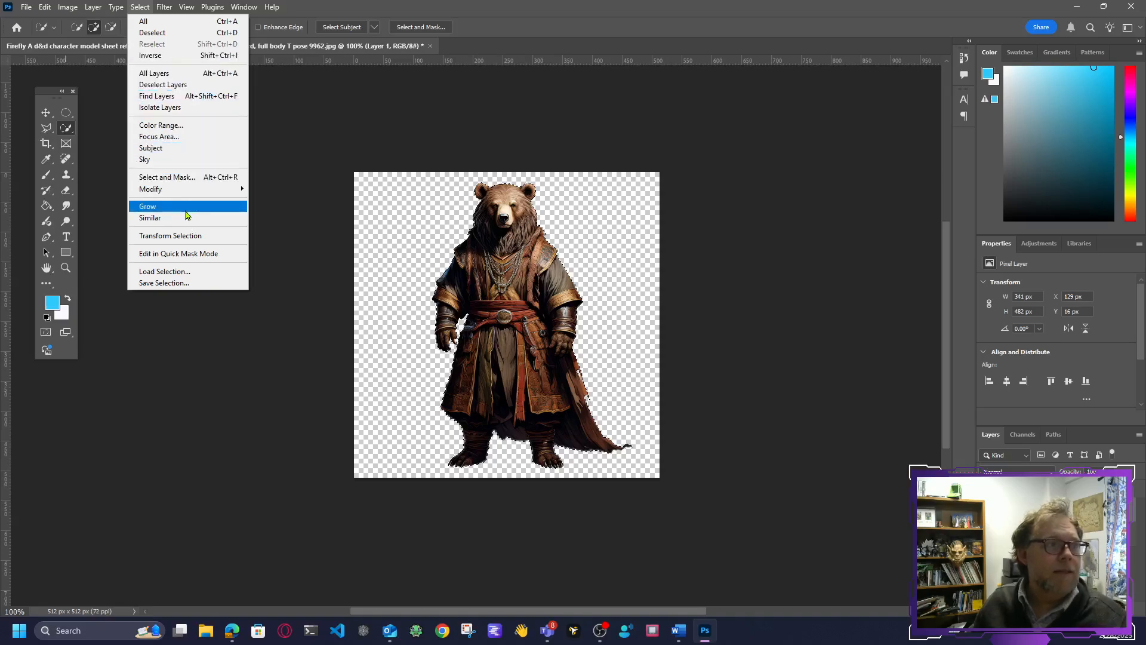
pyautogui.click(150, 55)
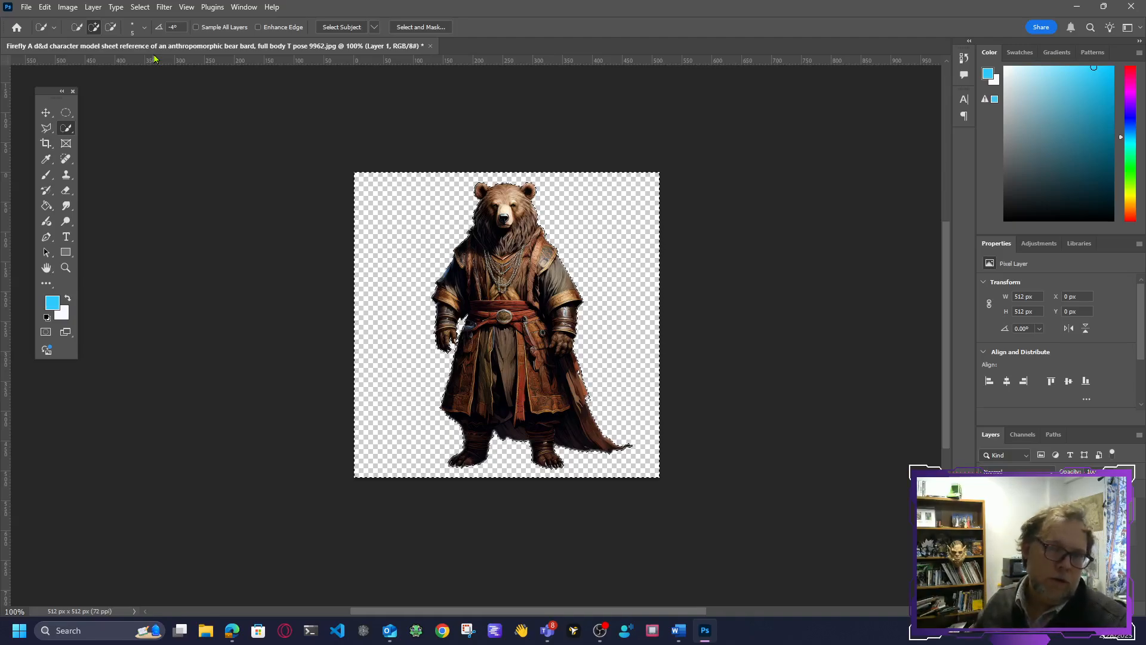
# Expand the inverted background selection by 1 pixel, leaving the canvas-bounds effect off.
pyautogui.click(145, 9)
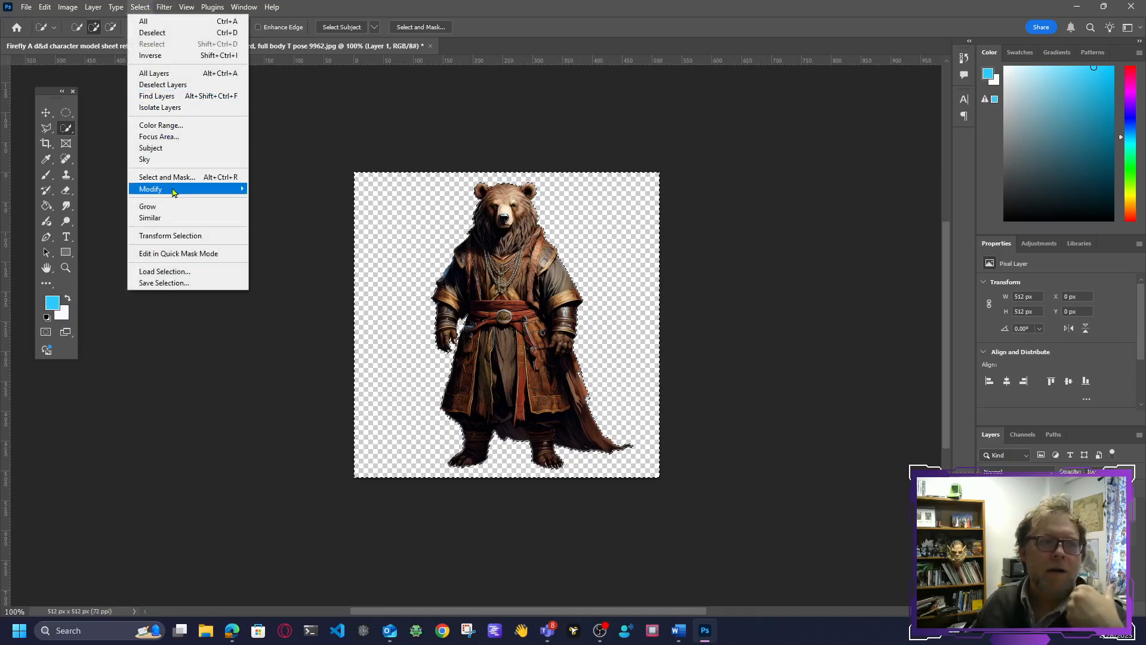
pyautogui.moveTo(172, 190)
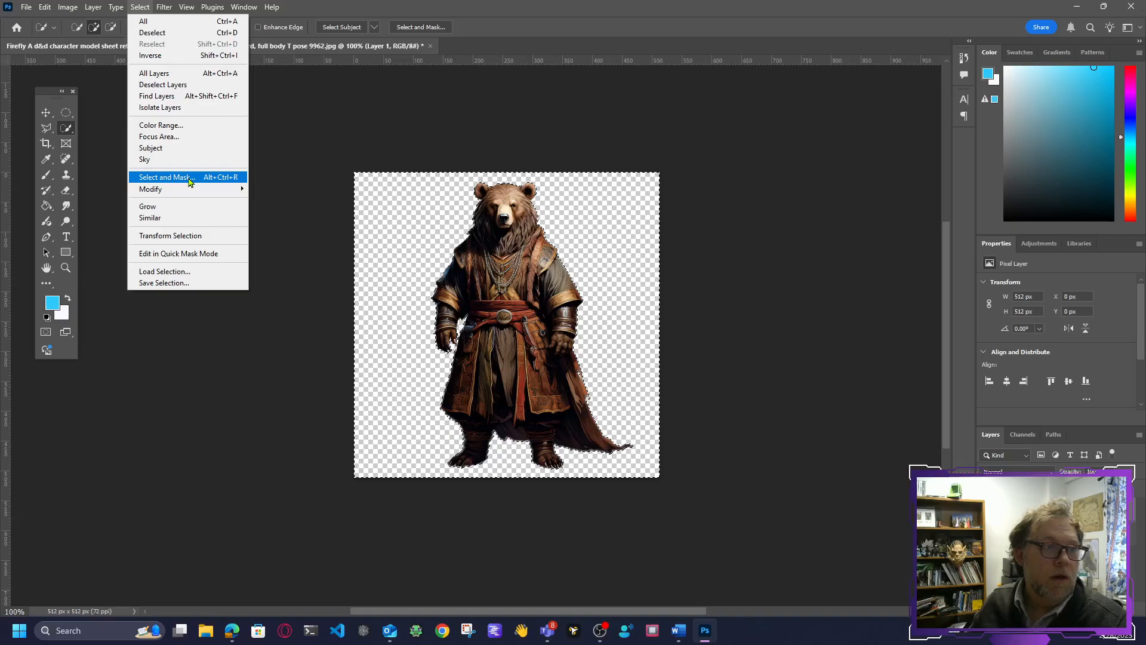
pyautogui.moveTo(208, 189)
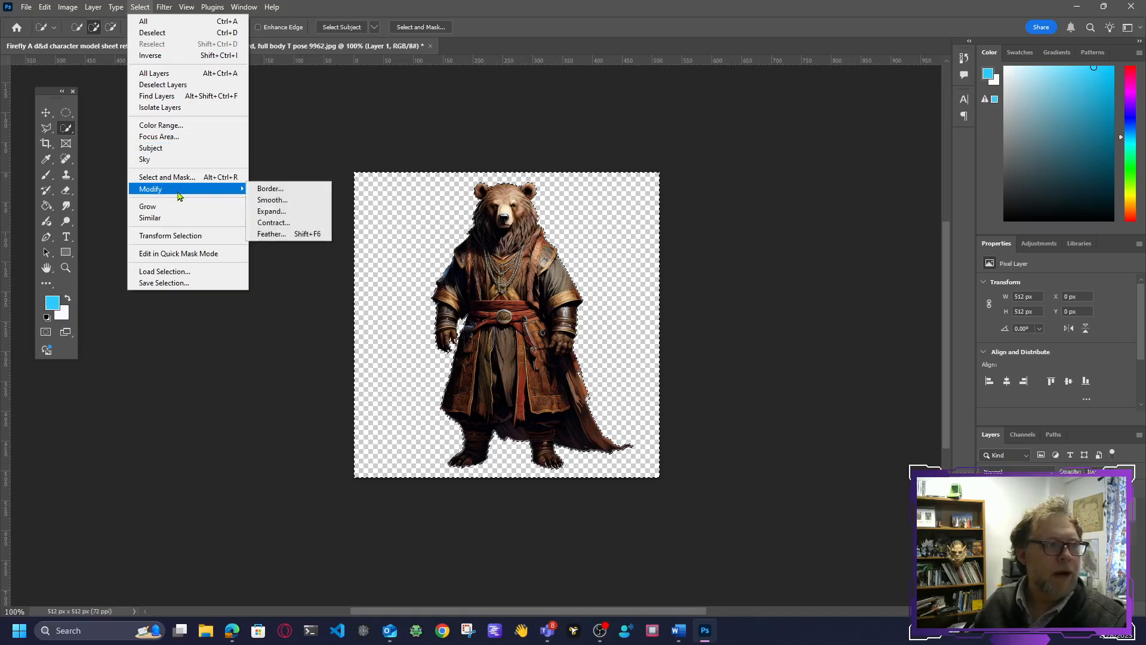
pyautogui.click(291, 211)
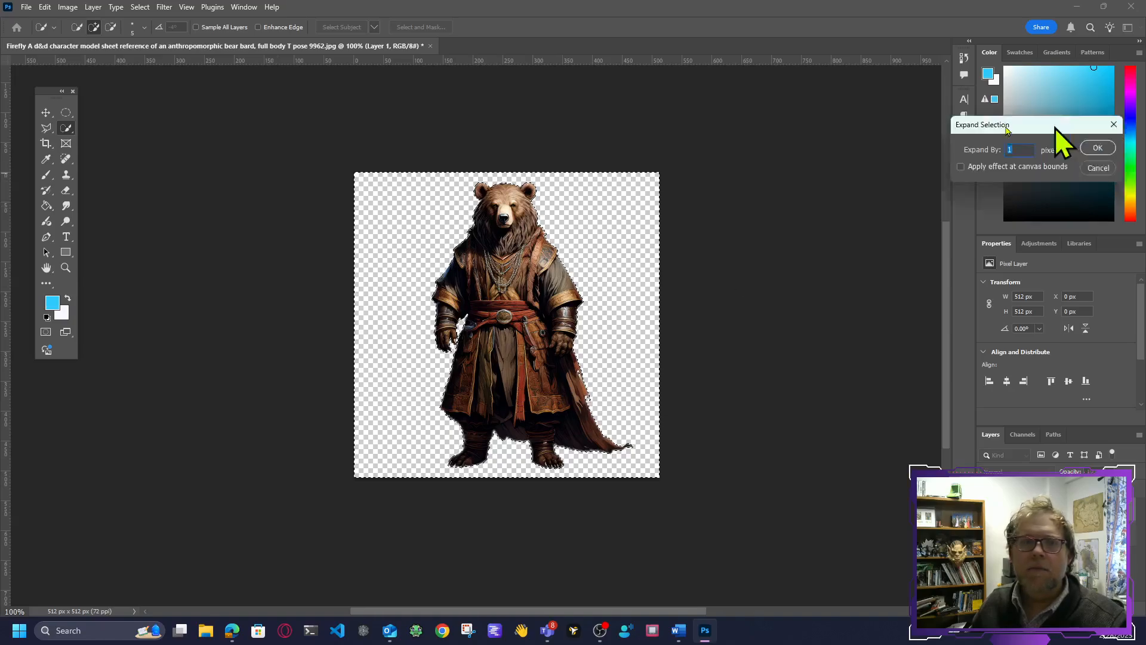
pyautogui.write('2')
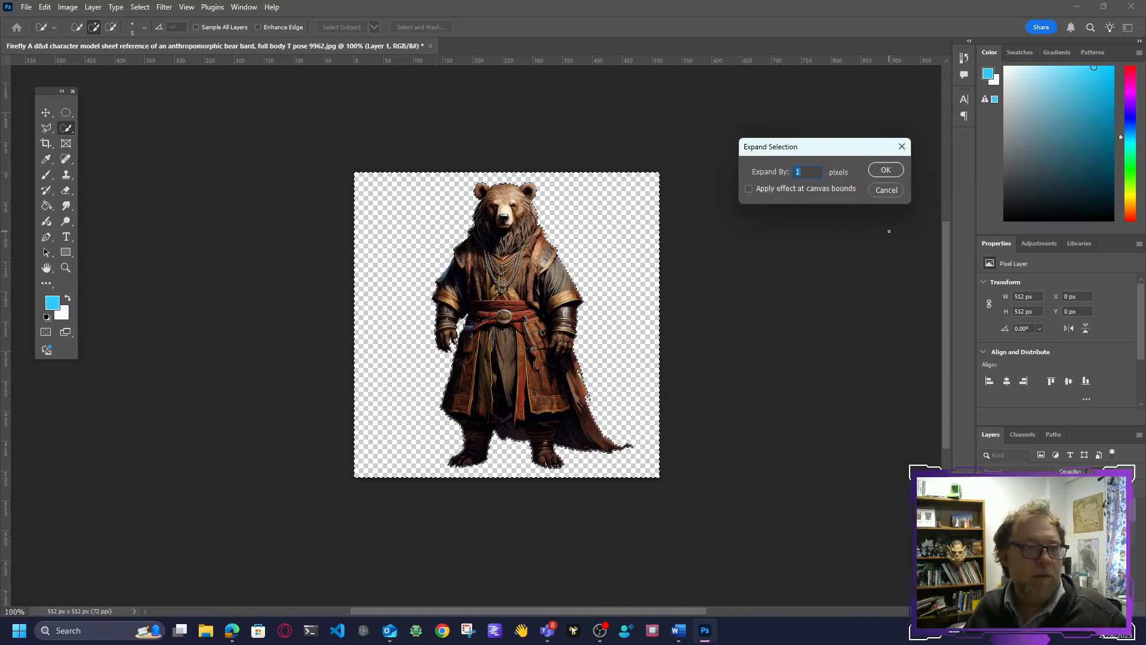
pyautogui.click(886, 170)
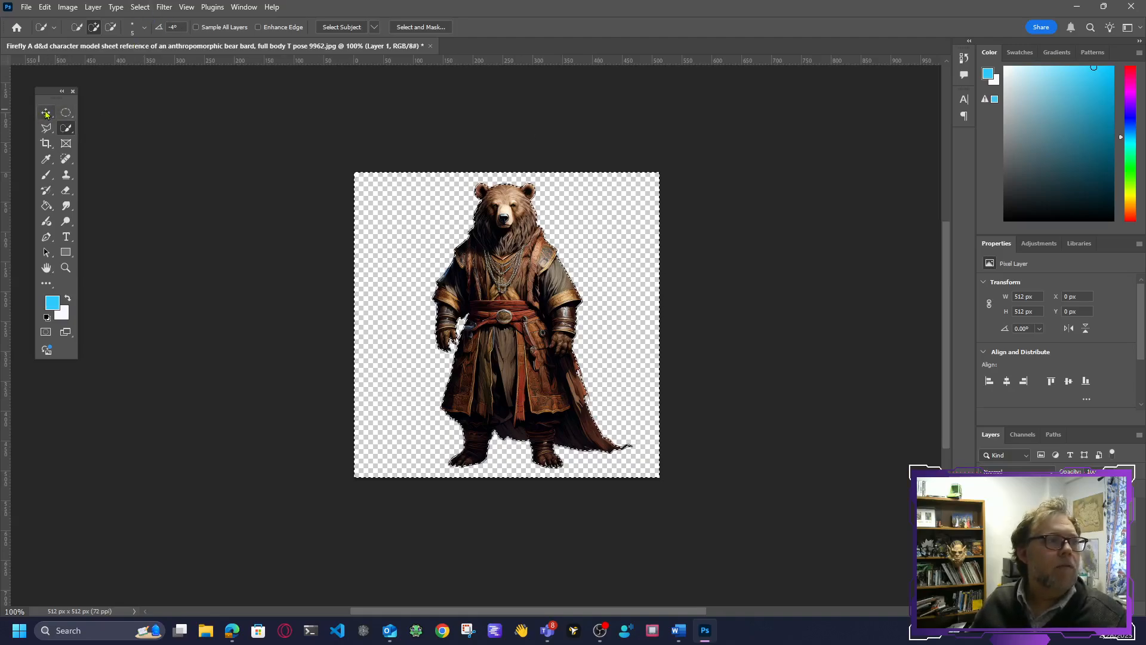
# Activate the Move tool and place the floating contextual task bar just above the canvas.
pyautogui.click(67, 113)
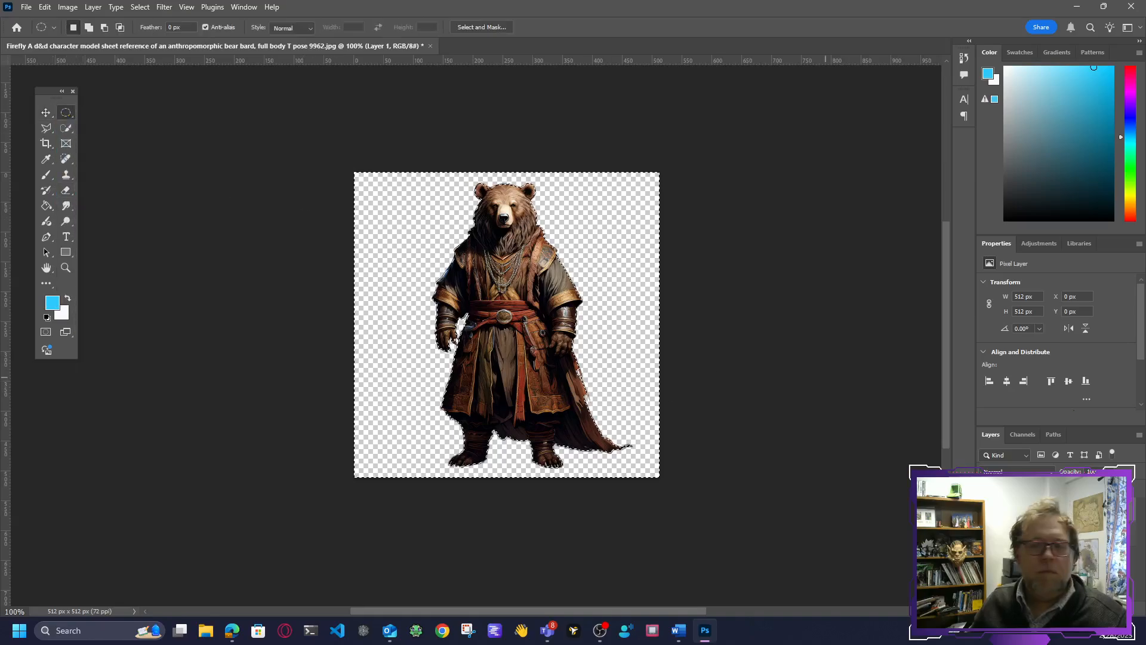
pyautogui.hotkey('ctrl', 'd')
pyautogui.press('v')
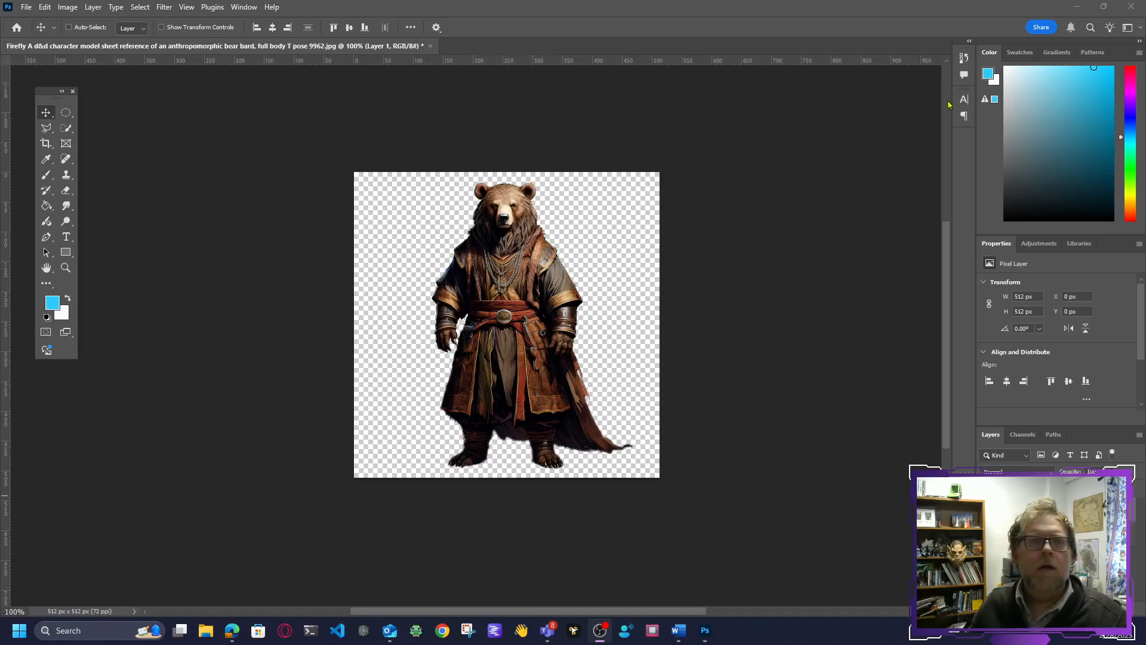
pyautogui.click(46, 116)
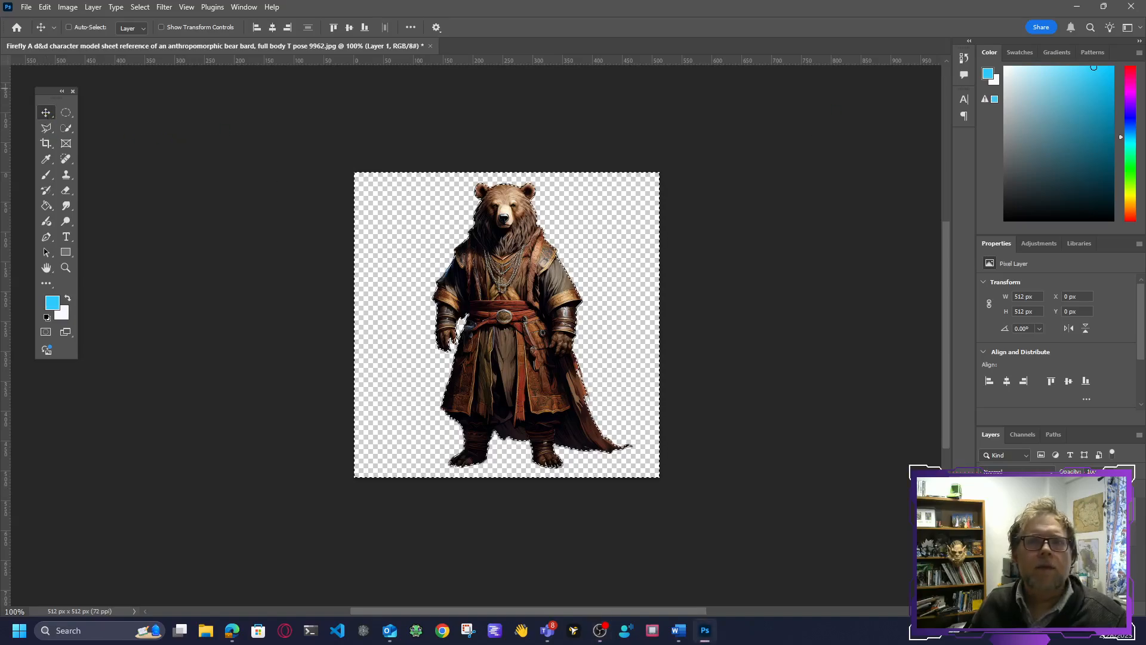
pyautogui.moveTo(1145, 89); pyautogui.dragTo(535, 44)
pyautogui.moveTo(540, 78); pyautogui.dragTo(540, 79)
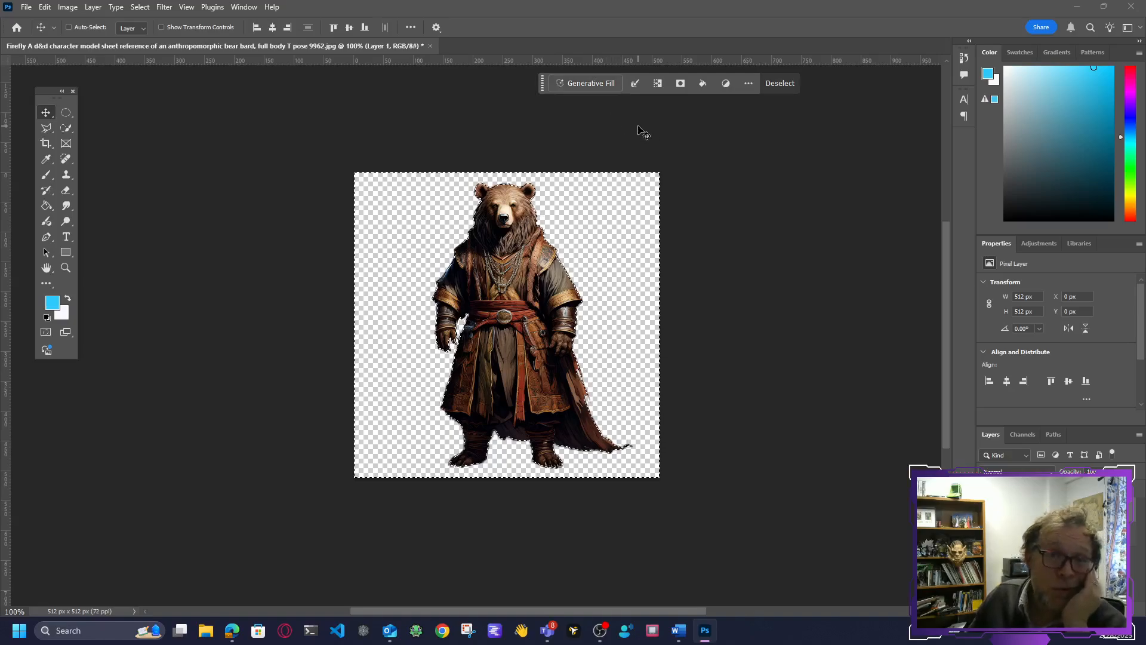
# Generate a background in the selection with Generative Fill using the prompt "Fantasy tavern full of whimsical animal characters".
pyautogui.click(597, 86)
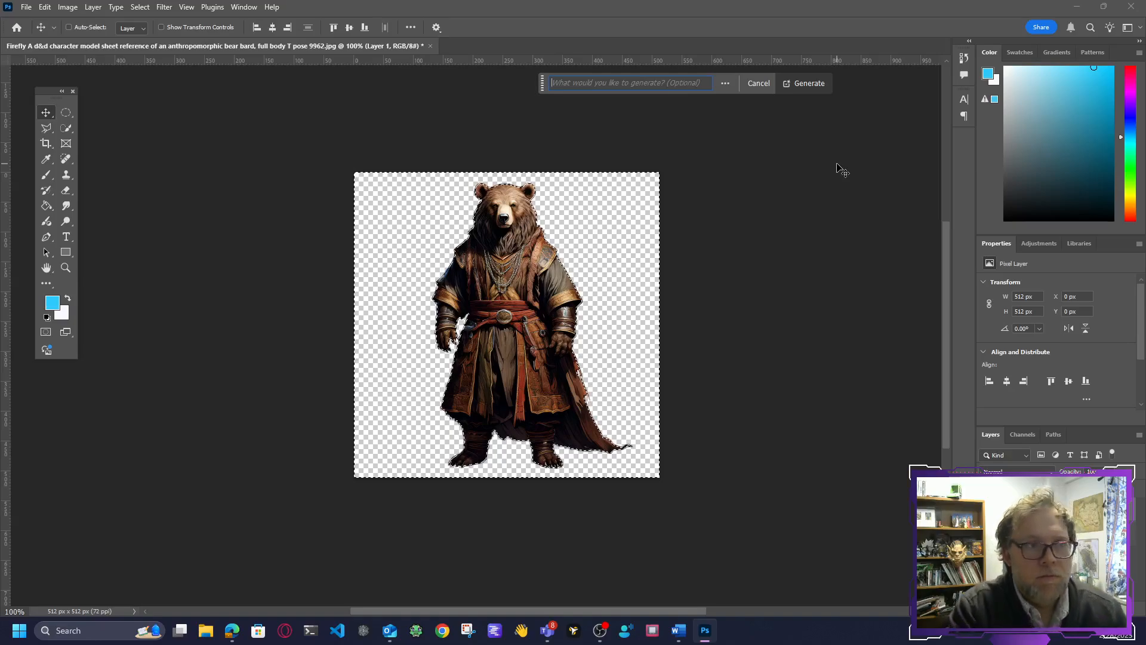
pyautogui.write('F')
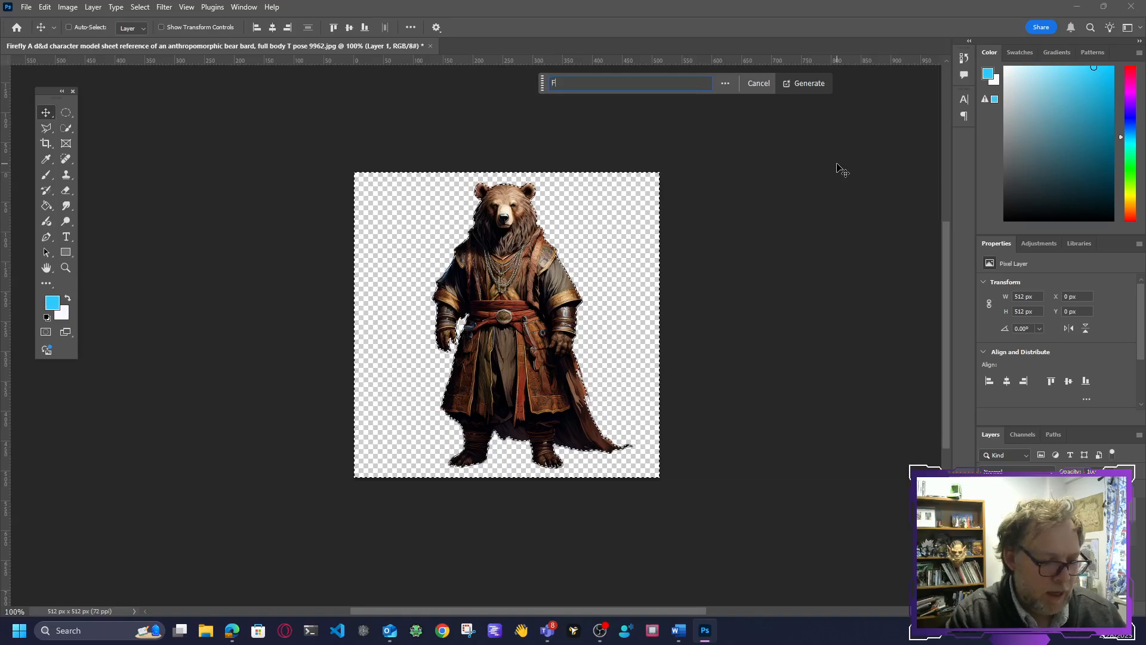
pyautogui.write('antasy ta')
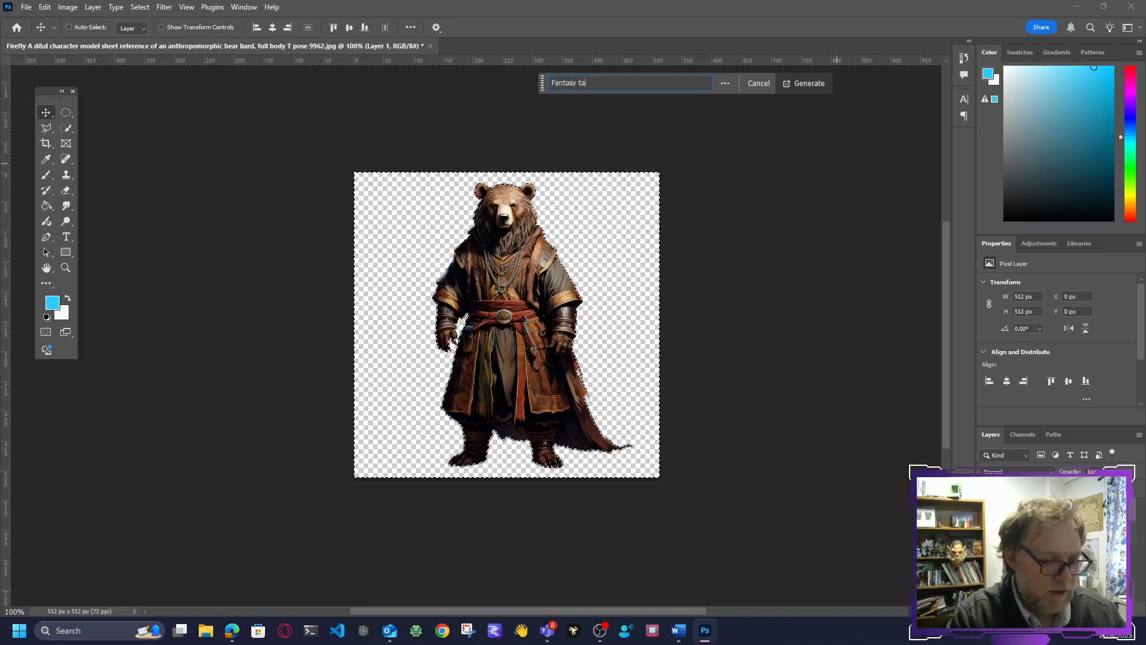
pyautogui.write('vern')
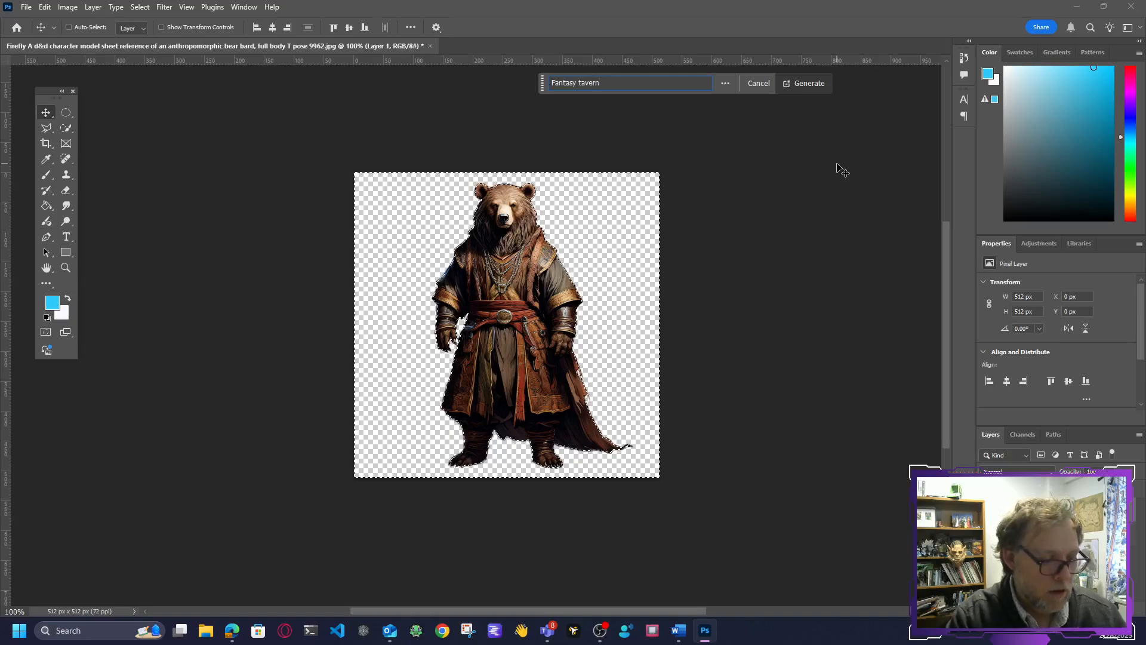
pyautogui.write(' full of ')
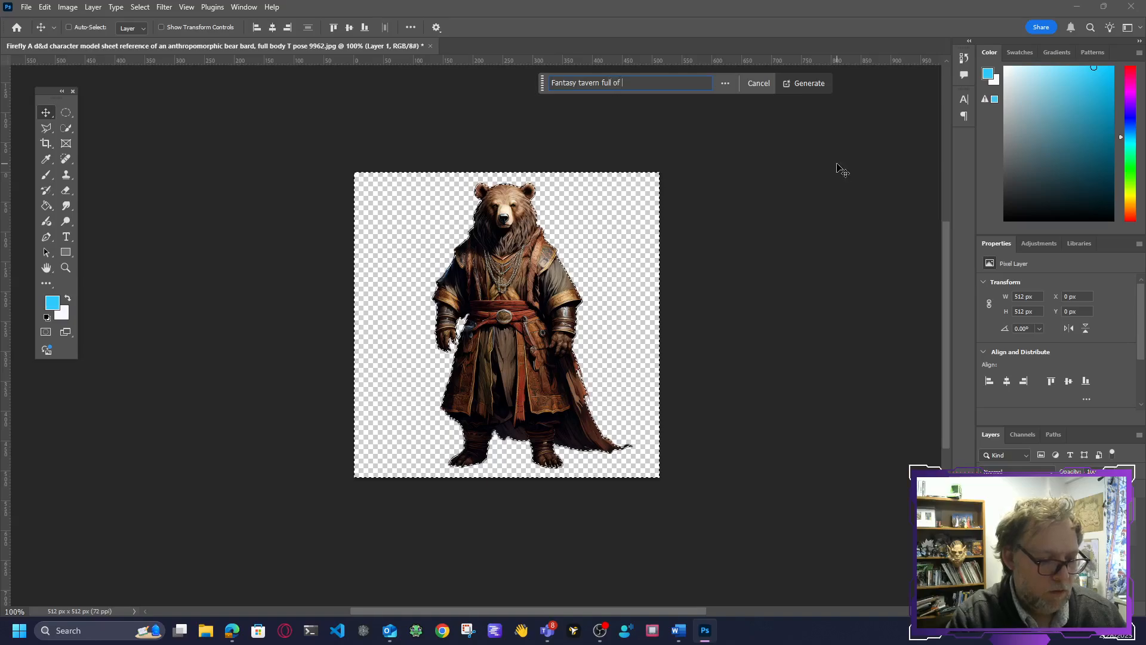
pyautogui.write('whimsic')
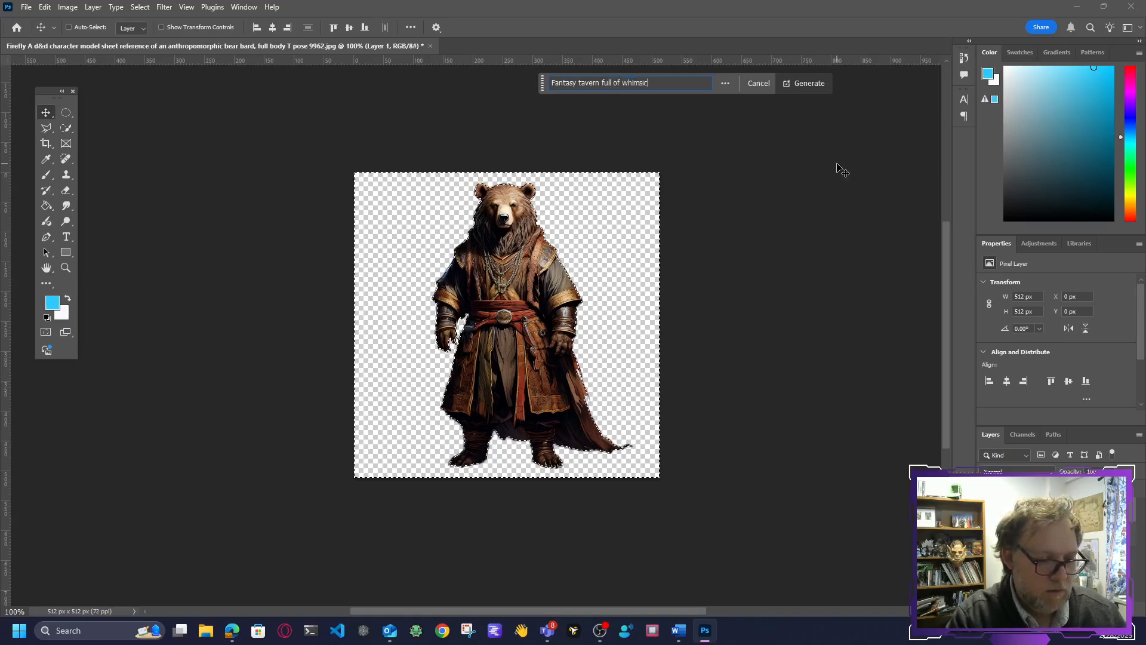
pyautogui.write('al a')
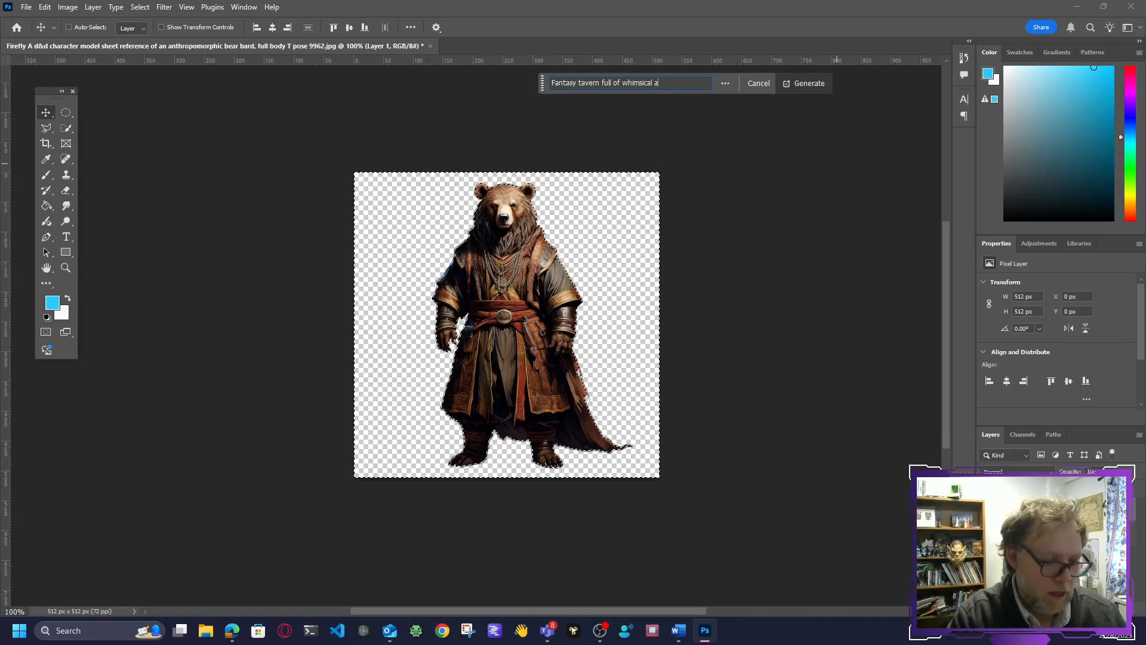
pyautogui.write('nanimal characters')
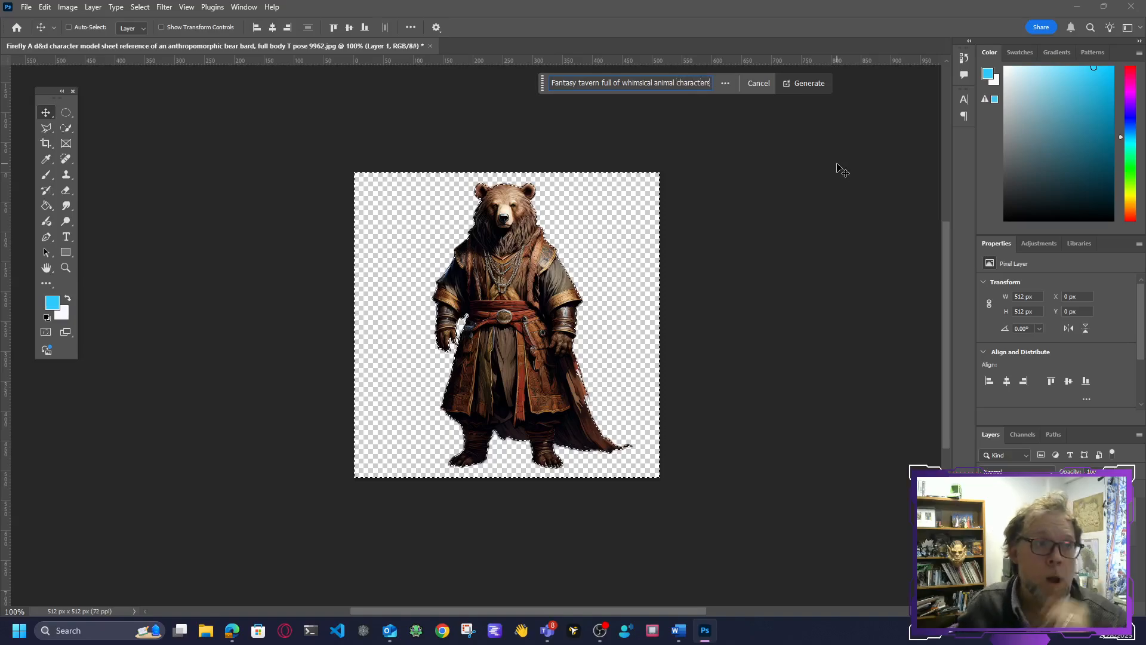
pyautogui.click(809, 84)
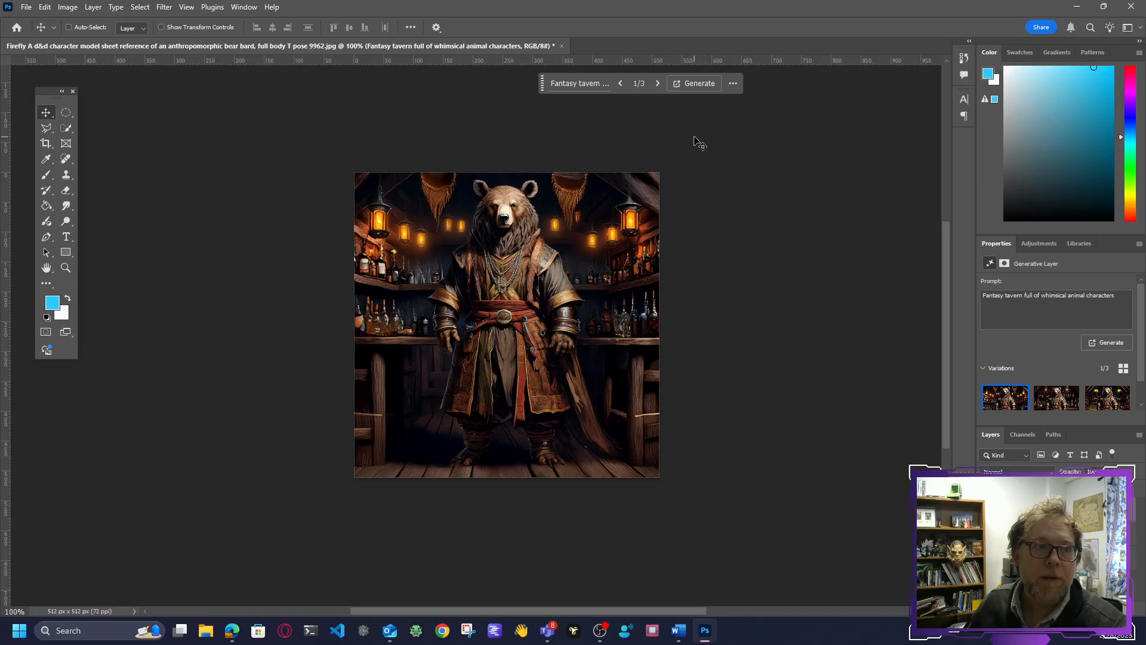
# Compare the generated tavern backgrounds and keep the second variation, with the snake beside the bear.
pyautogui.click(658, 84)
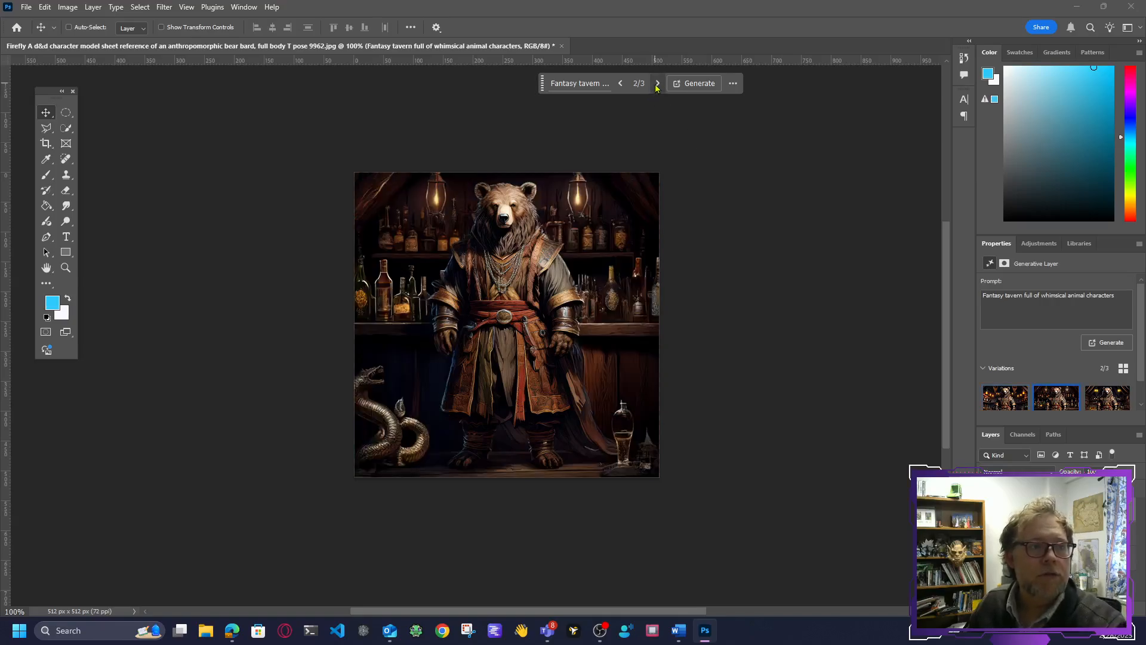
pyautogui.click(621, 83)
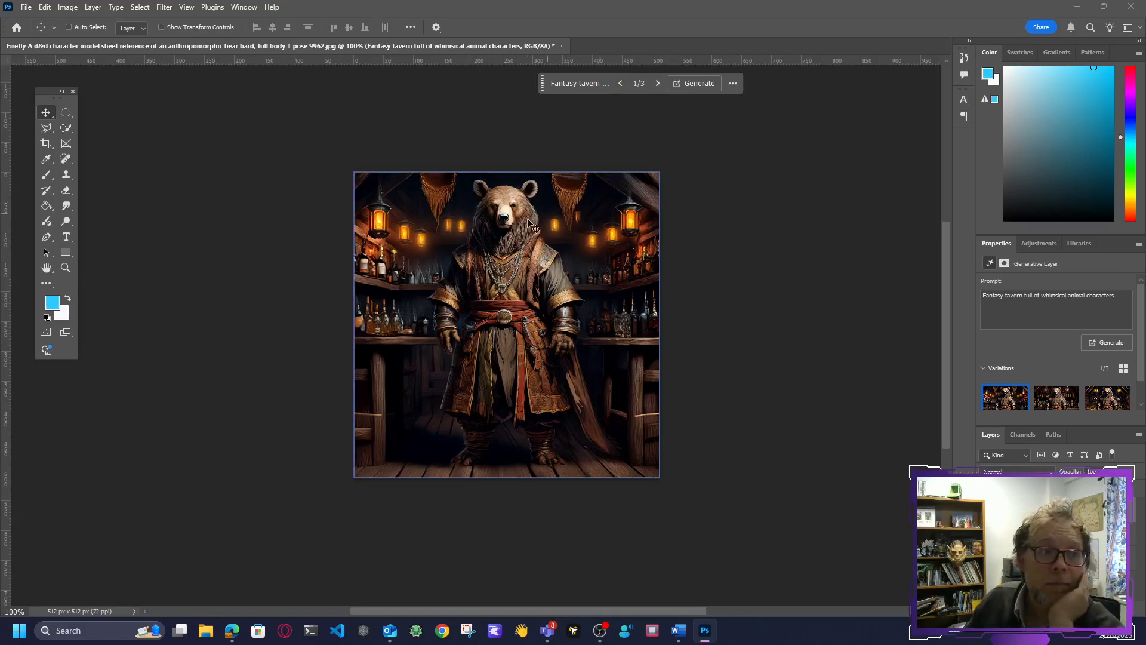
pyautogui.click(658, 84)
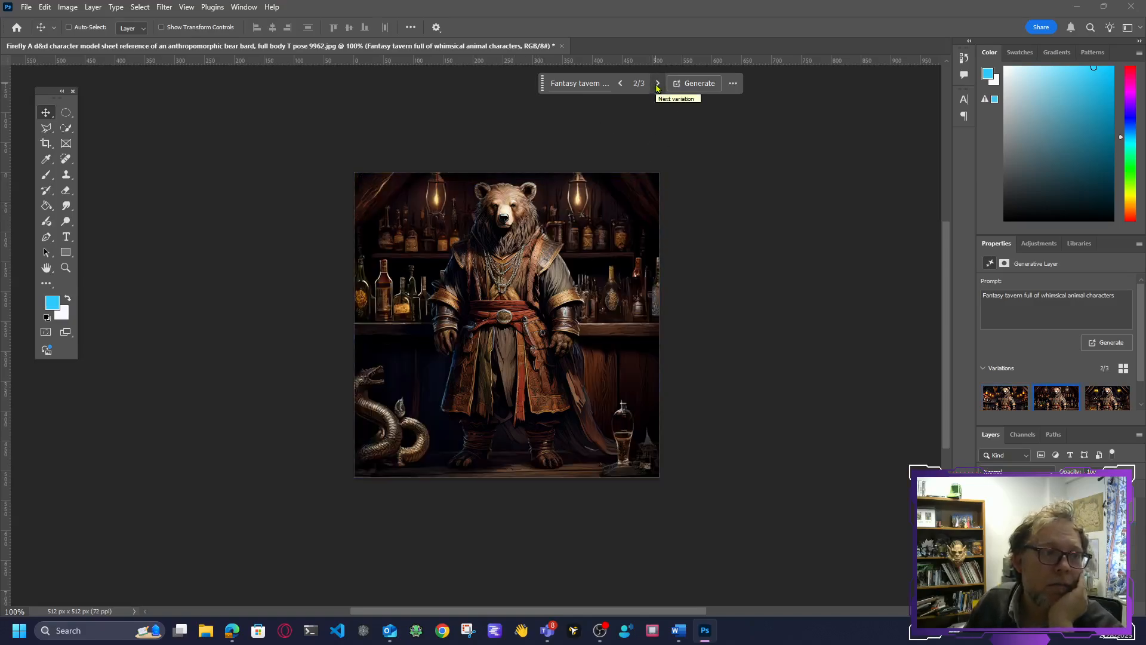
pyautogui.click(657, 85)
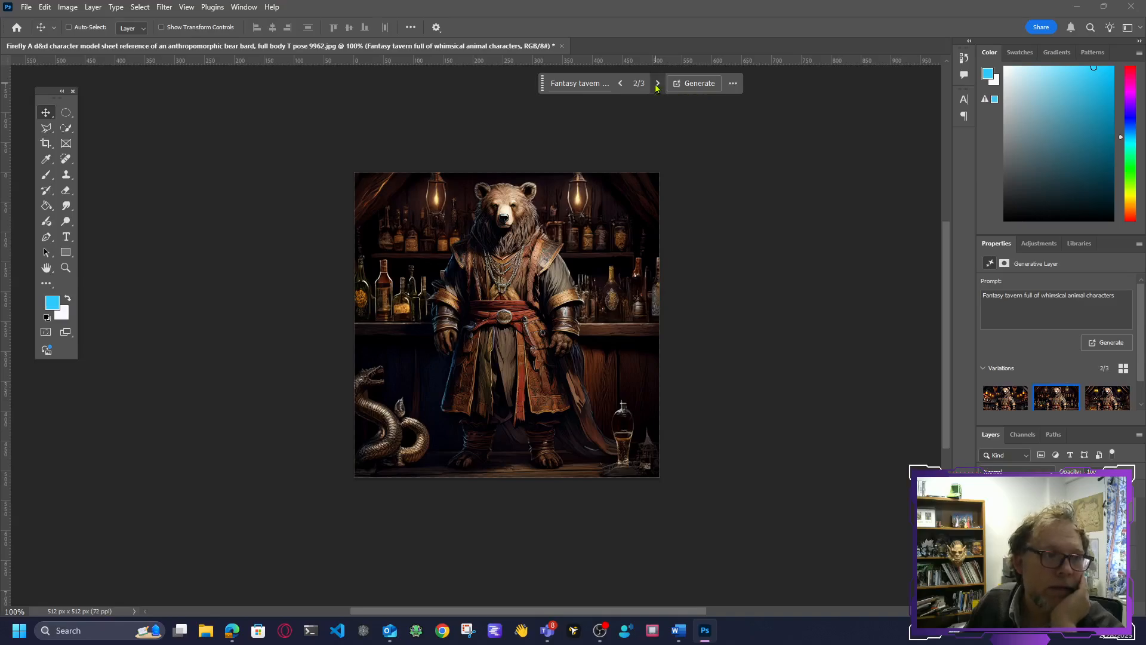
pyautogui.click(621, 83)
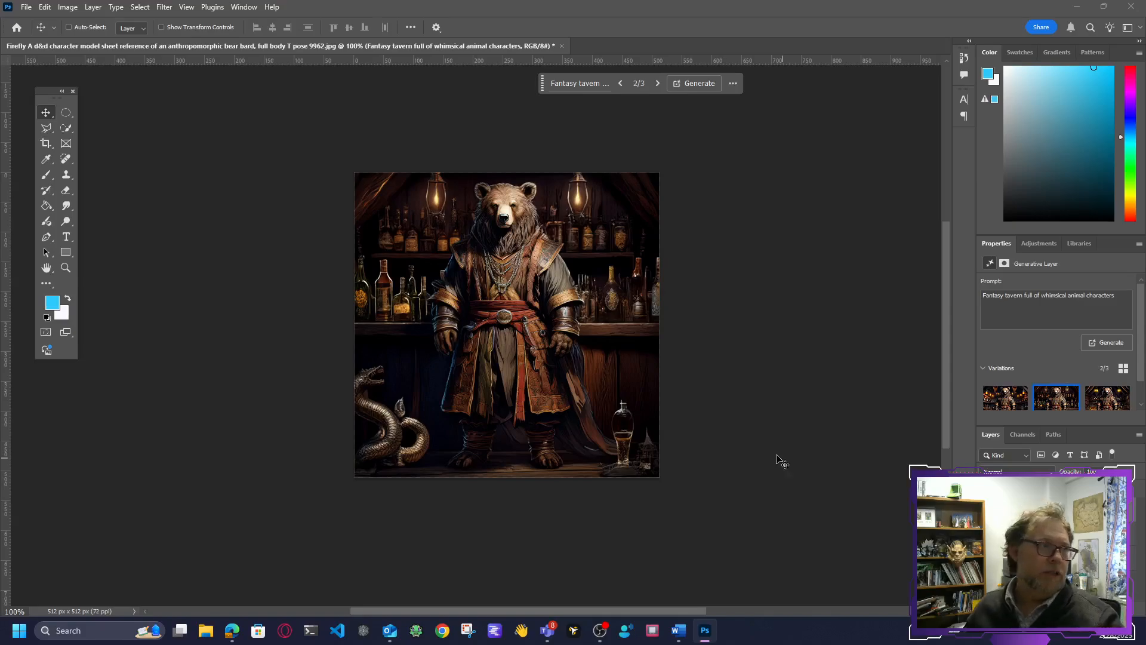
# Extend the crop frame beyond the scene's right and upper edges to about 994 by 760 px.
pyautogui.click(45, 147)
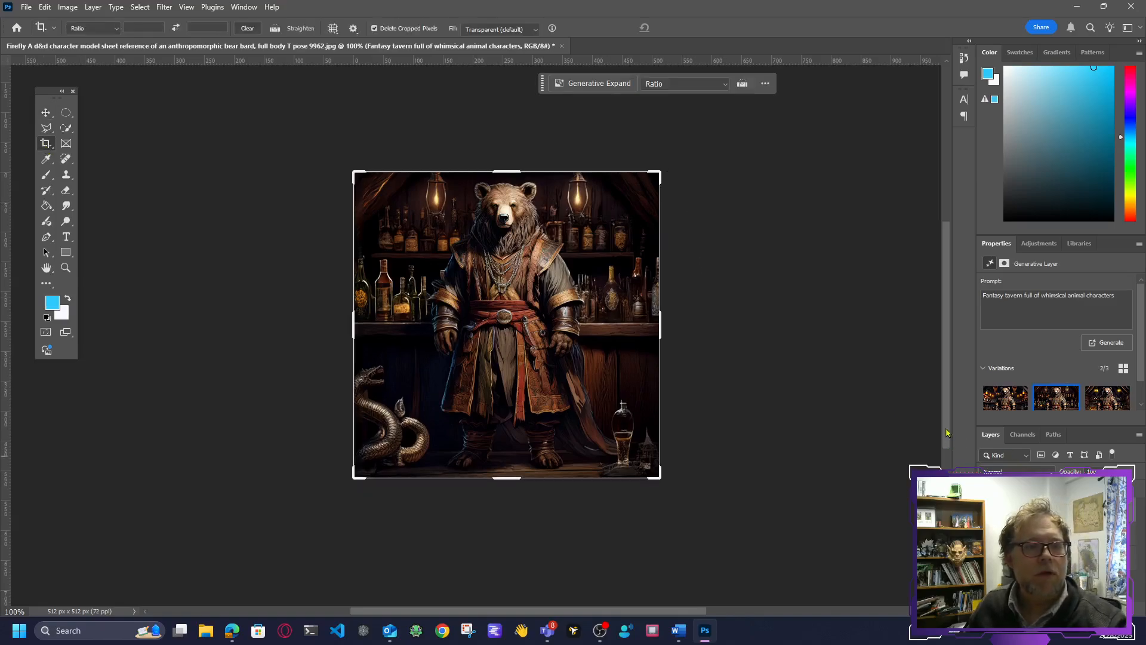
pyautogui.moveTo(947, 440); pyautogui.dragTo(946, 416)
pyautogui.moveTo(696, 611); pyautogui.dragTo(747, 610)
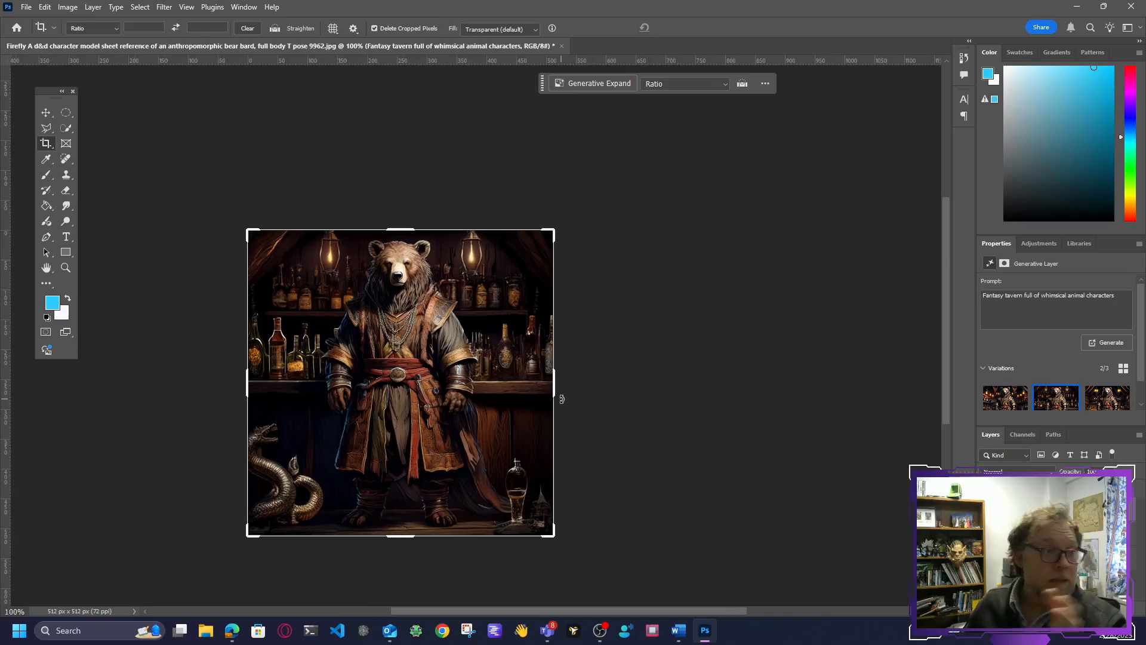
pyautogui.moveTo(559, 394); pyautogui.dragTo(697, 392)
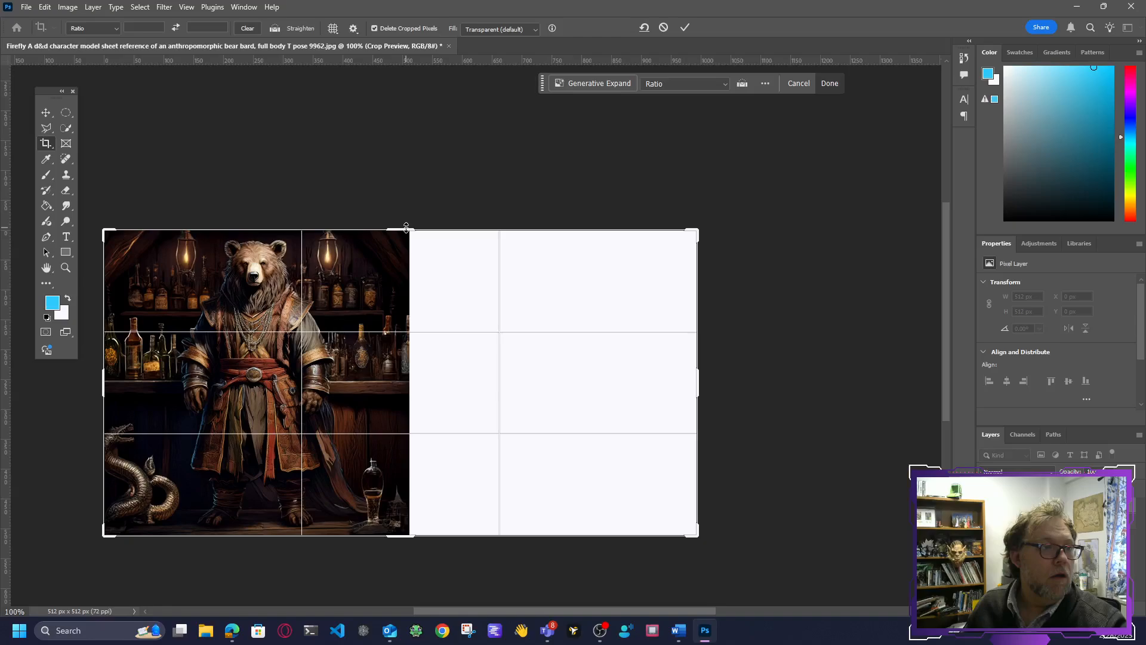
pyautogui.moveTo(405, 230); pyautogui.dragTo(398, 155)
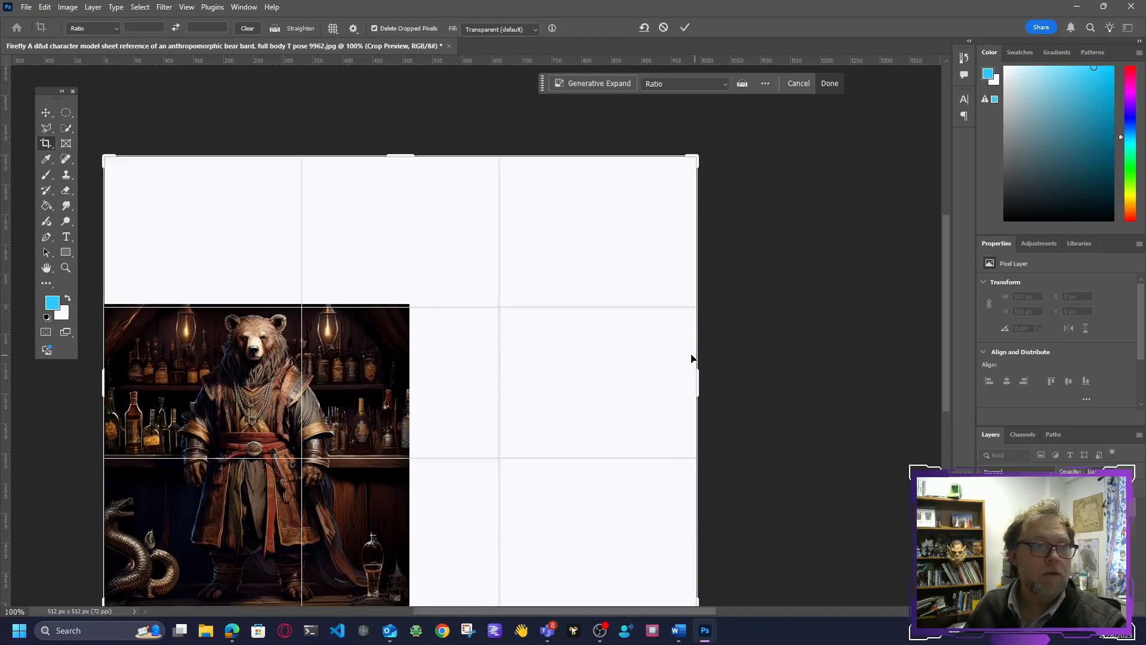
# Fill the extended canvas area with Generative Expand using the prompt "Fantasy tavern with Fox Bar Maid".
pyautogui.click(594, 83)
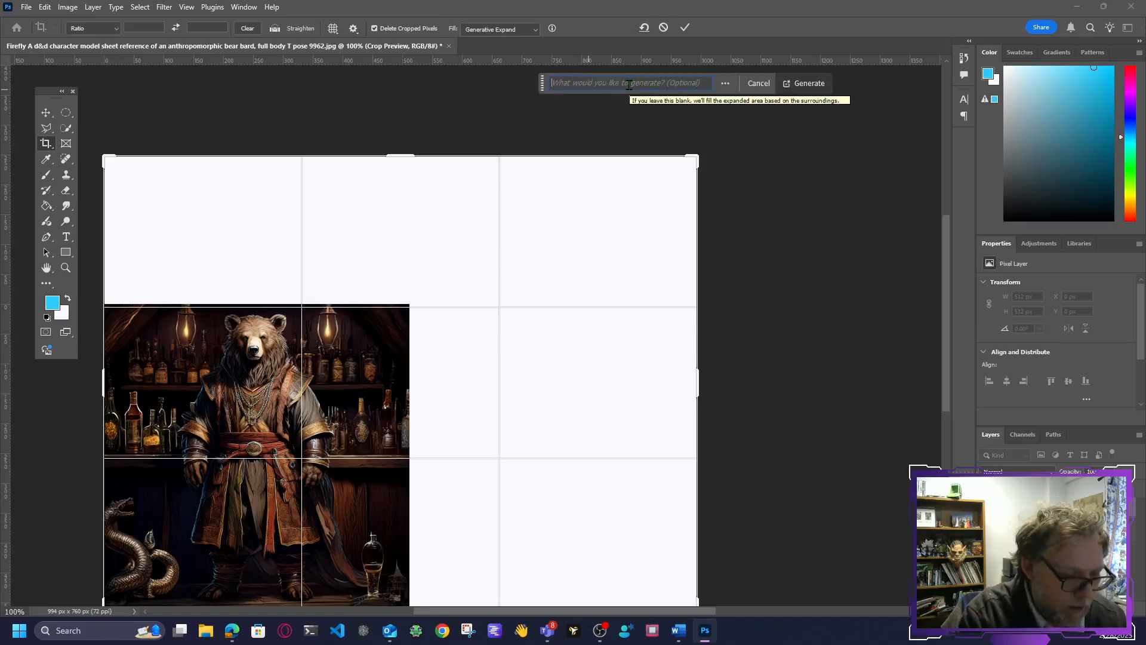
pyautogui.write('Fan')
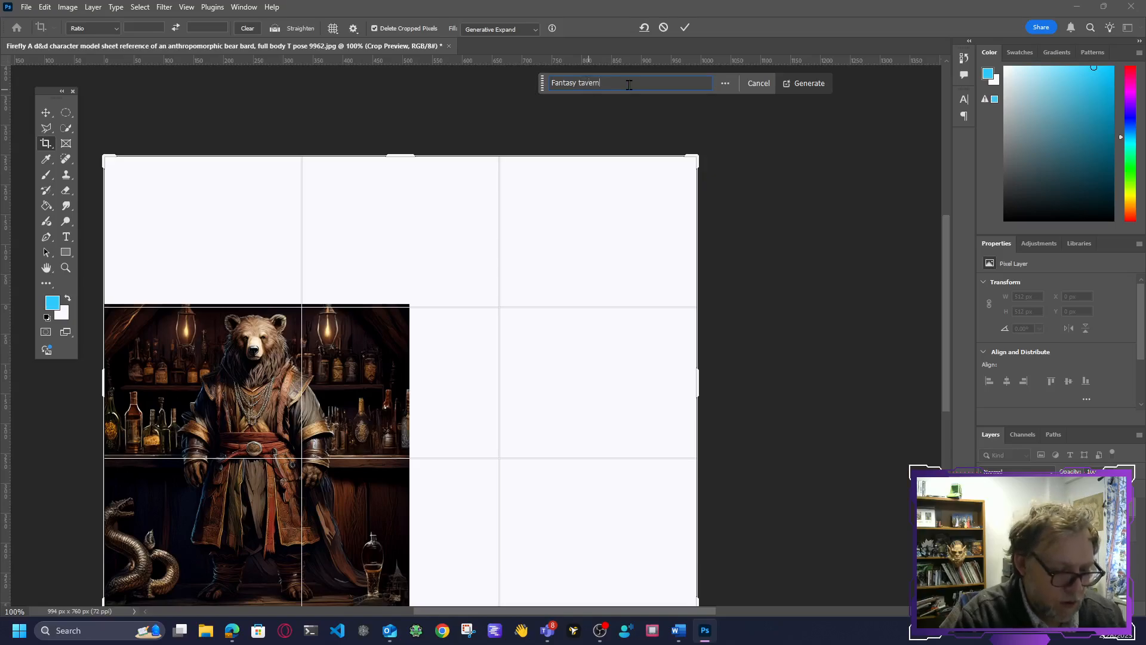
pyautogui.write('tasy tavern with ')
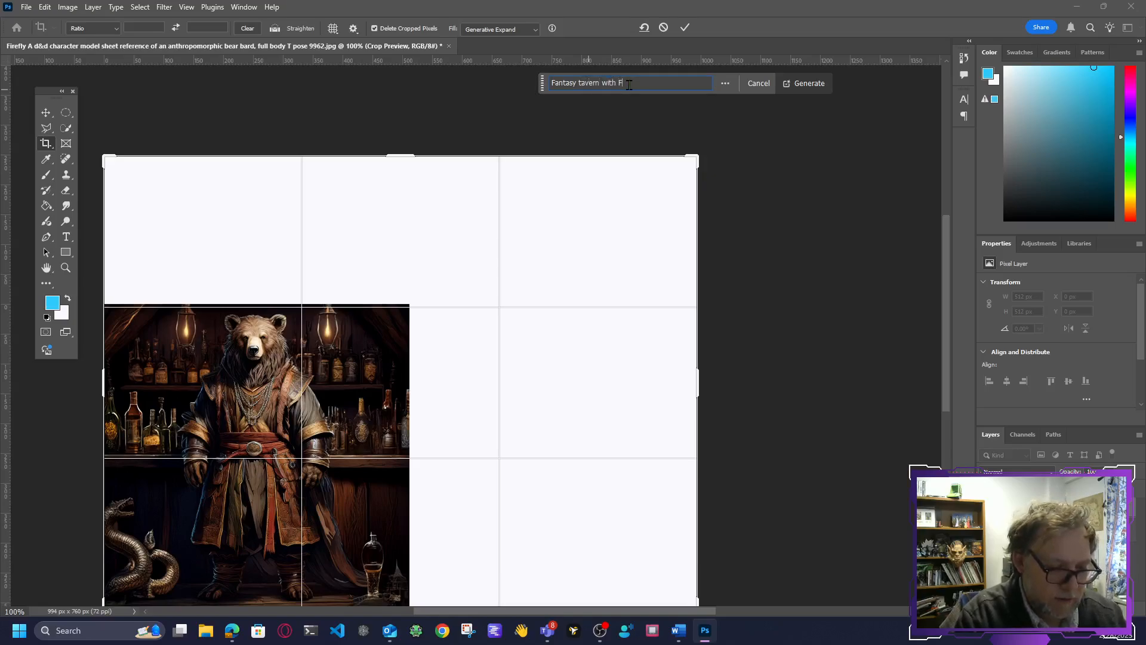
pyautogui.write('Fox B')
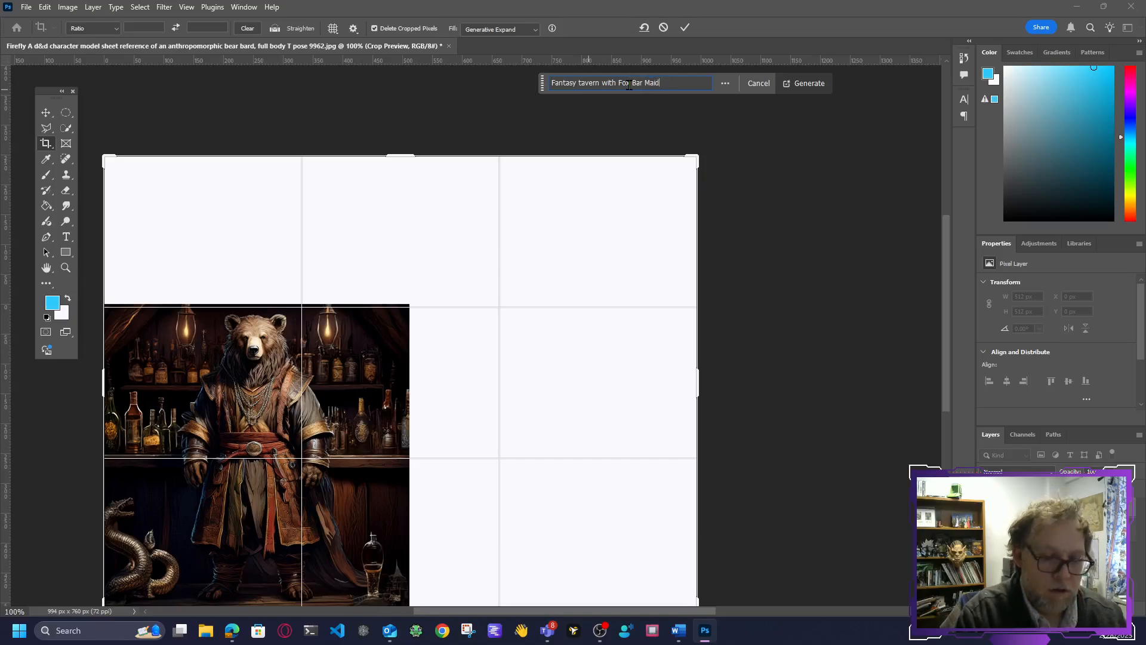
pyautogui.write('ar Maid')
pyautogui.press('Return')
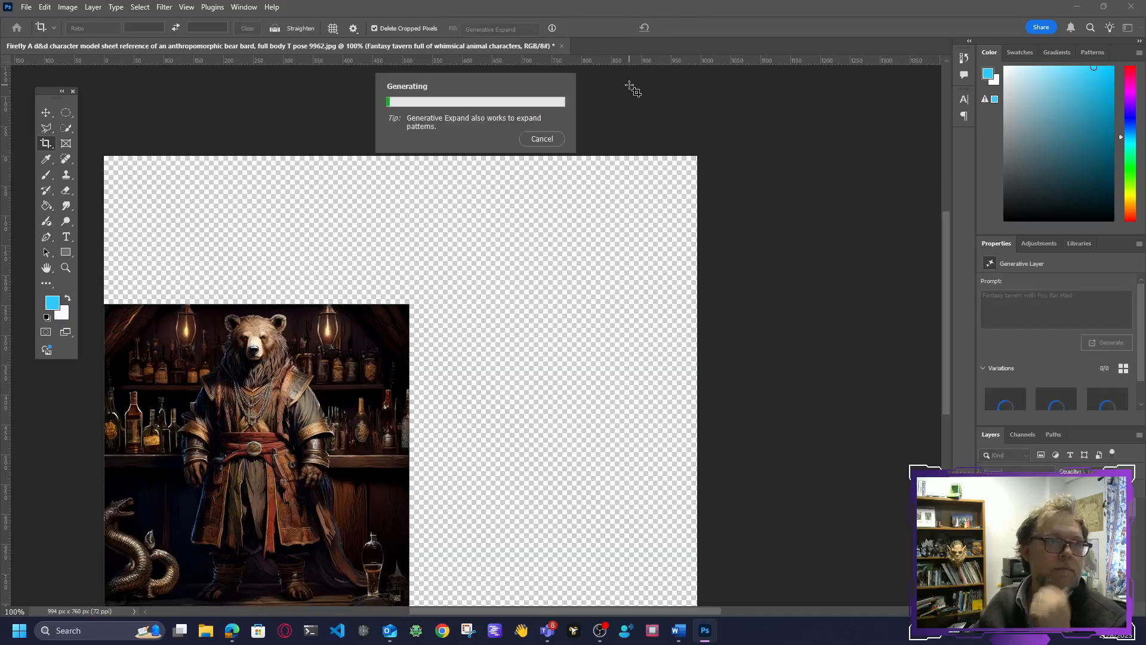
# Compare the three expanded tavern scenes and keep the second variation, with the curved wooden bar counter.
pyautogui.moveTo(950, 322); pyautogui.dragTo(949, 337)
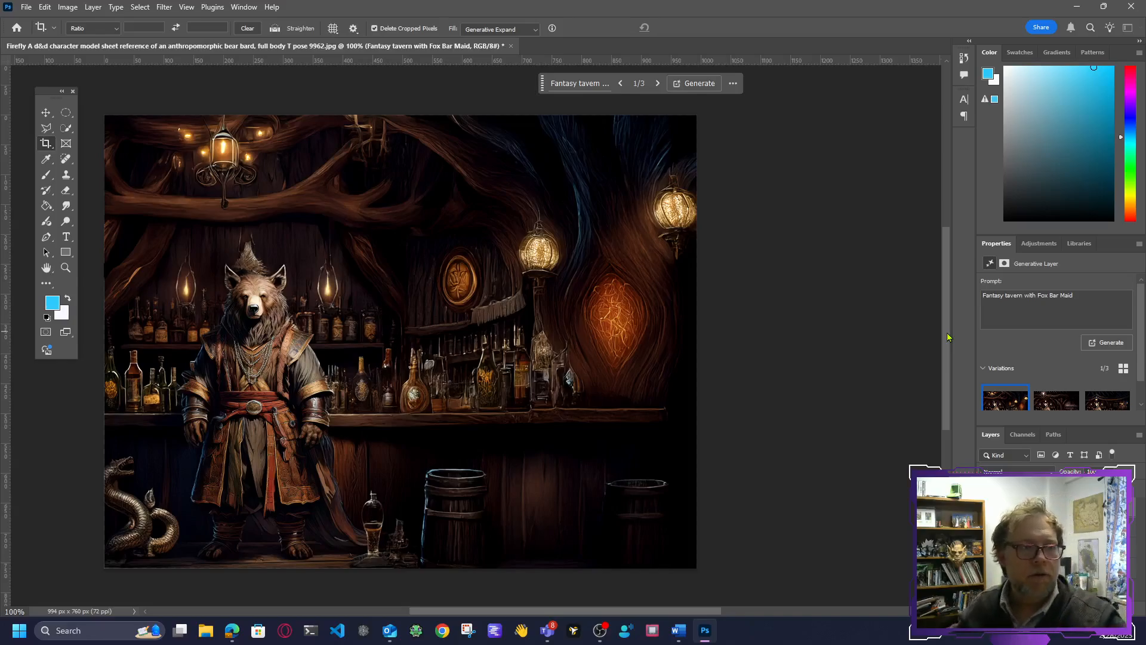
pyautogui.click(658, 84)
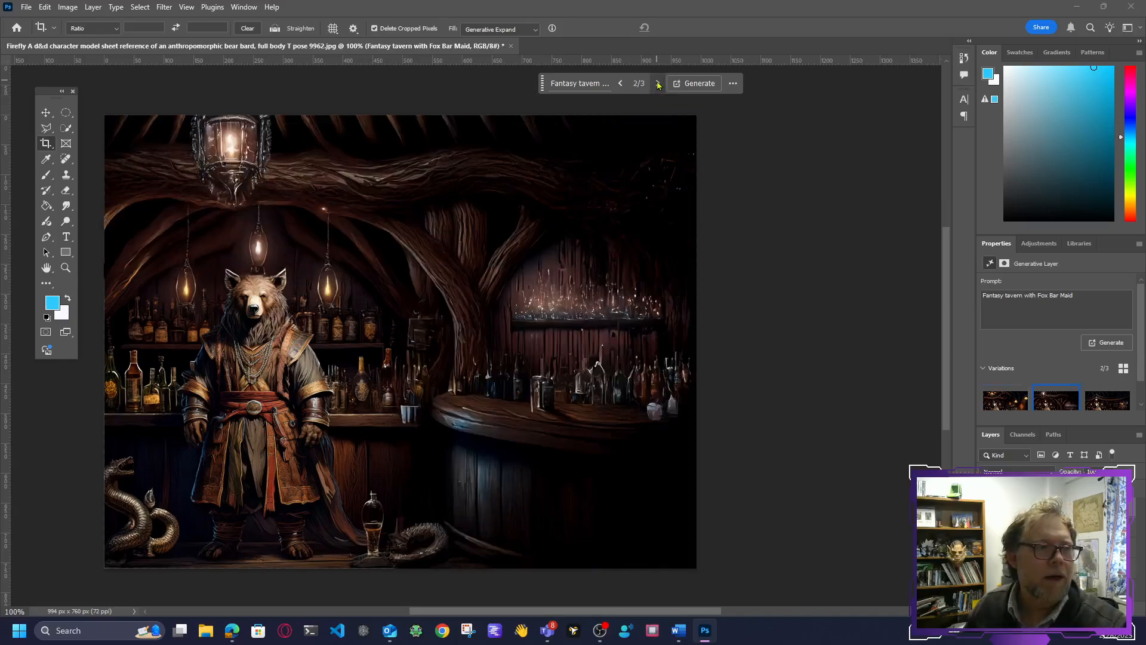
pyautogui.click(658, 83)
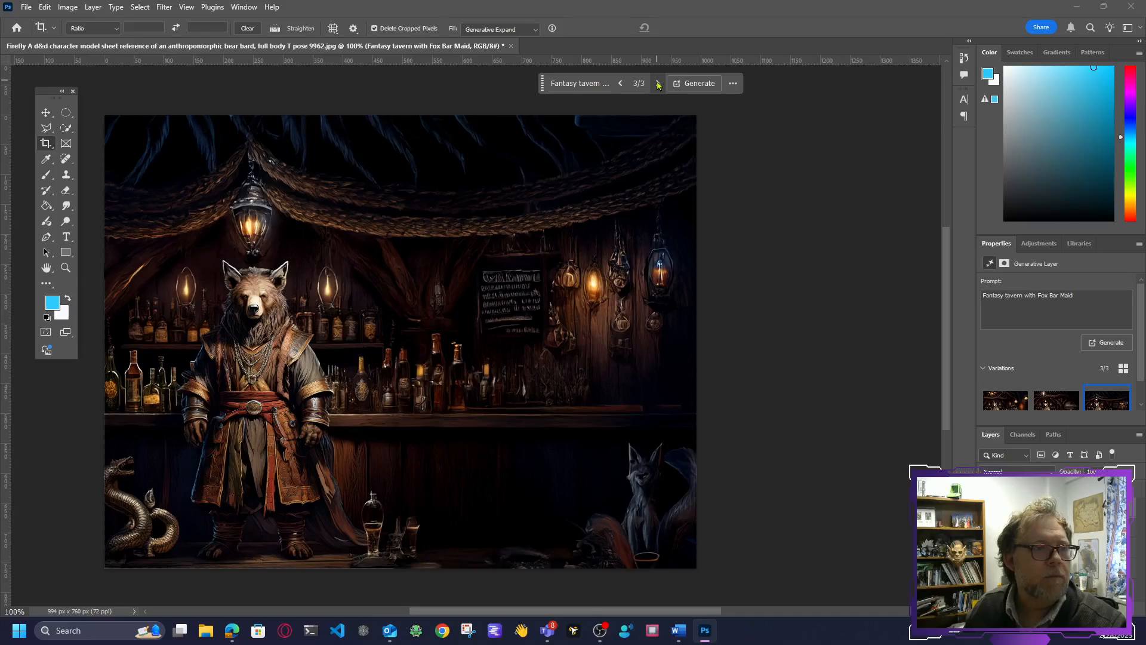
pyautogui.click(621, 84)
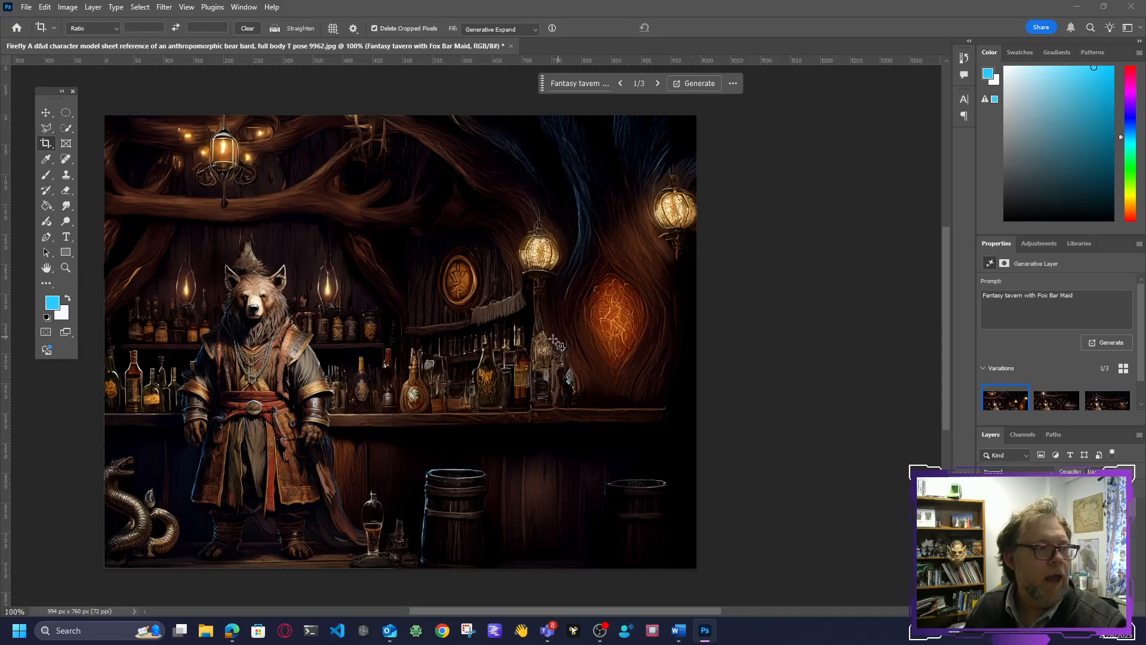
pyautogui.click(623, 83)
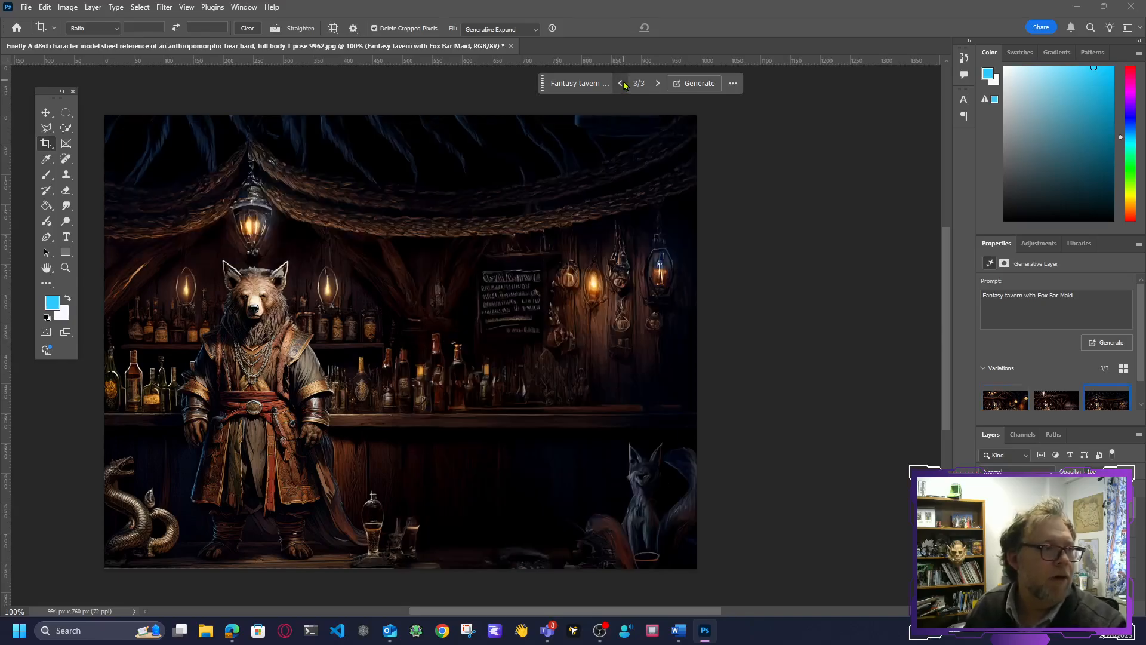
pyautogui.click(622, 84)
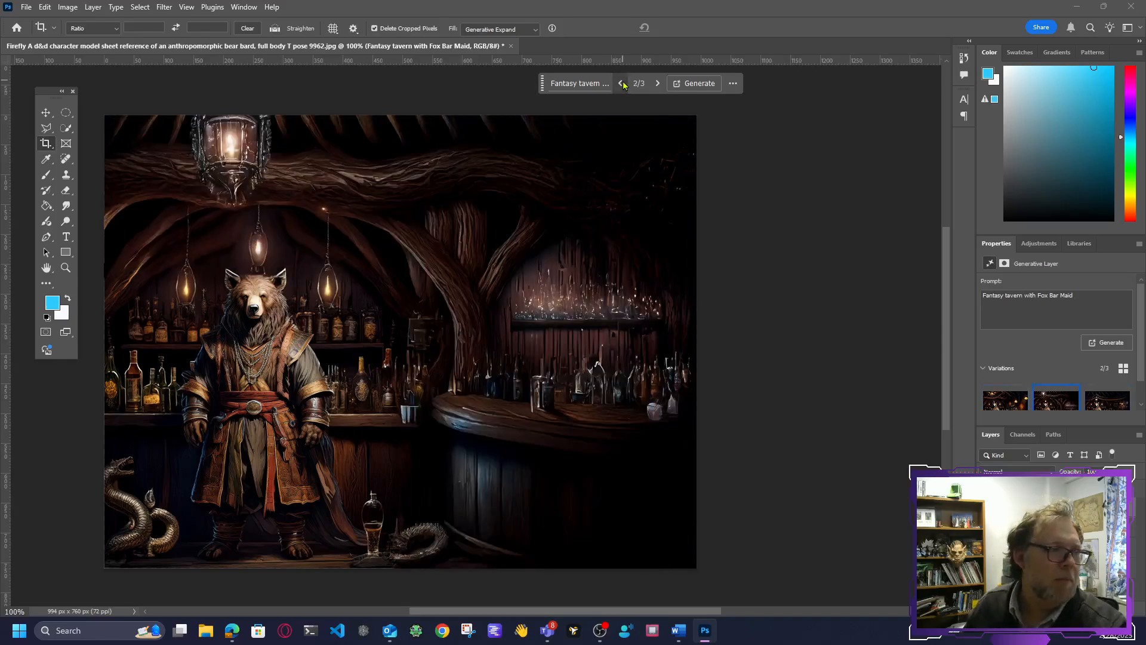
pyautogui.click(658, 84)
pyautogui.click(658, 84)
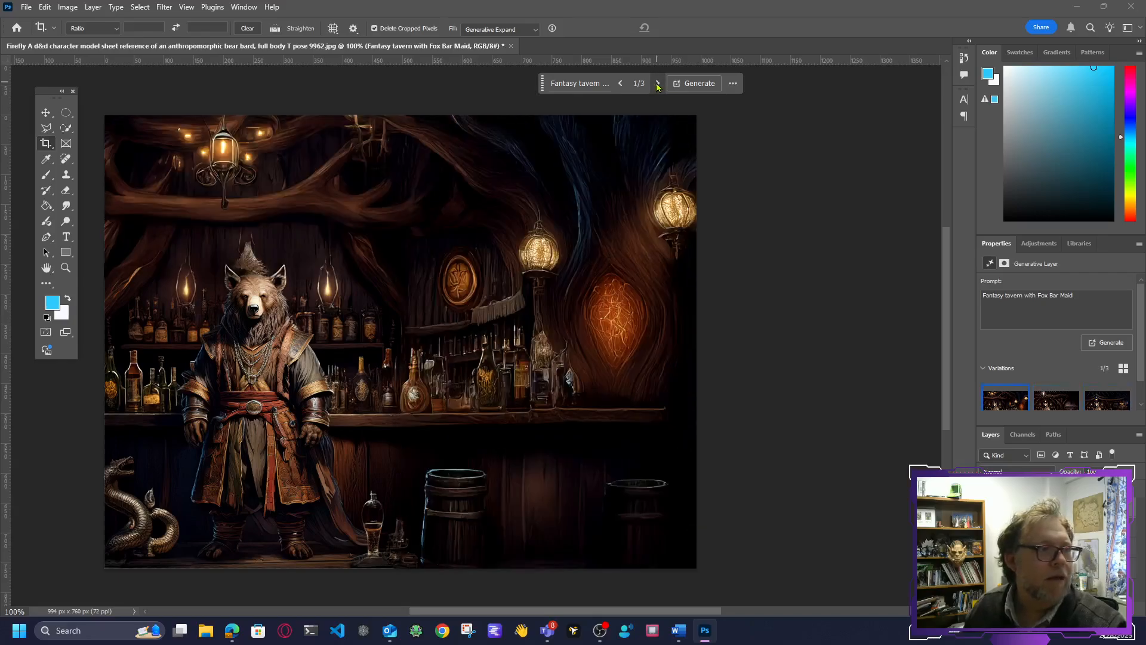
pyautogui.click(620, 84)
pyautogui.click(621, 84)
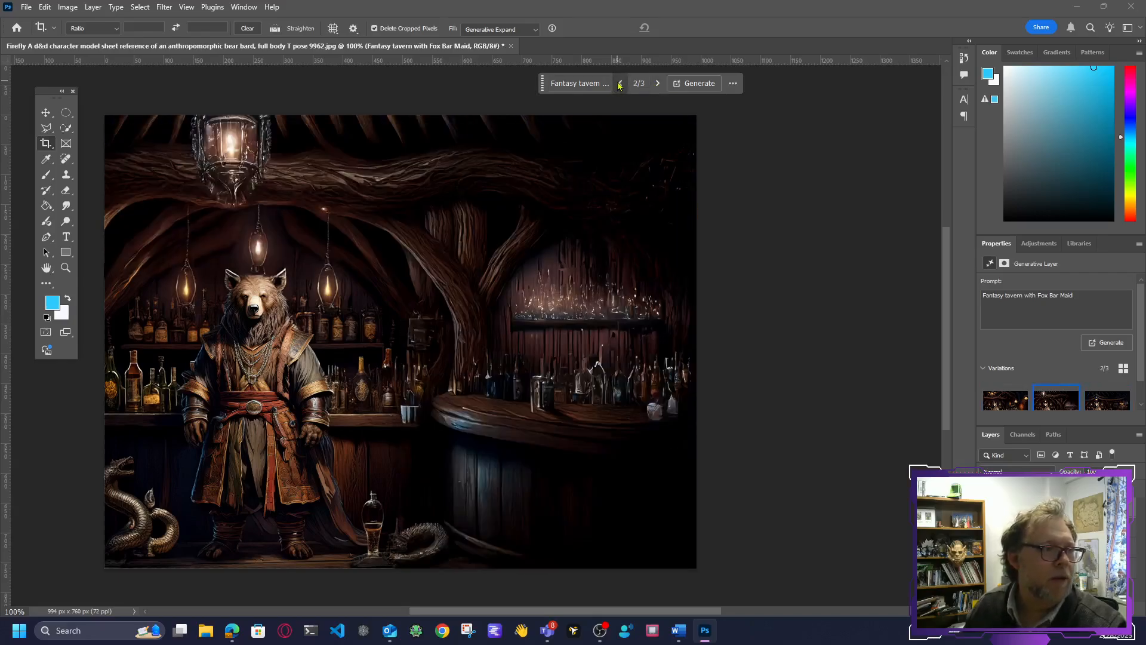
pyautogui.click(620, 84)
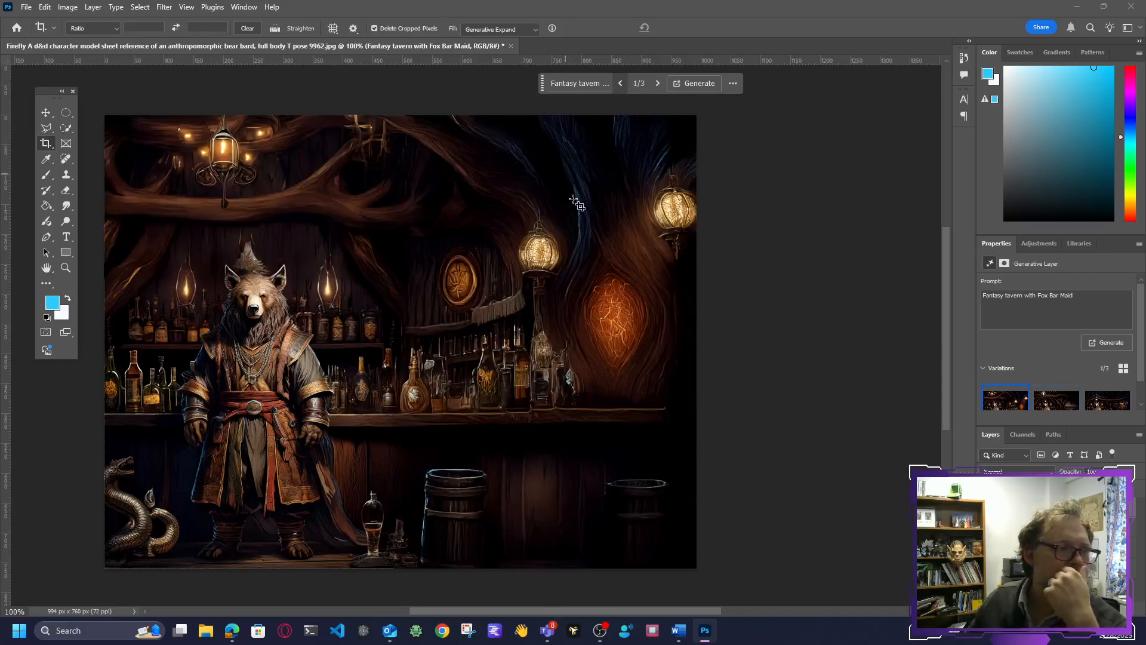
pyautogui.click(658, 85)
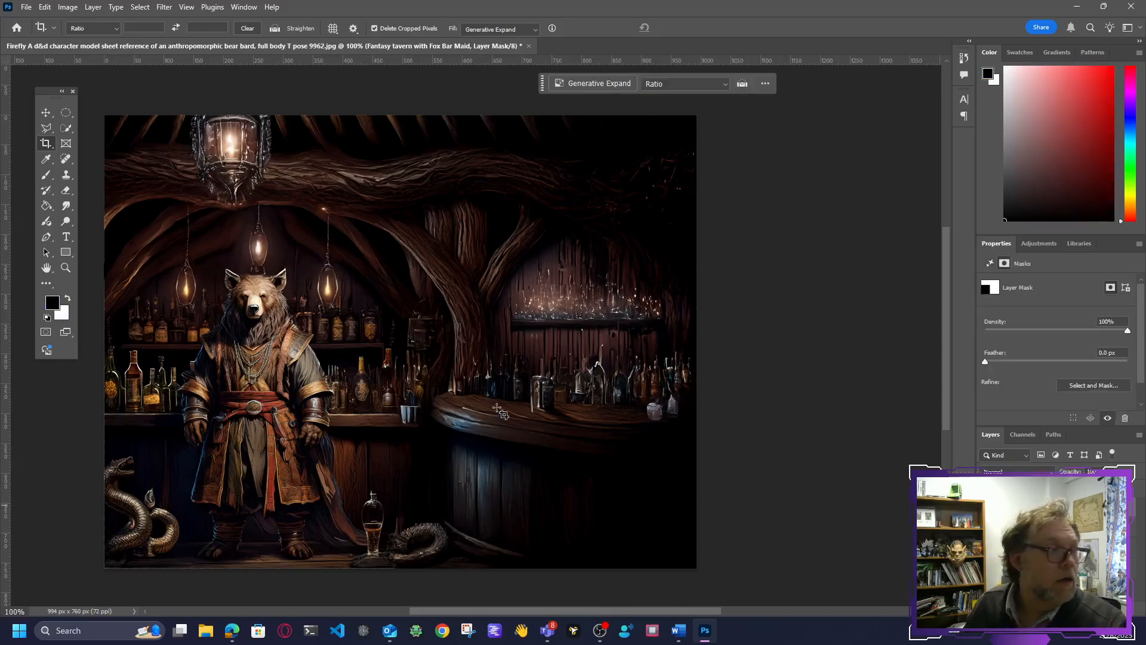
# Set up a soft 45 px brush with white as the foreground color for the area around the bear's head.
pyautogui.click(52, 180)
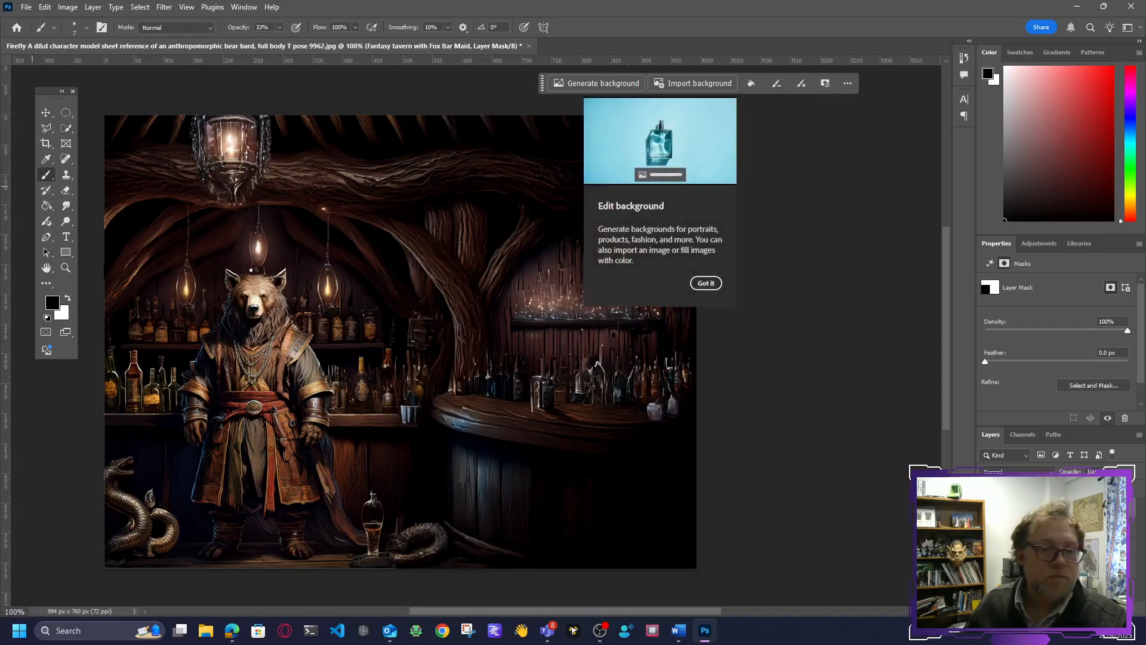
pyautogui.rightClick(477, 345)
pyautogui.moveTo(500, 337); pyautogui.dragTo(503, 338)
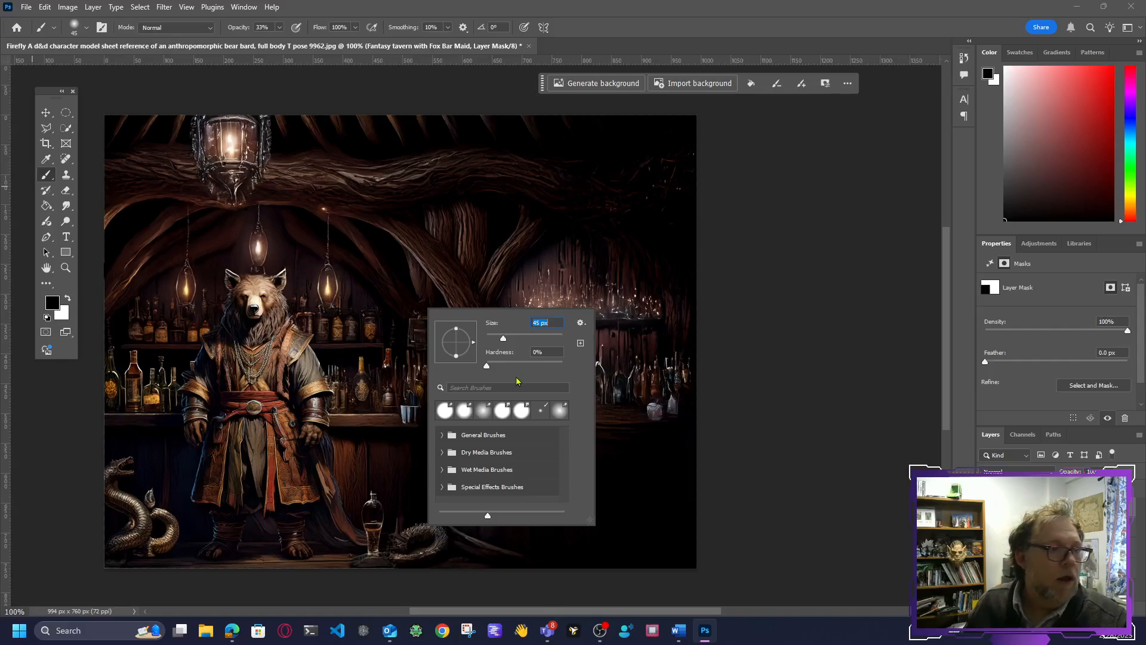
pyautogui.click(68, 296)
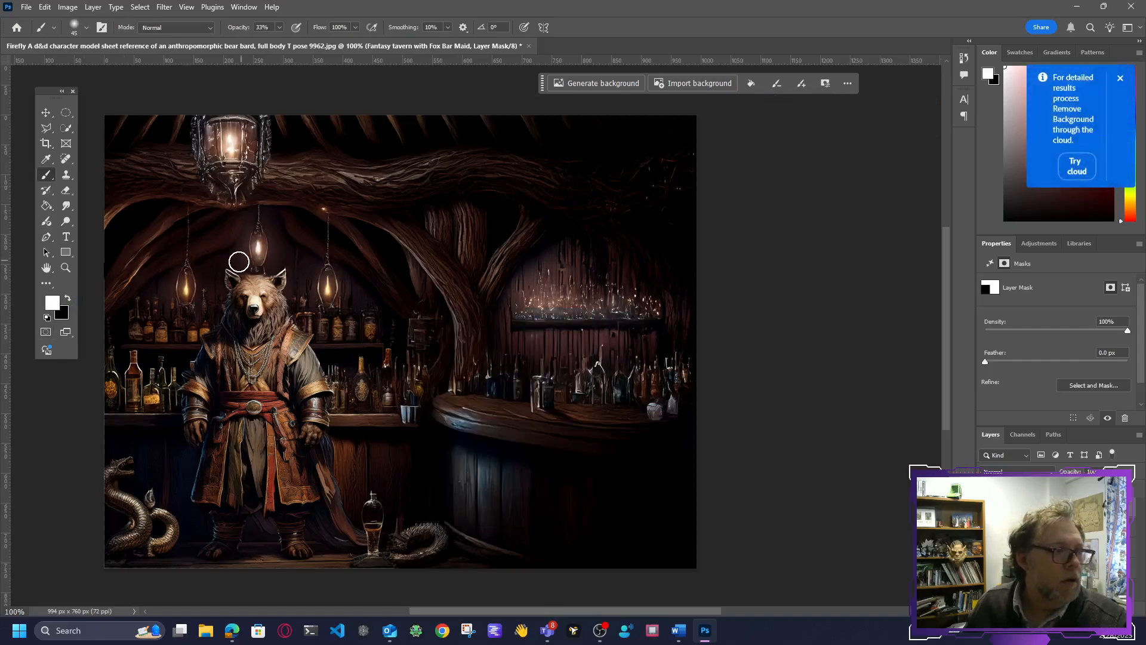
pyautogui.click(66, 268)
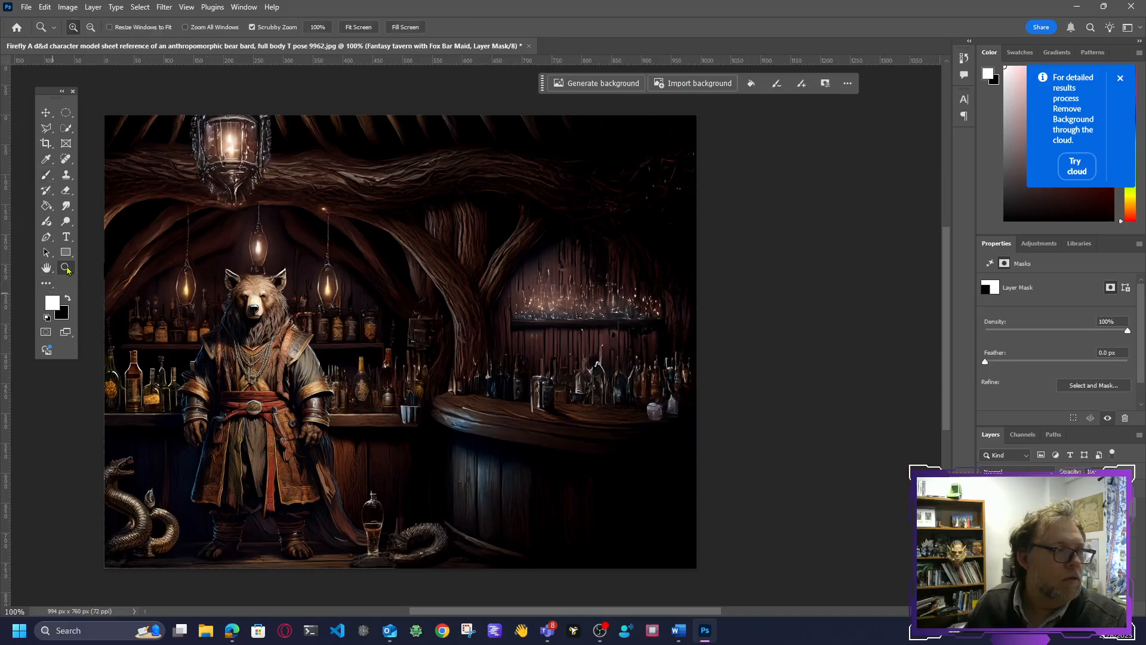
pyautogui.click(204, 263)
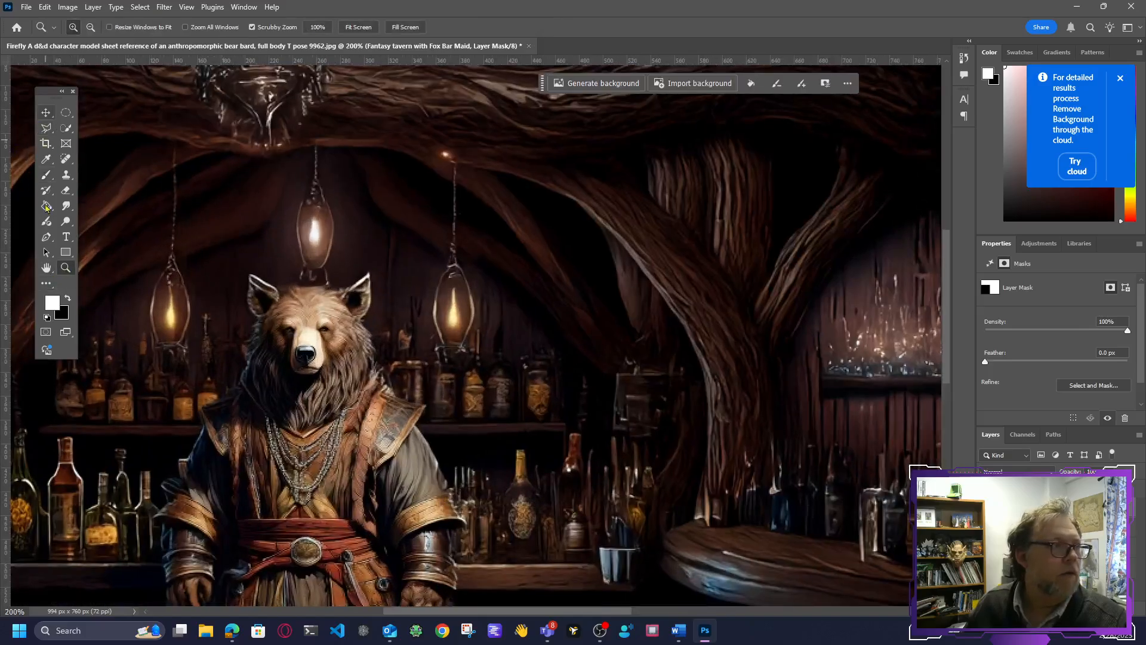
# Try to hide the area above the bear's ear by painting black on the expanded tavern layer's mask, and undo the stroke.
pyautogui.click(46, 174)
pyautogui.click(1013, 502)
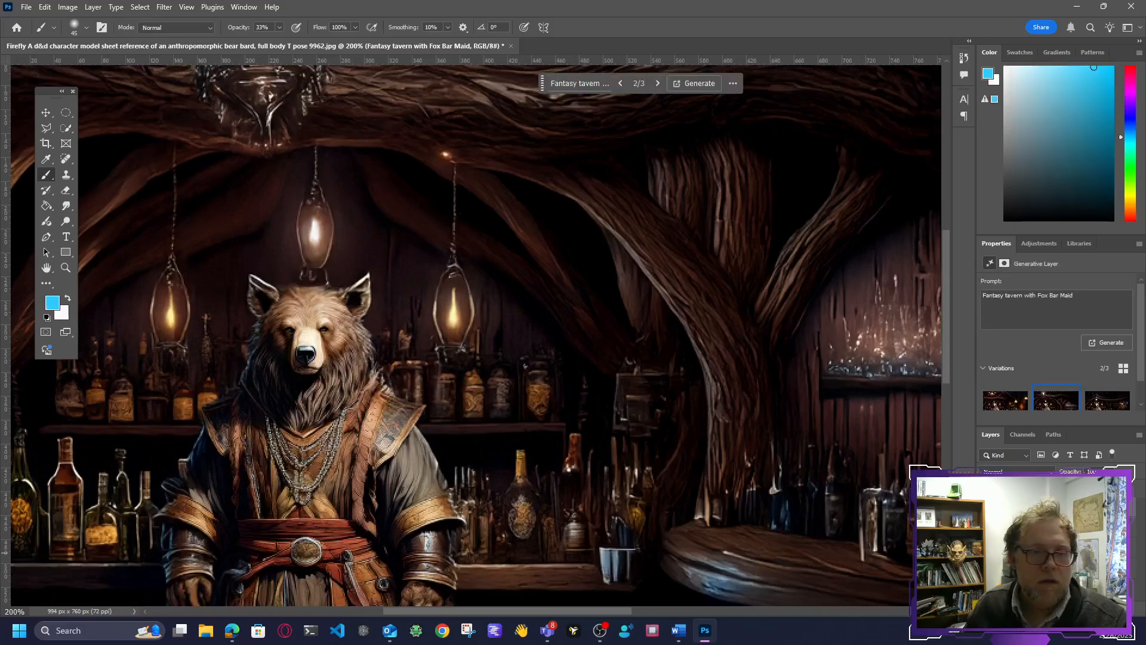
pyautogui.click(1046, 502)
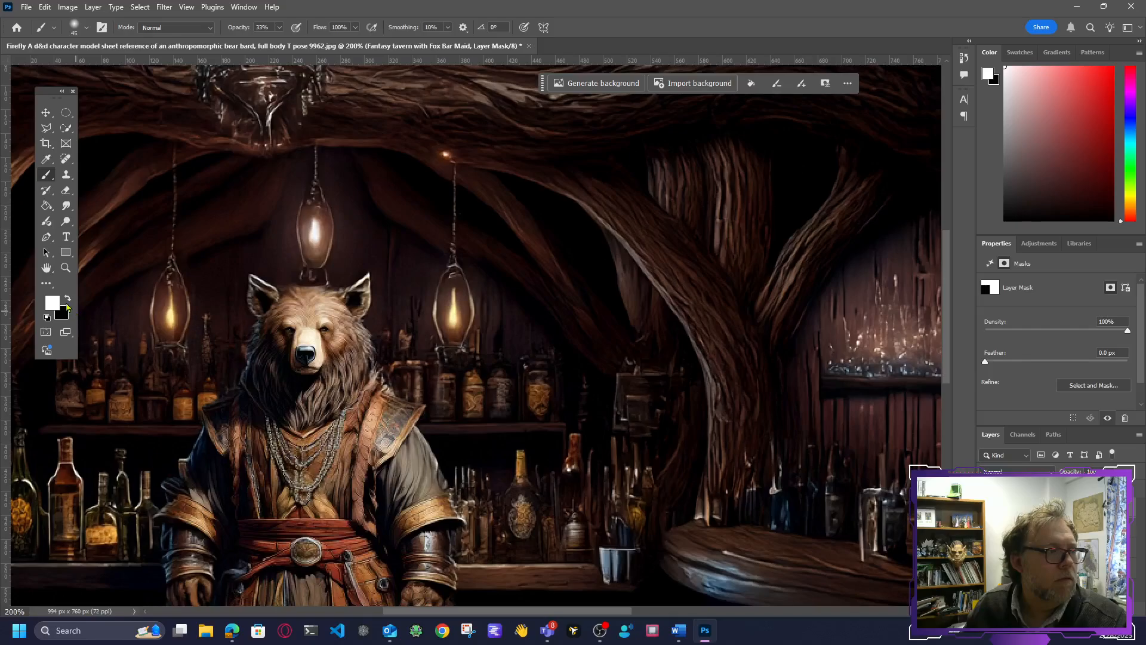
pyautogui.click(67, 299)
pyautogui.moveTo(227, 250); pyautogui.dragTo(263, 248)
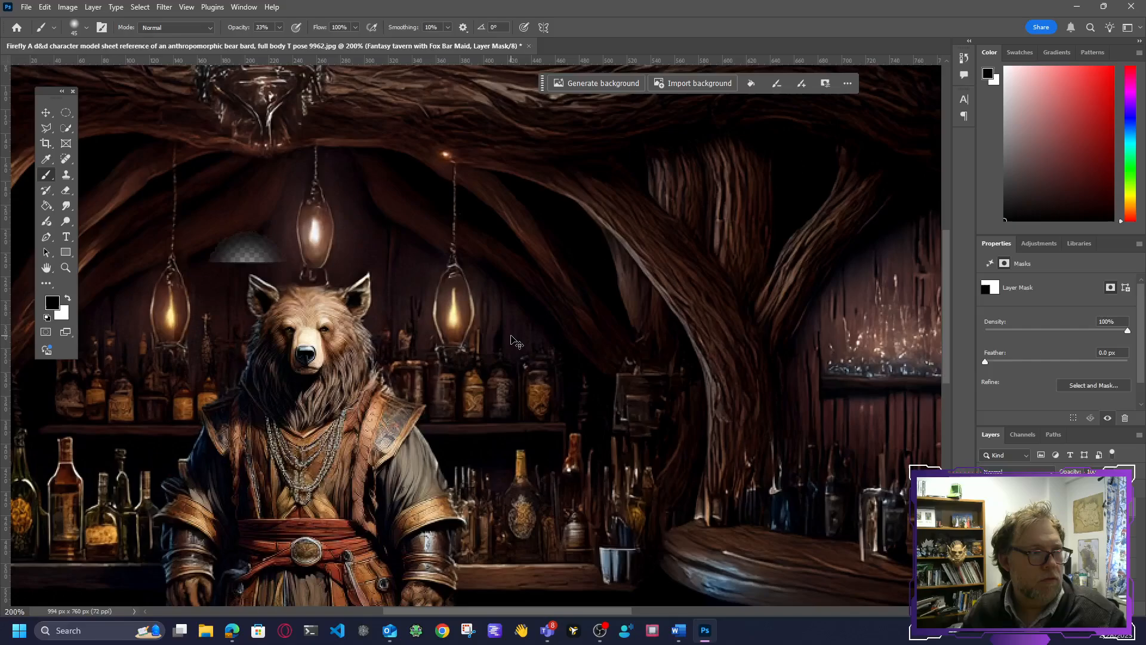
pyautogui.hotkey('ctrl', 'z')
# Compare the bear's head with the expanded tavern layer hidden and shown, and target that layer's image instead of its mask.
pyautogui.click(988, 508)
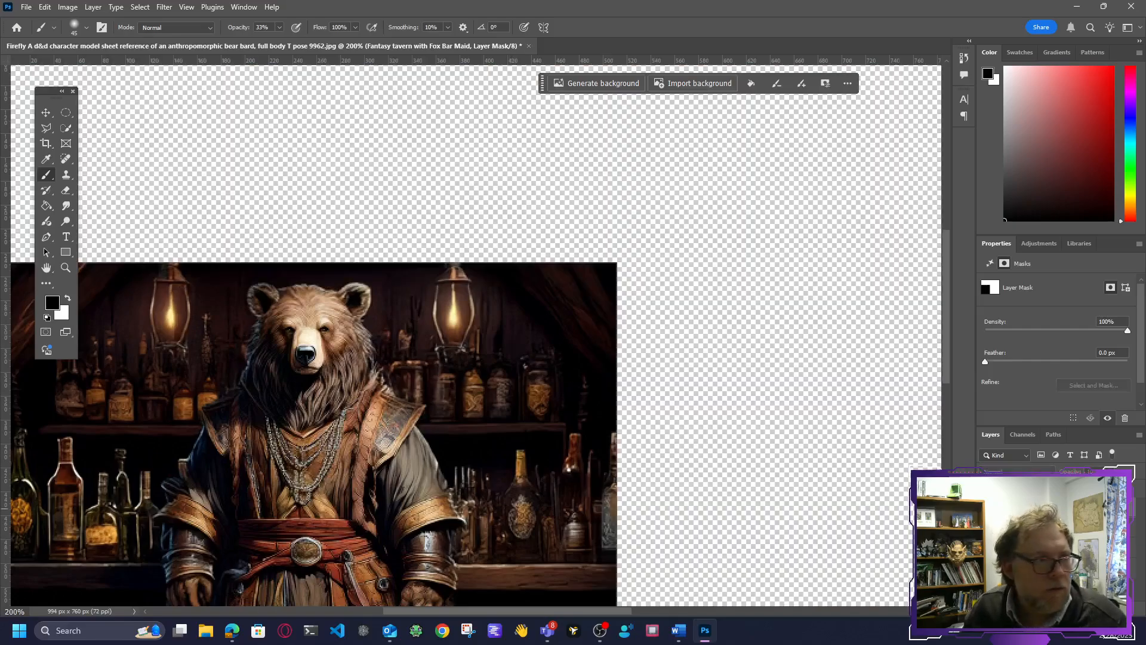
pyautogui.click(988, 508)
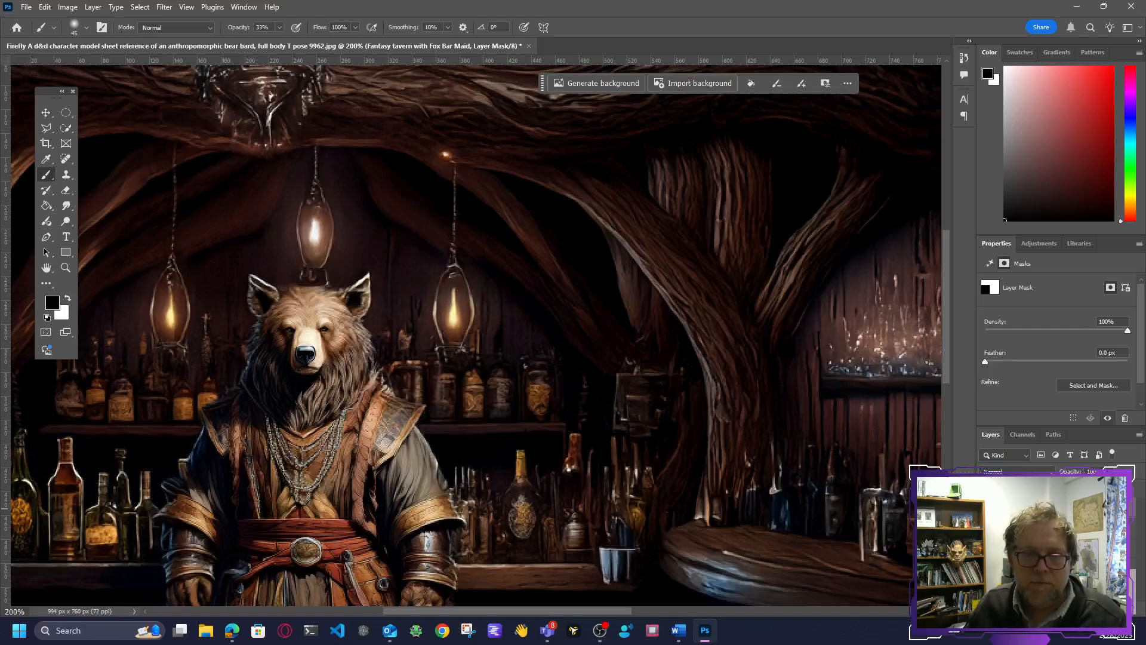
pyautogui.click(1013, 508)
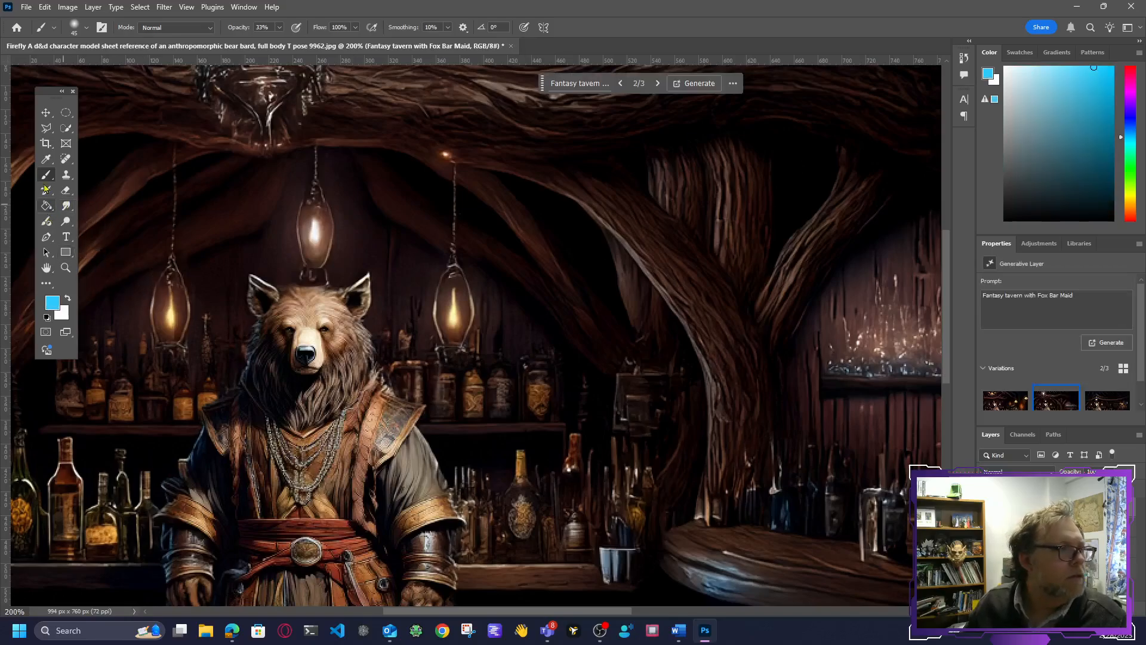
# Set the Eraser to a 20 px brush with 0% hardness and rasterize the expanded tavern layer for erasing.
pyautogui.click(66, 190)
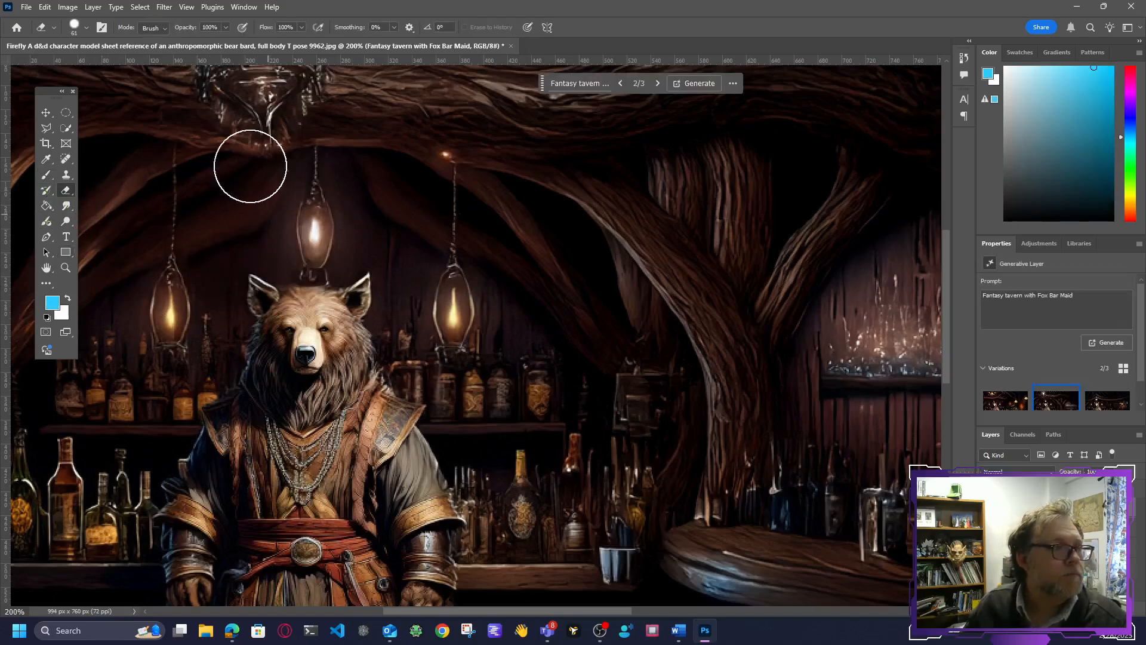
pyautogui.click(86, 27)
pyautogui.moveTo(135, 94); pyautogui.dragTo(67, 93)
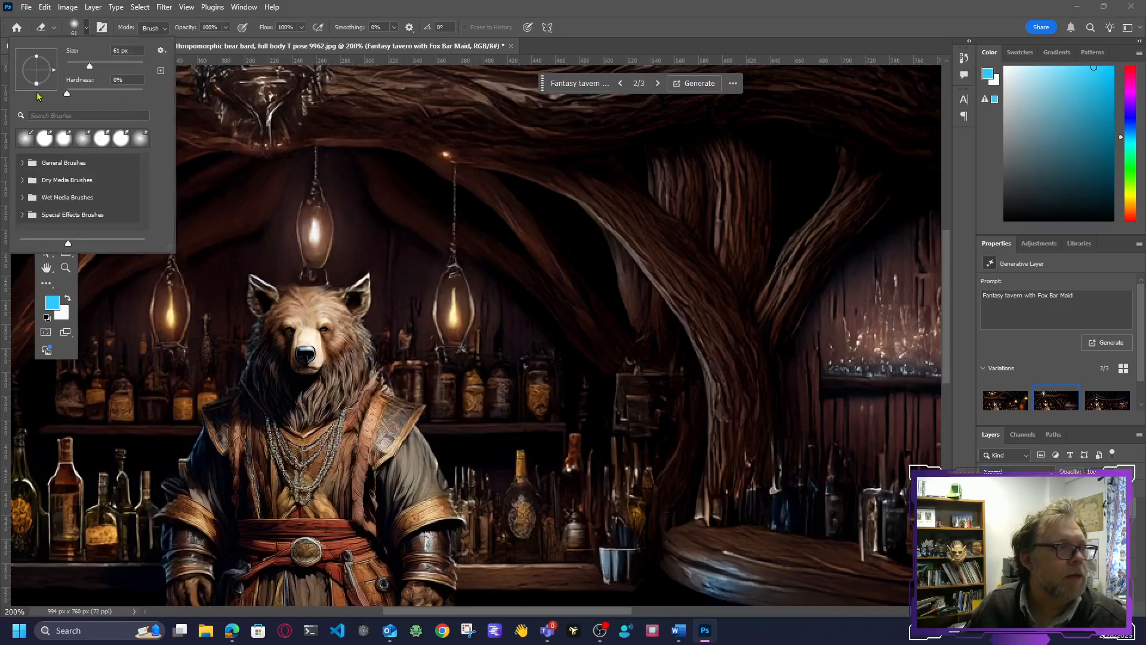
pyautogui.click(76, 63)
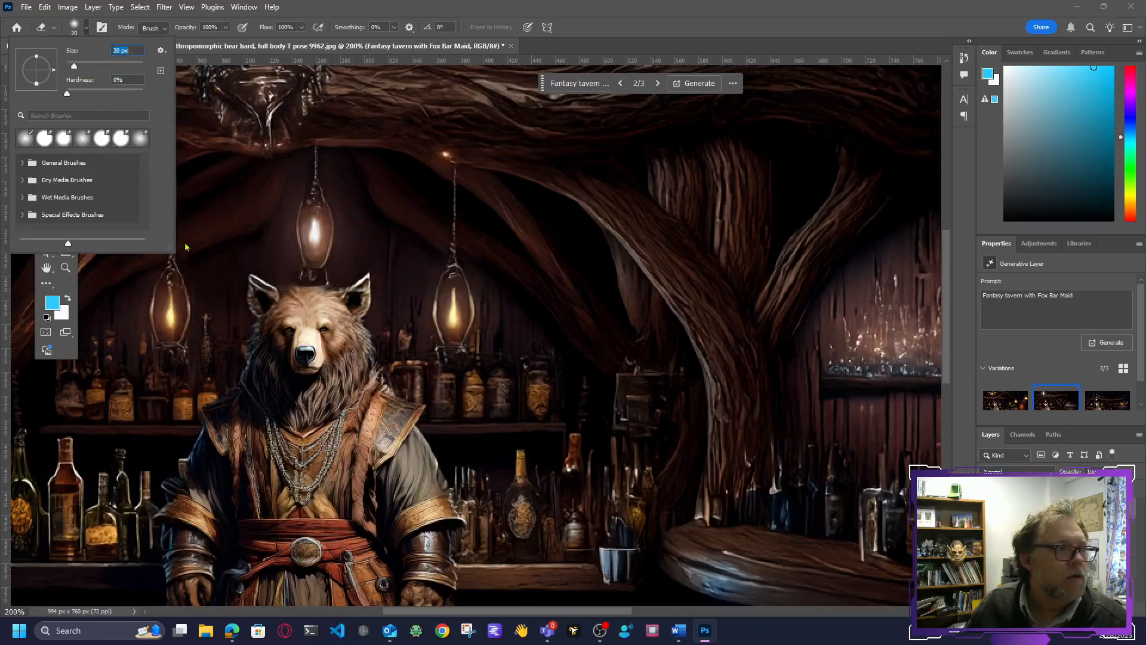
pyautogui.click(256, 286)
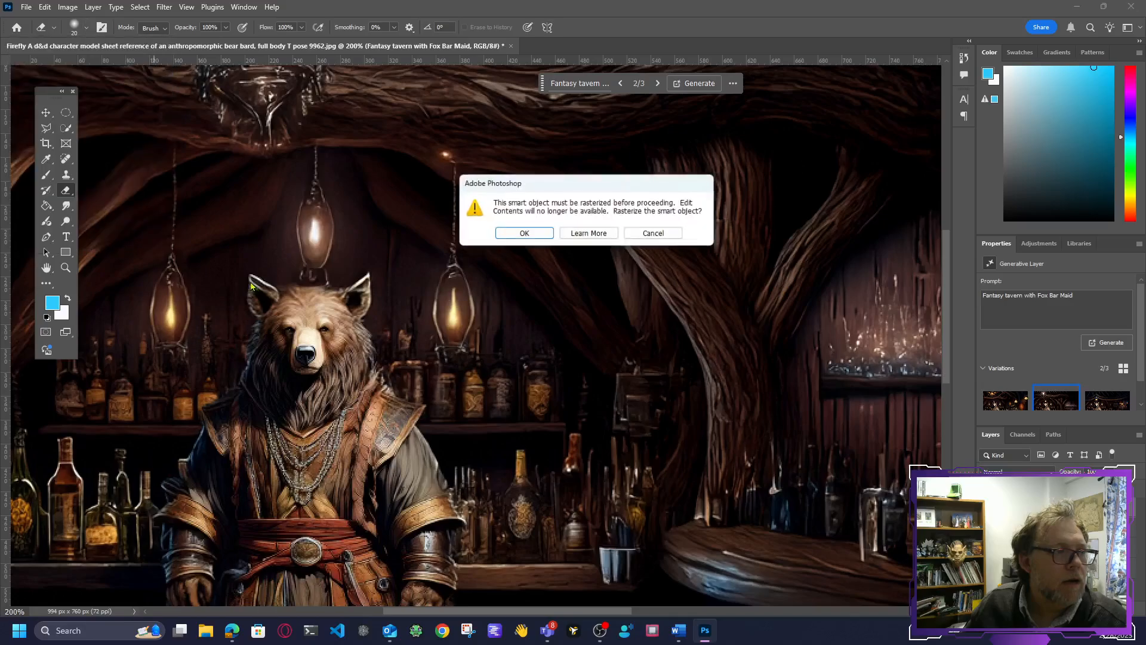
pyautogui.click(524, 233)
# Try to erase the pointed tip of the bear's left-hand ear with the 20 px eraser, and undo the erasing.
pyautogui.click(533, 230)
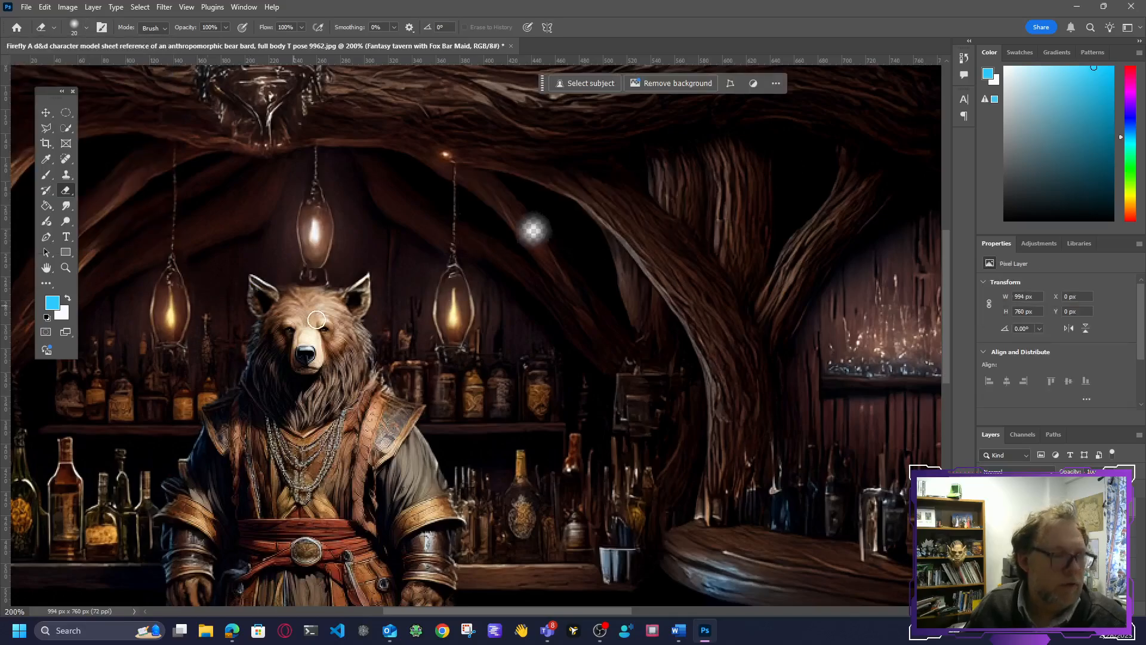
pyautogui.hotkey('ctrl', 'z')
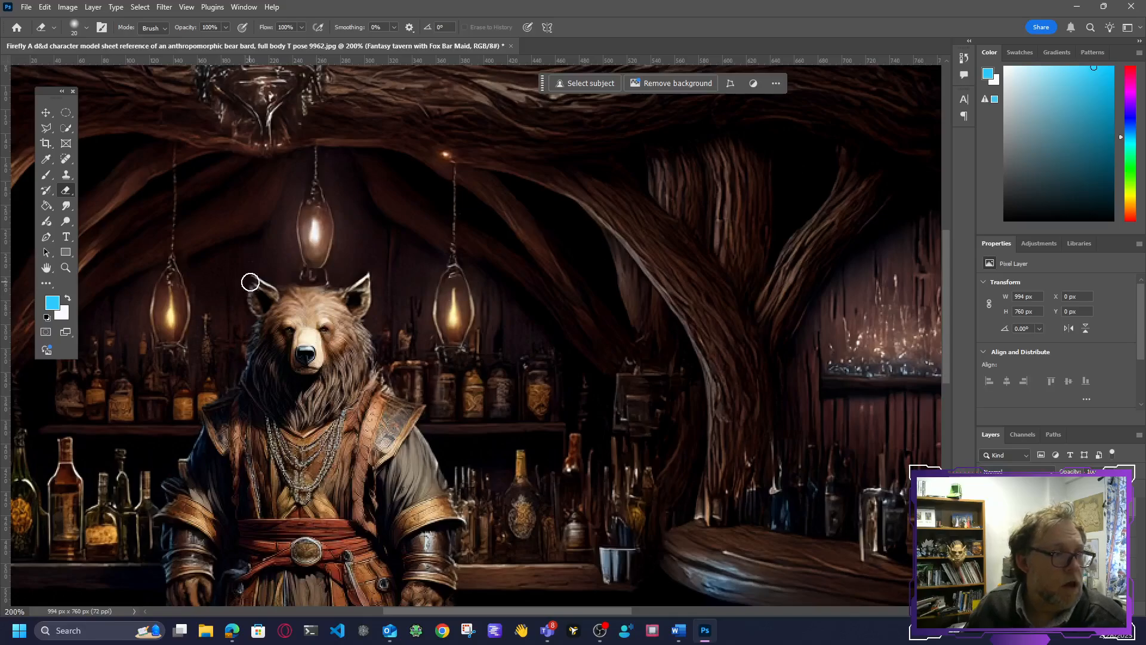
pyautogui.moveTo(250, 282)
pyautogui.mouseDown()
pyautogui.moveTo(271, 287)
pyautogui.moveTo(251, 280)
pyautogui.mouseUp()
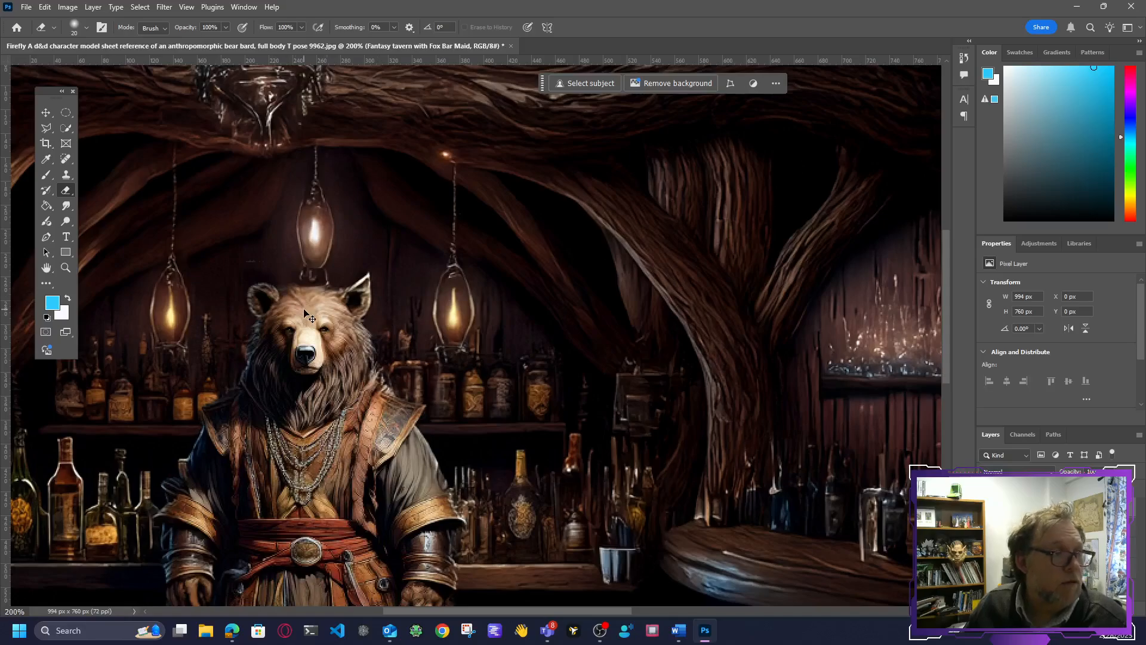
pyautogui.hotkey('ctrl', 'z')
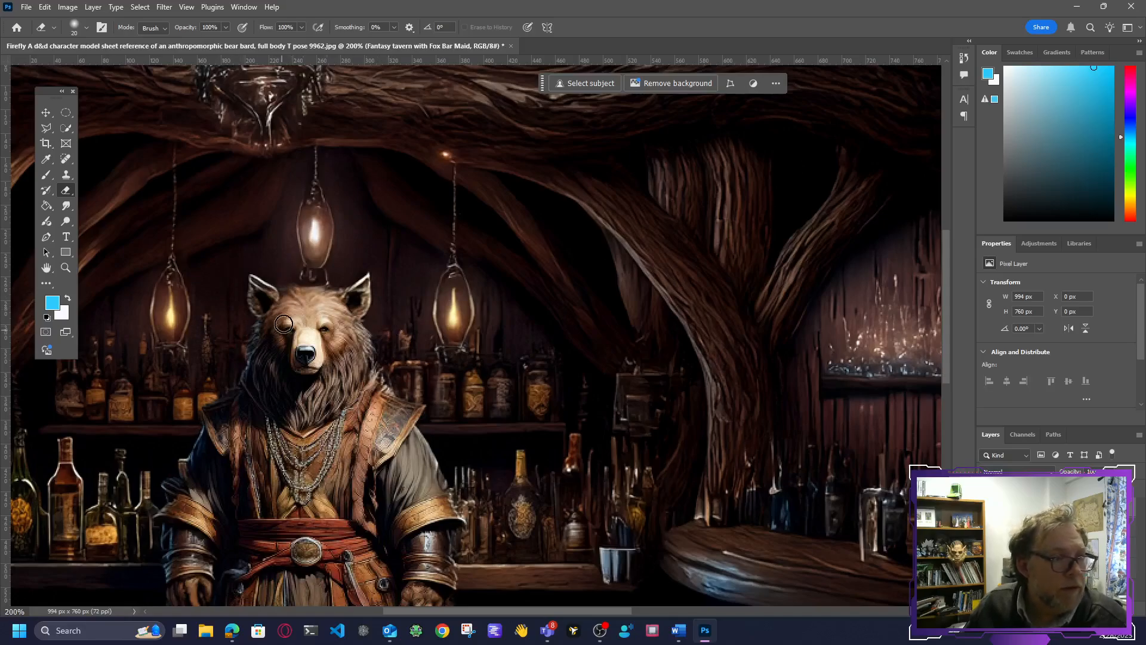
# Set the eraser to 10 px with 37% hardness and erase the pointed tip over the bear's left-hand ear.
pyautogui.rightClick(283, 323)
pyautogui.moveTo(352, 350); pyautogui.dragTo(353, 351)
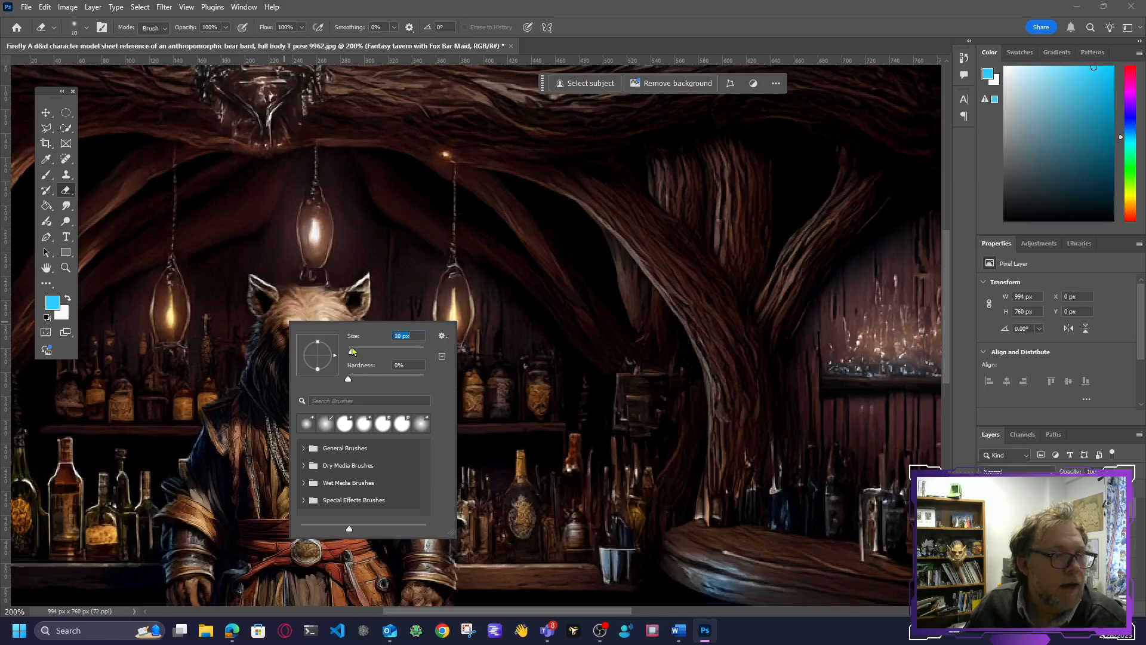
pyautogui.click(376, 376)
pyautogui.moveTo(257, 280); pyautogui.dragTo(280, 294)
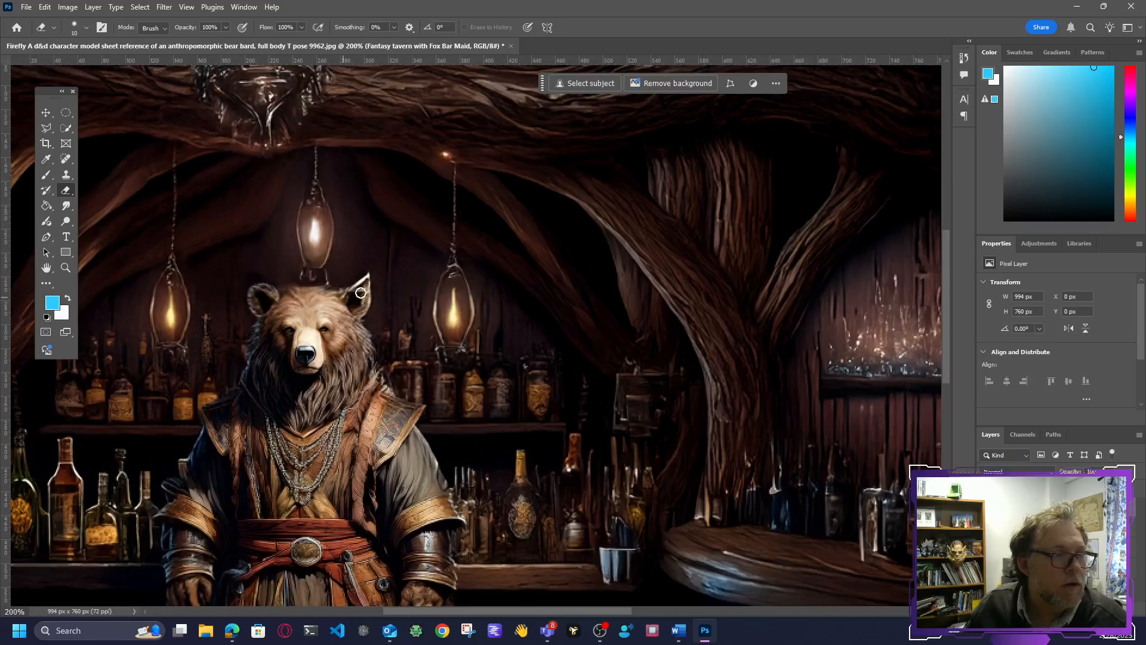
# Erase the pointed tip over the bear's right-hand ear, undoing the first stroke and repeating it with the 10 px eraser.
pyautogui.moveTo(353, 287); pyautogui.dragTo(366, 277)
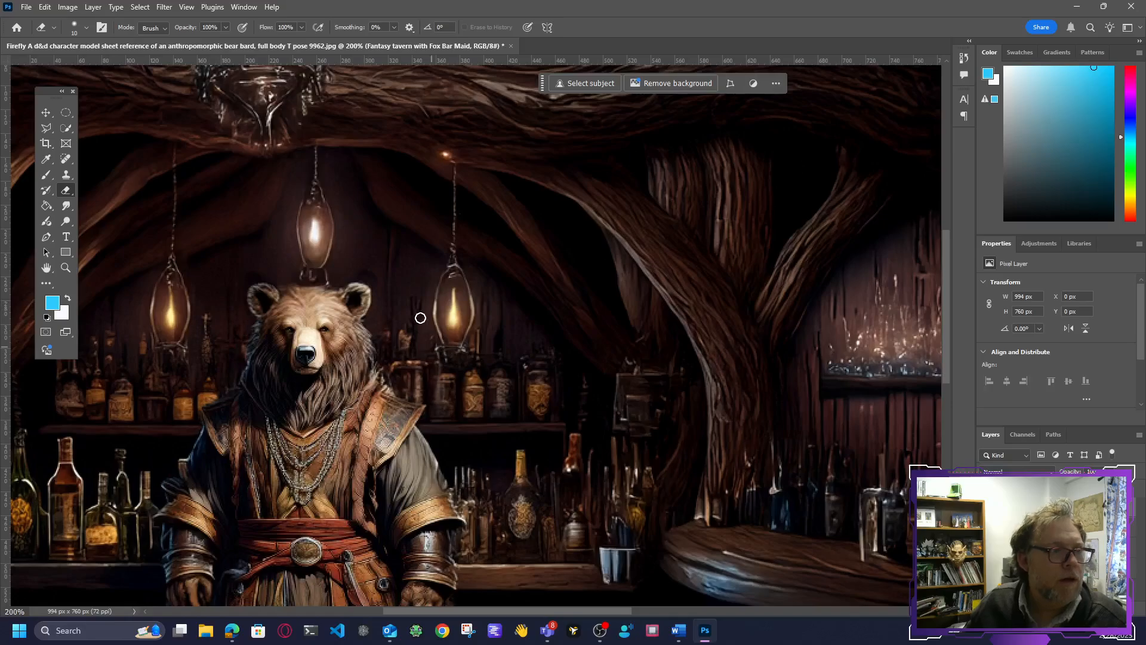
pyautogui.hotkey('ctrl', 'z')
pyautogui.rightClick(393, 312)
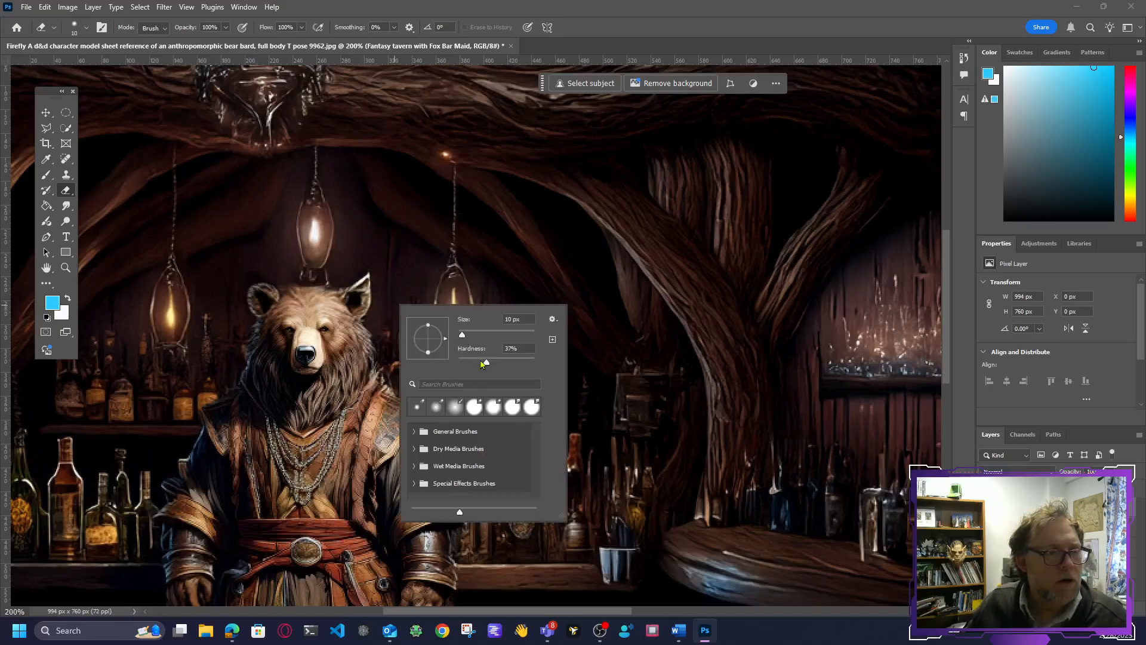
pyautogui.click(369, 276)
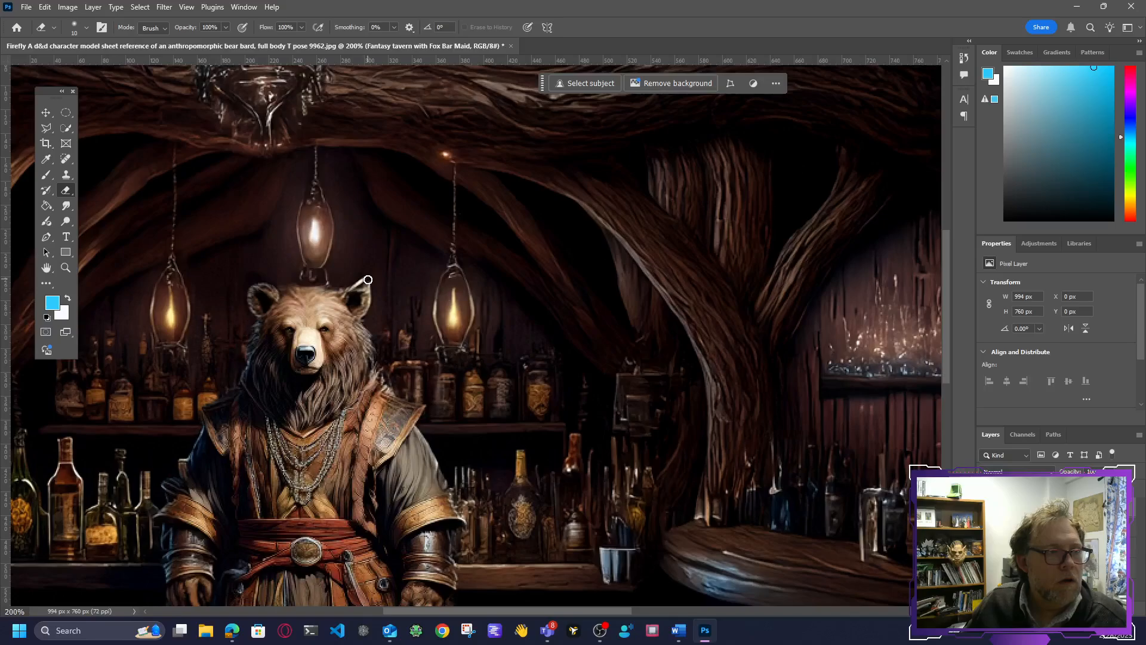
pyautogui.moveTo(368, 279); pyautogui.dragTo(364, 286)
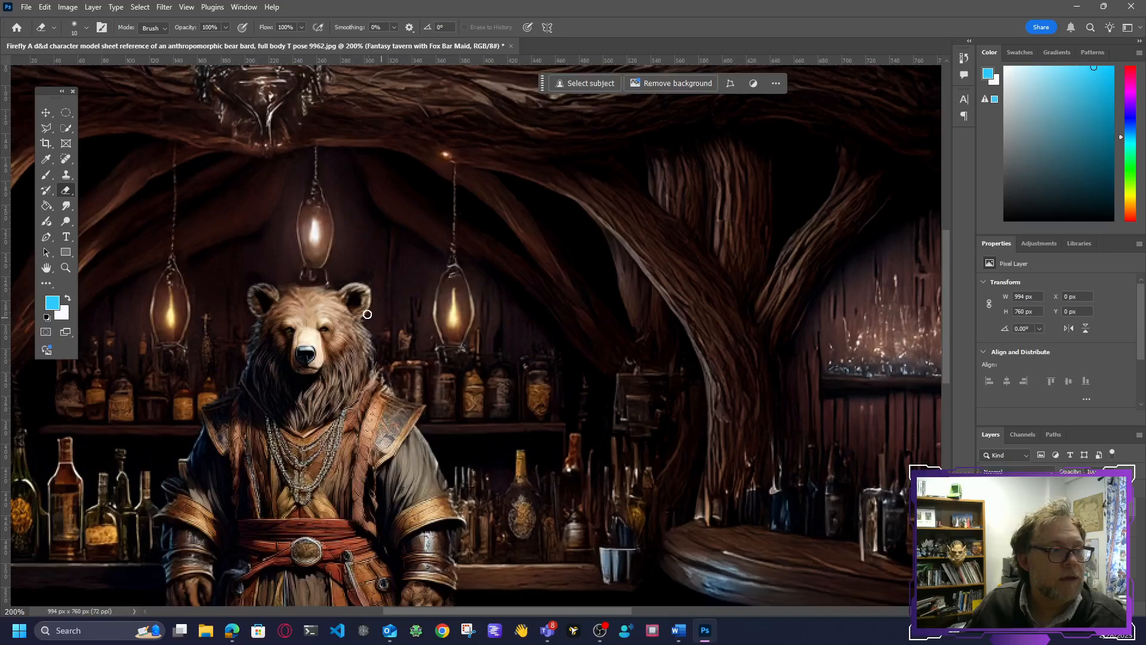
# Clean up the leftover traces around the bear's right-hand ear using the Spot Healing Brush at 23 px.
pyautogui.press('j')
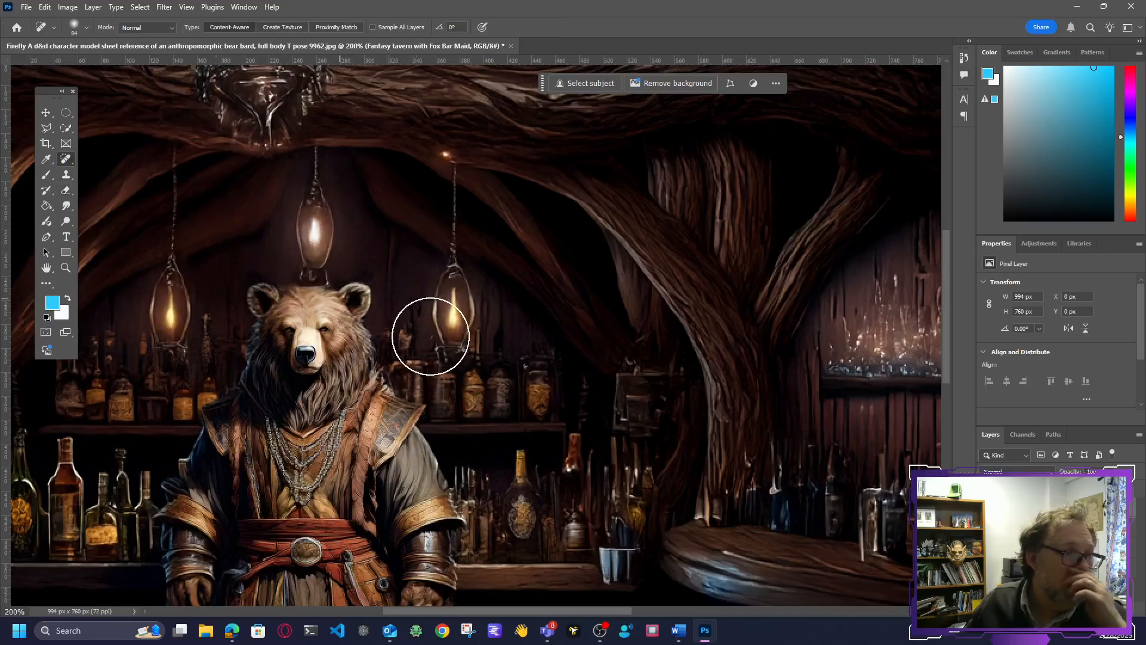
pyautogui.rightClick(390, 281)
pyautogui.click(417, 310)
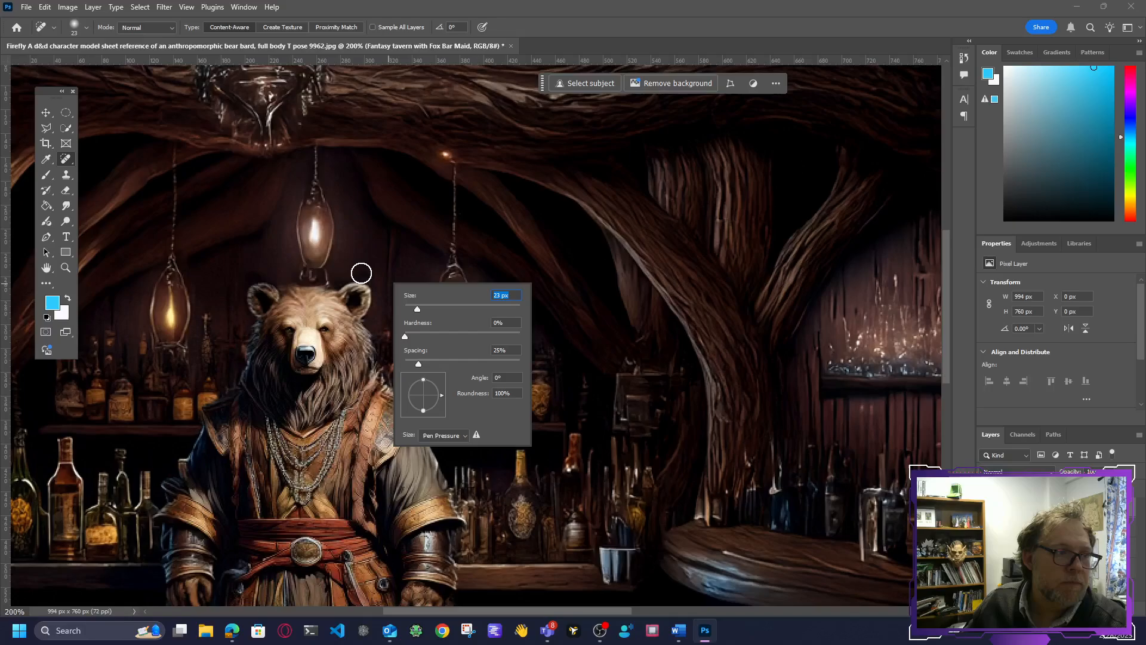
pyautogui.press('Return')
pyautogui.moveTo(378, 278); pyautogui.dragTo(357, 289)
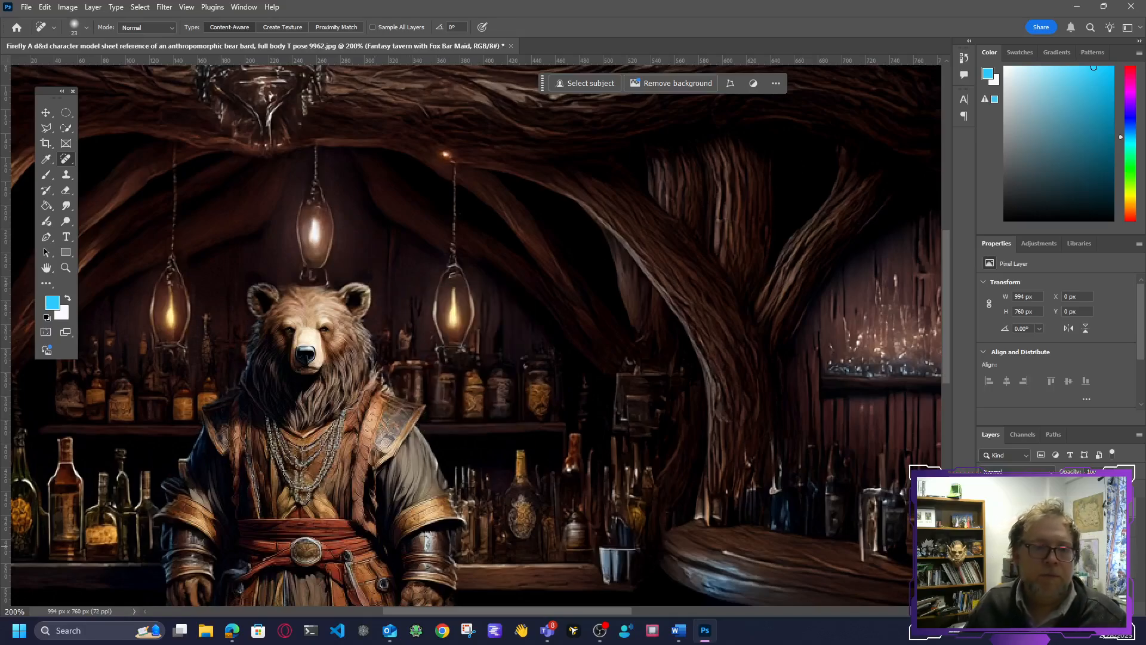
# Select the whole canvas, copy all visible layers merged, and paste the result as a new layer.
pyautogui.hotkey('ctrl', 'a')
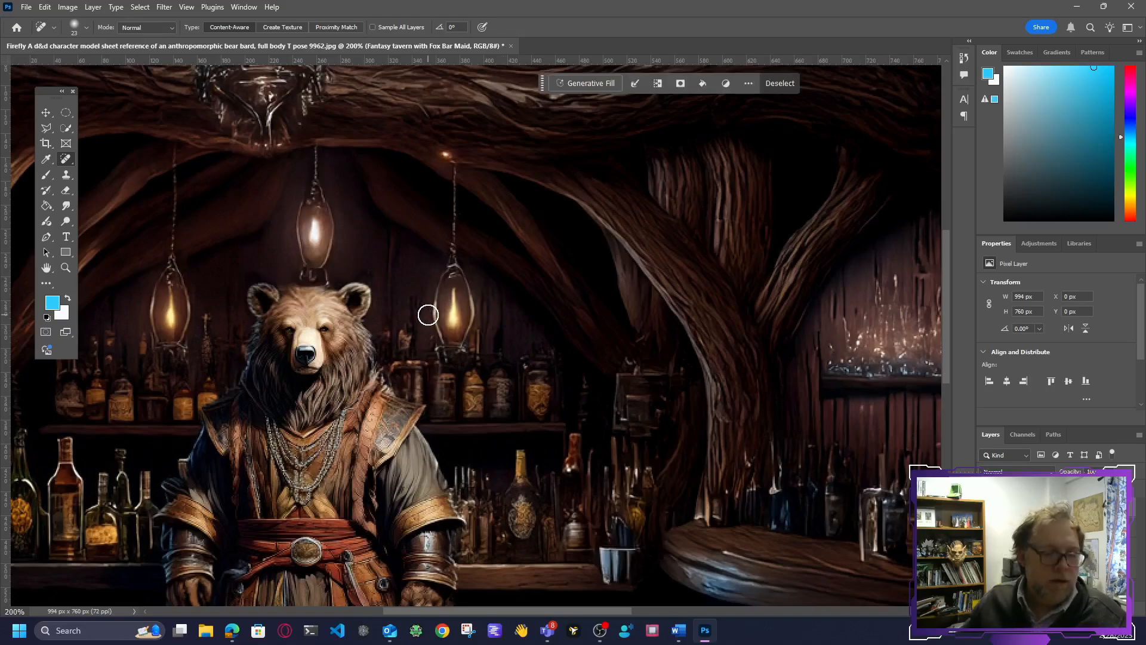
pyautogui.hotkey('ctrl', '-')
pyautogui.hotkey('ctrl', '-')
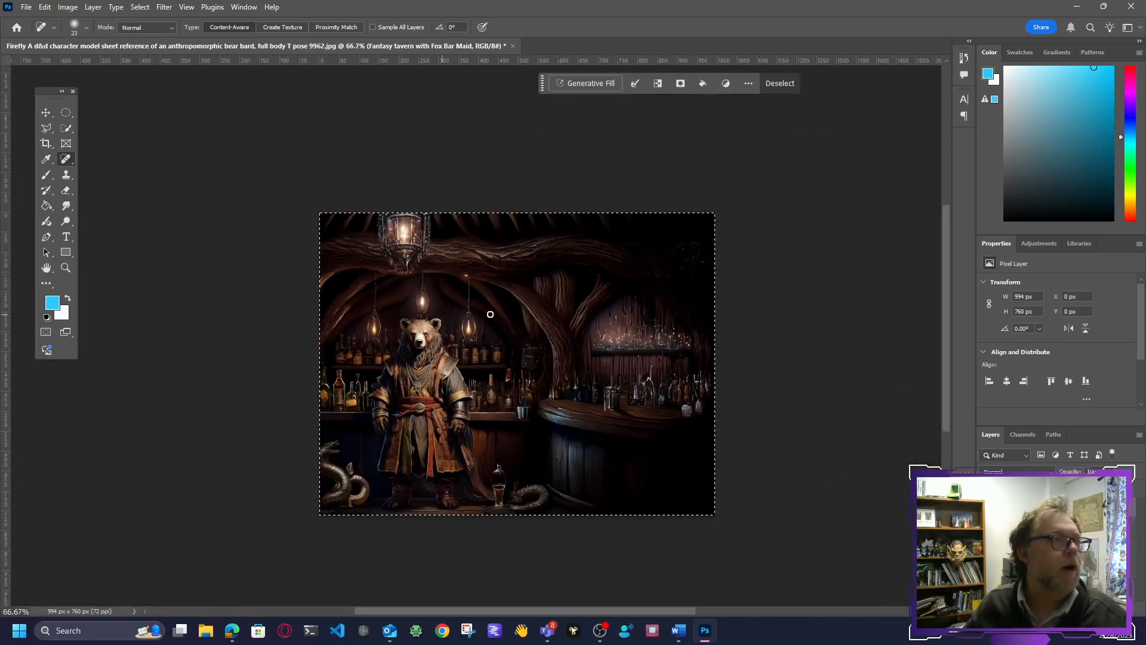
pyautogui.click(76, 8)
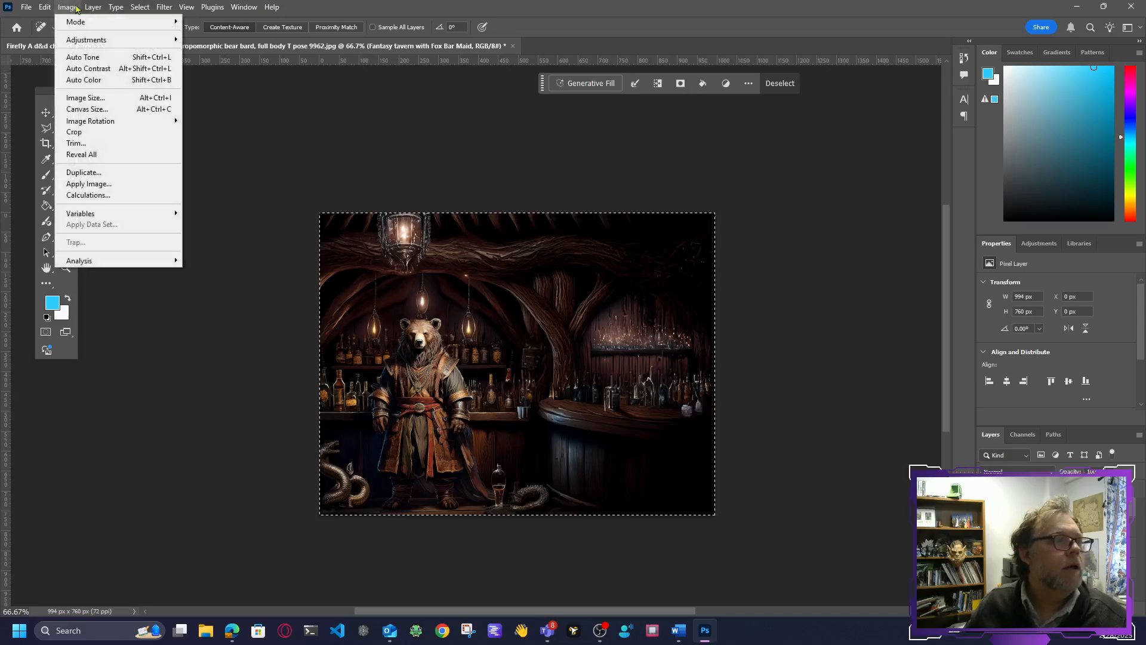
pyautogui.moveTo(45, 7)
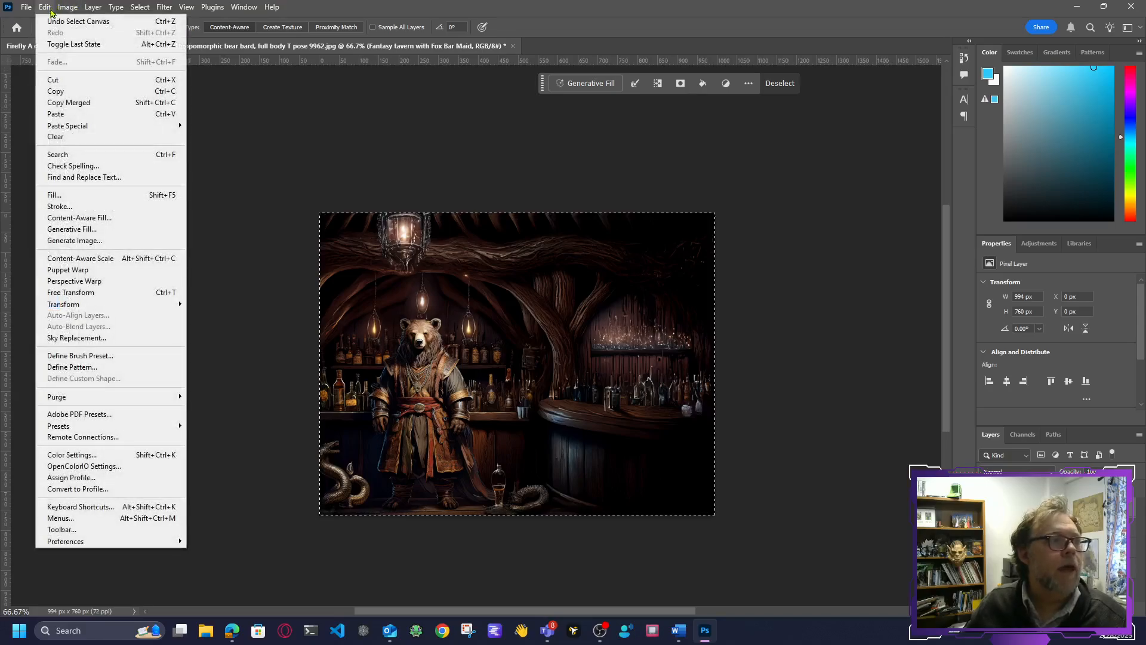
pyautogui.click(71, 103)
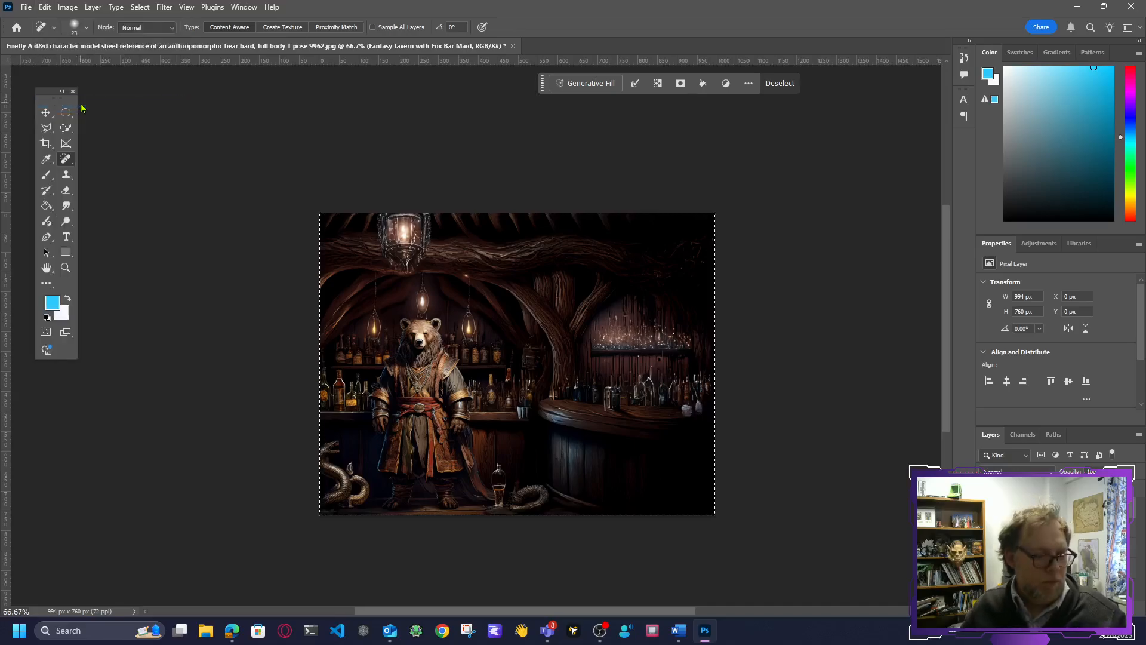
pyautogui.hotkey('ctrl', 'v')
pyautogui.hotkey('ctrl', '+')
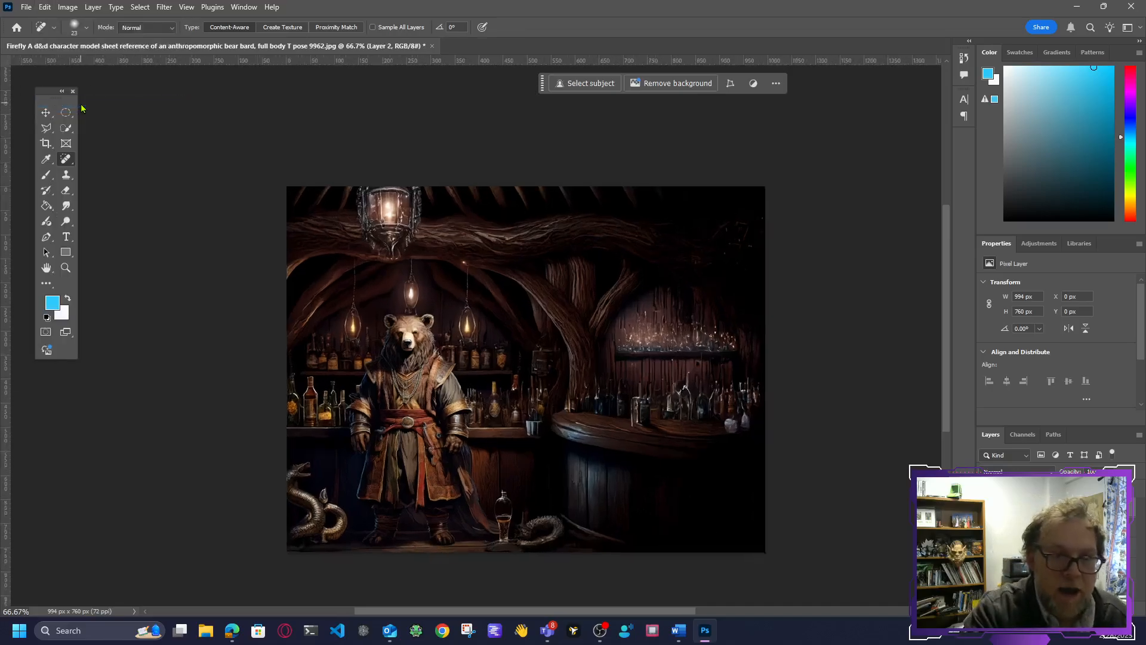
pyautogui.hotkey('ctrl', '+')
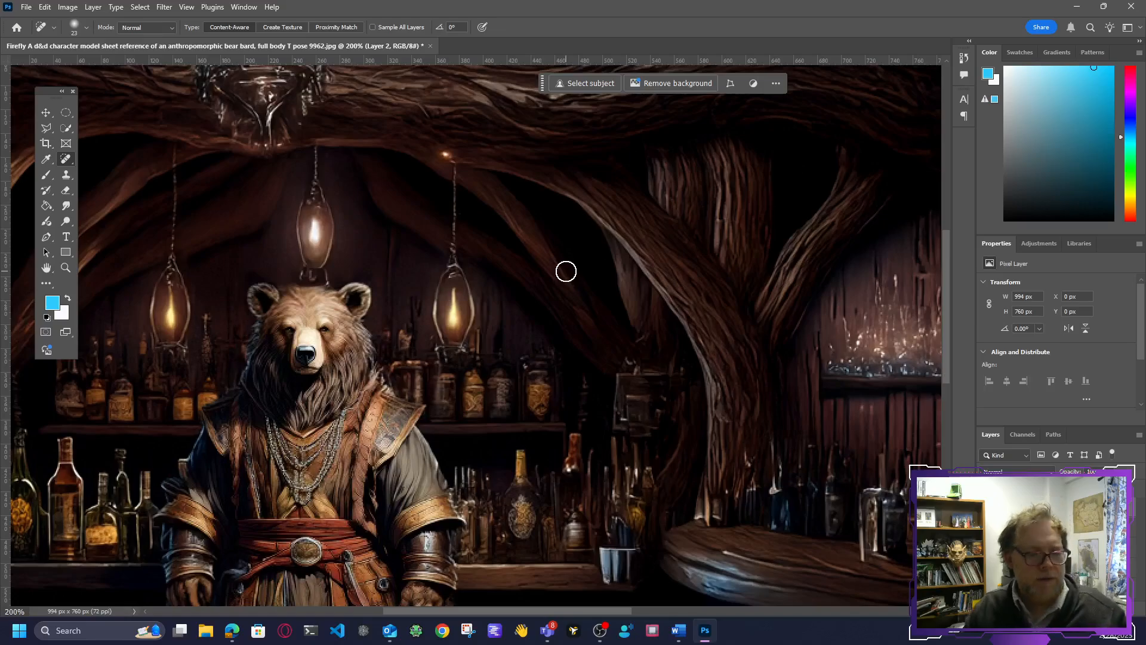
# Remove the bottle and snake tail beside the bear's feet with a promptless Generative Fill on an ellipse about 214 × 193 px, choosing the third variation.
pyautogui.hotkey('ctrl', '-')
pyautogui.hotkey('ctrl', '-')
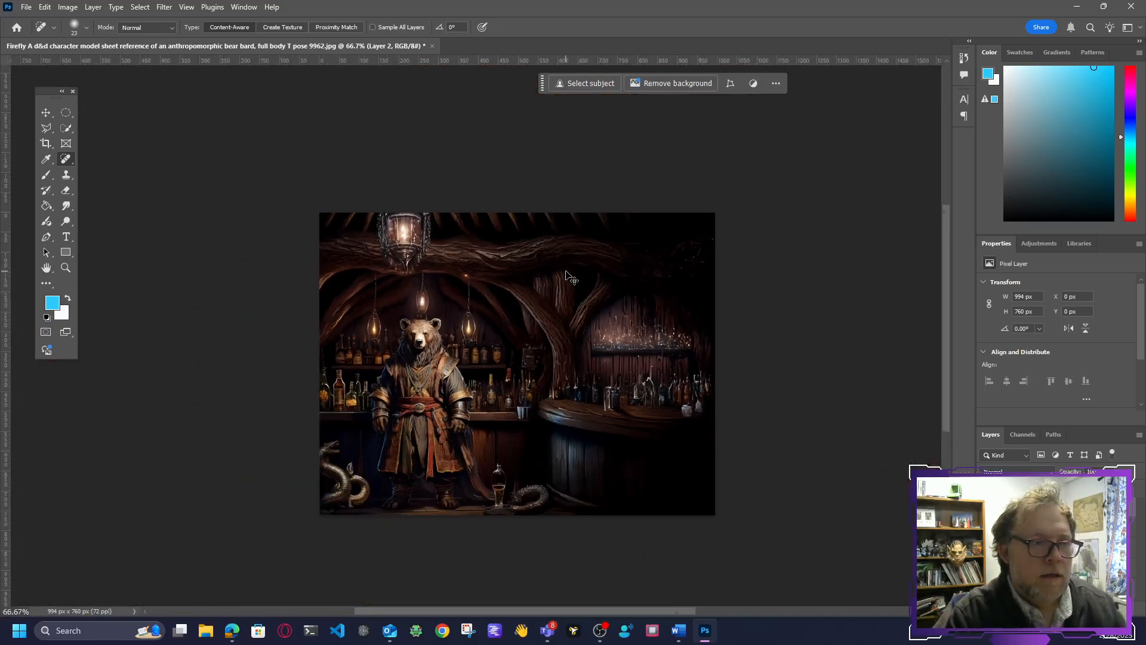
pyautogui.hotkey('ctrl', '+')
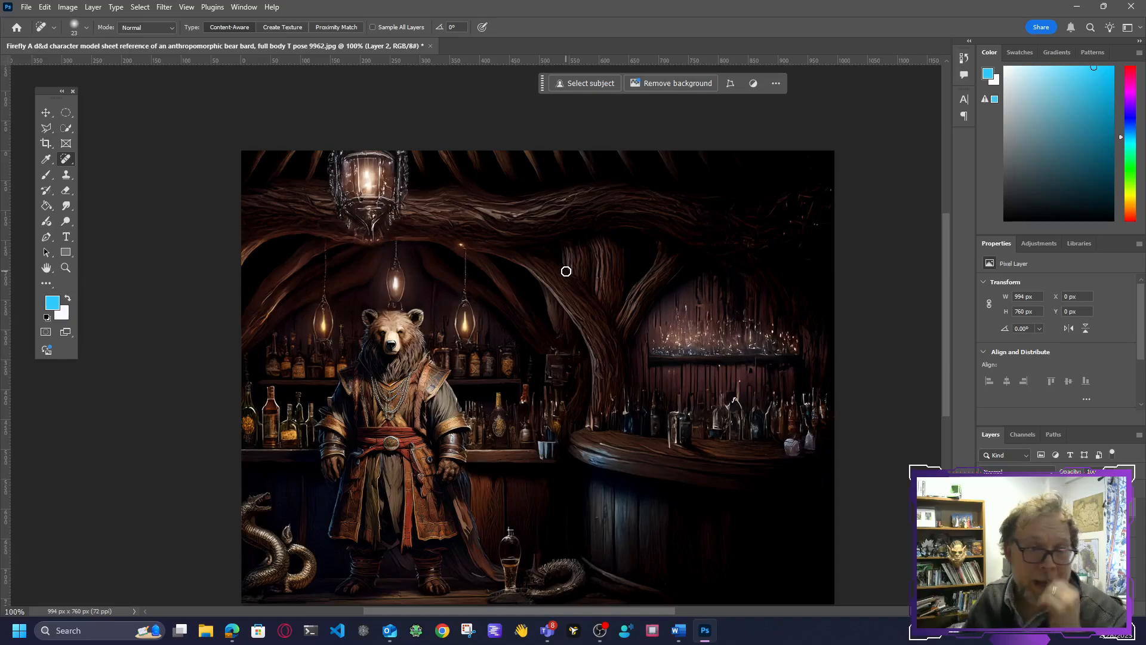
pyautogui.hscroll(2, 861, 416)
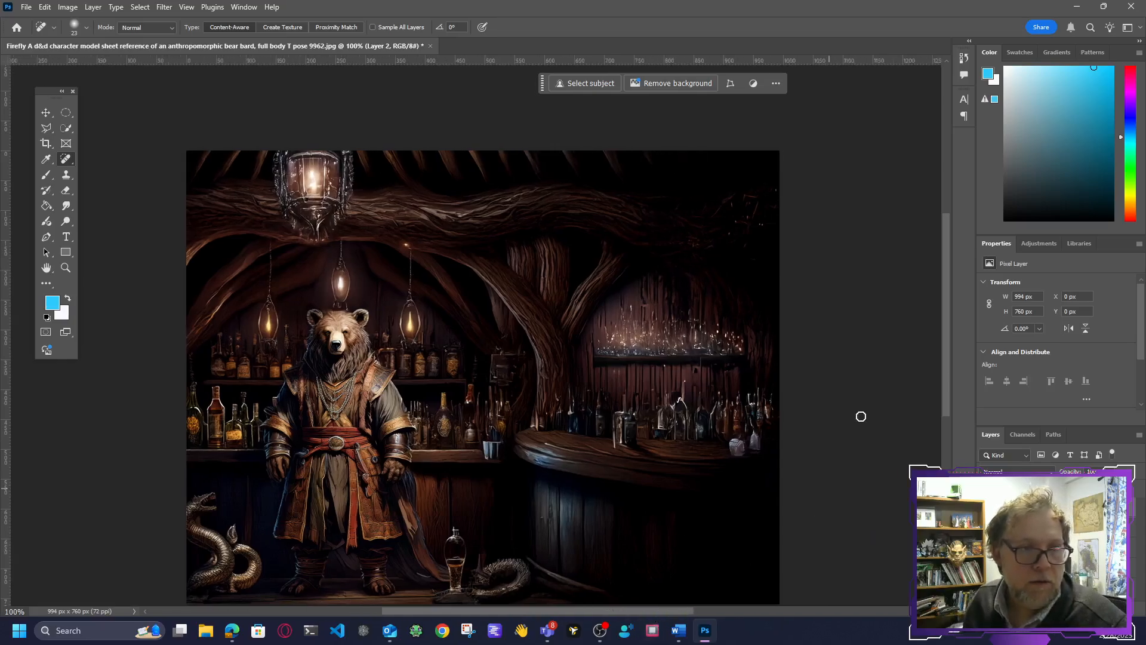
pyautogui.scroll(-2, 602, 331)
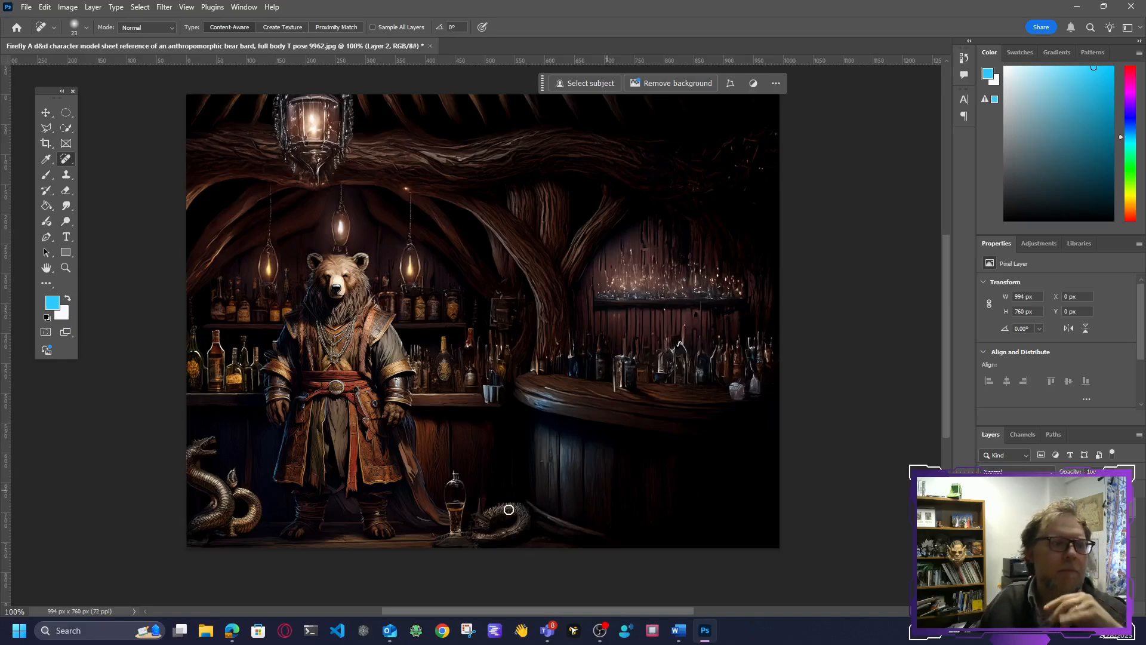
pyautogui.click(66, 114)
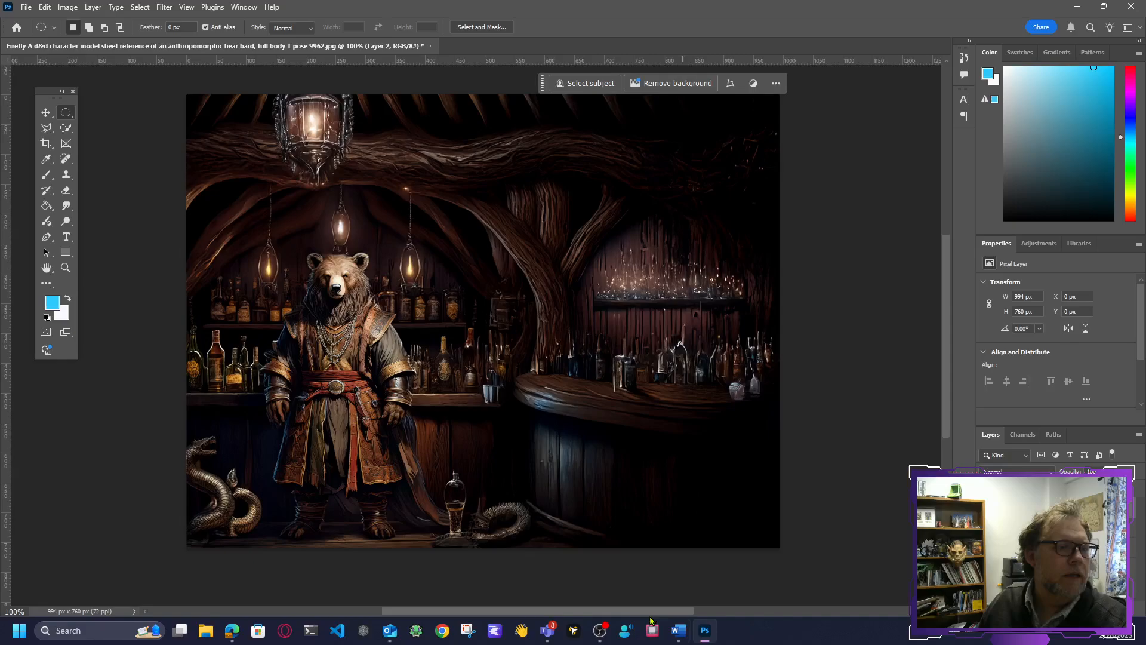
pyautogui.moveTo(435, 460)
pyautogui.mouseDown()
pyautogui.moveTo(473, 460)
pyautogui.moveTo(560, 573)
pyautogui.mouseUp()
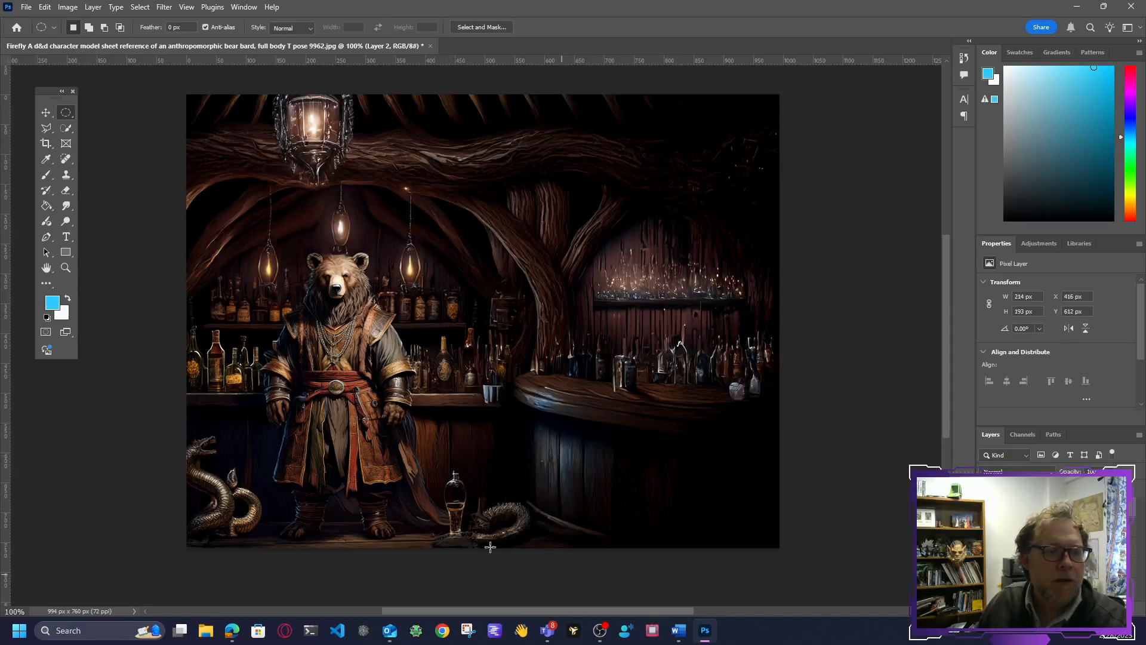
pyautogui.moveTo(487, 550); pyautogui.dragTo(463, 551)
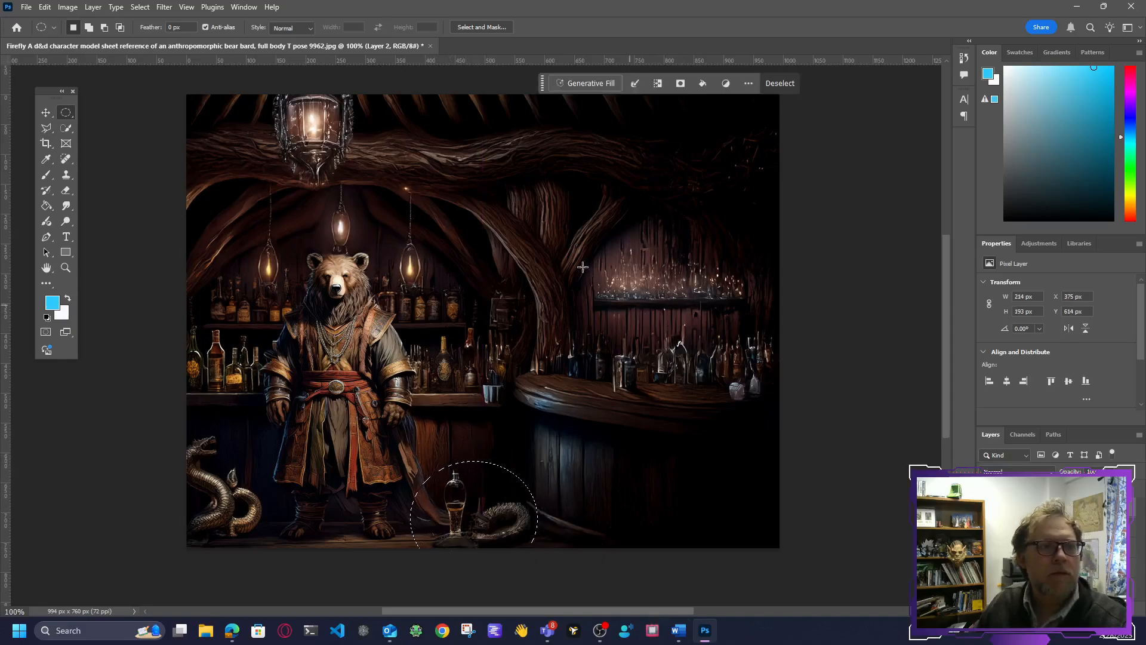
pyautogui.click(584, 84)
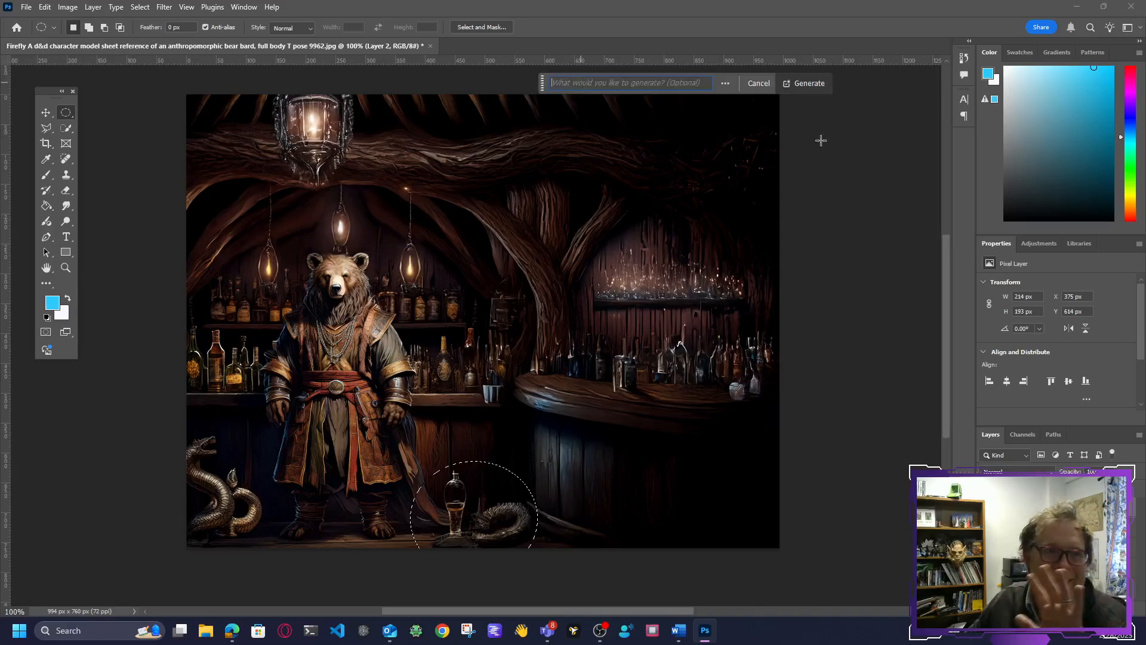
pyautogui.click(803, 87)
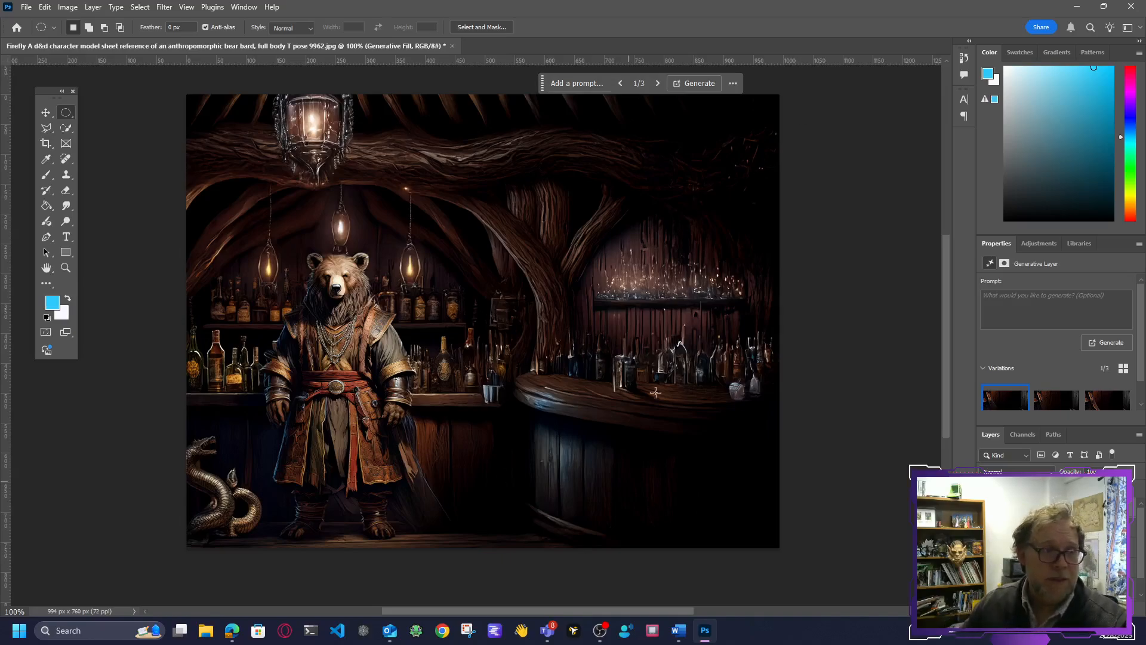
pyautogui.click(658, 83)
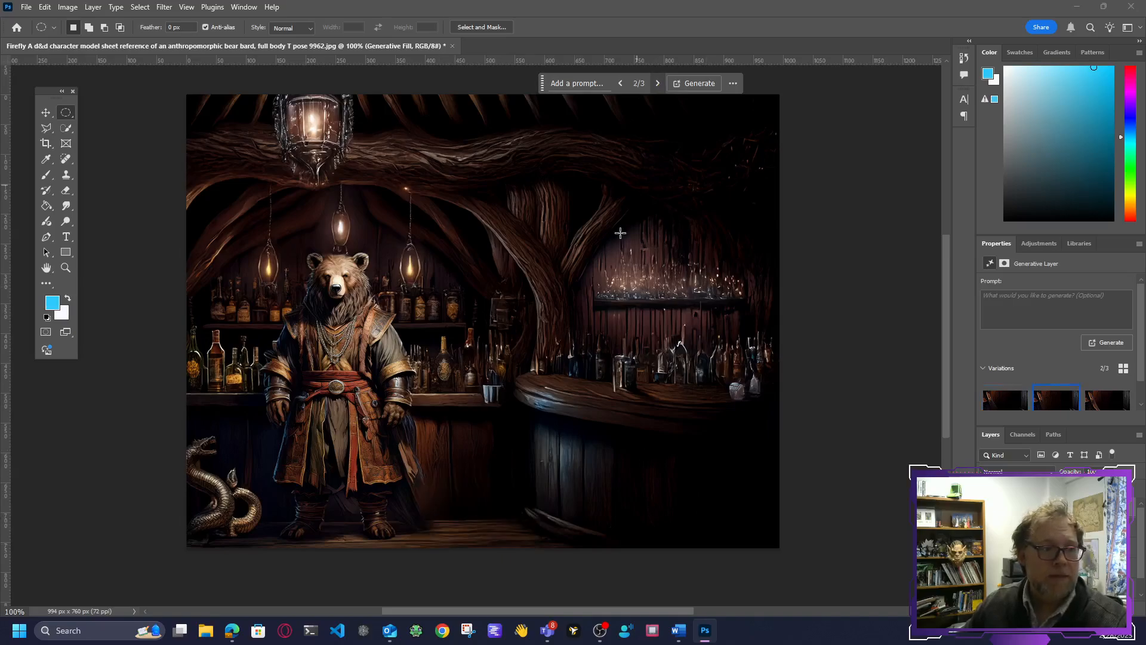
pyautogui.click(658, 84)
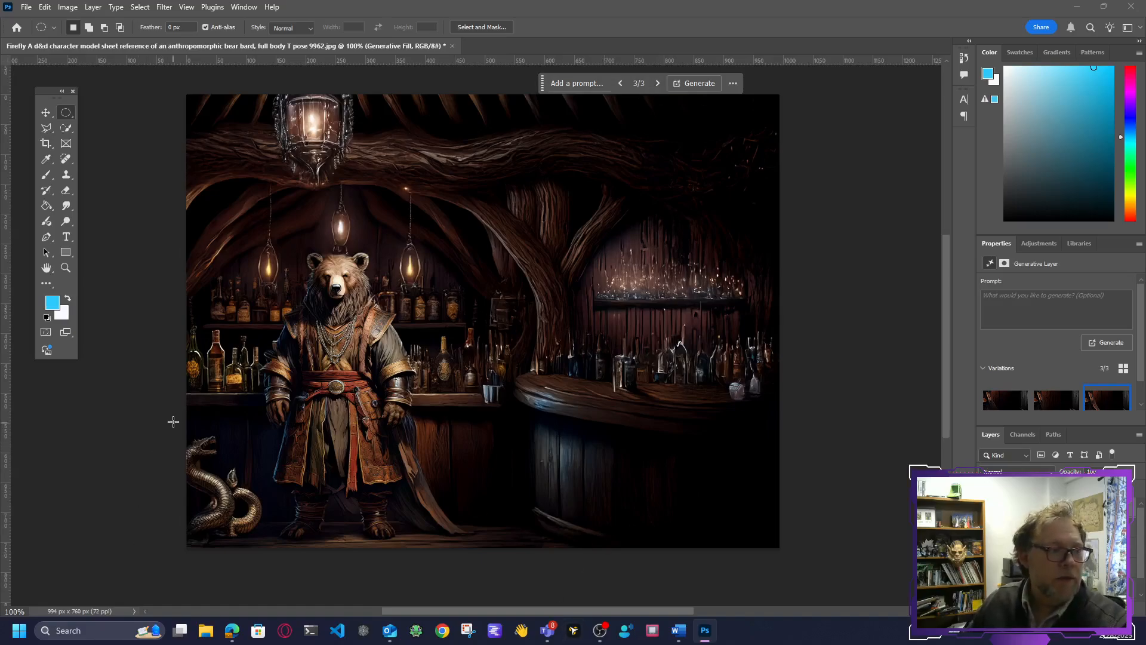
# Remove the coiled snake at the bear's left-hand side with an elliptical selection and a Generative Fill without a prompt.
pyautogui.moveTo(173, 422); pyautogui.dragTo(275, 583)
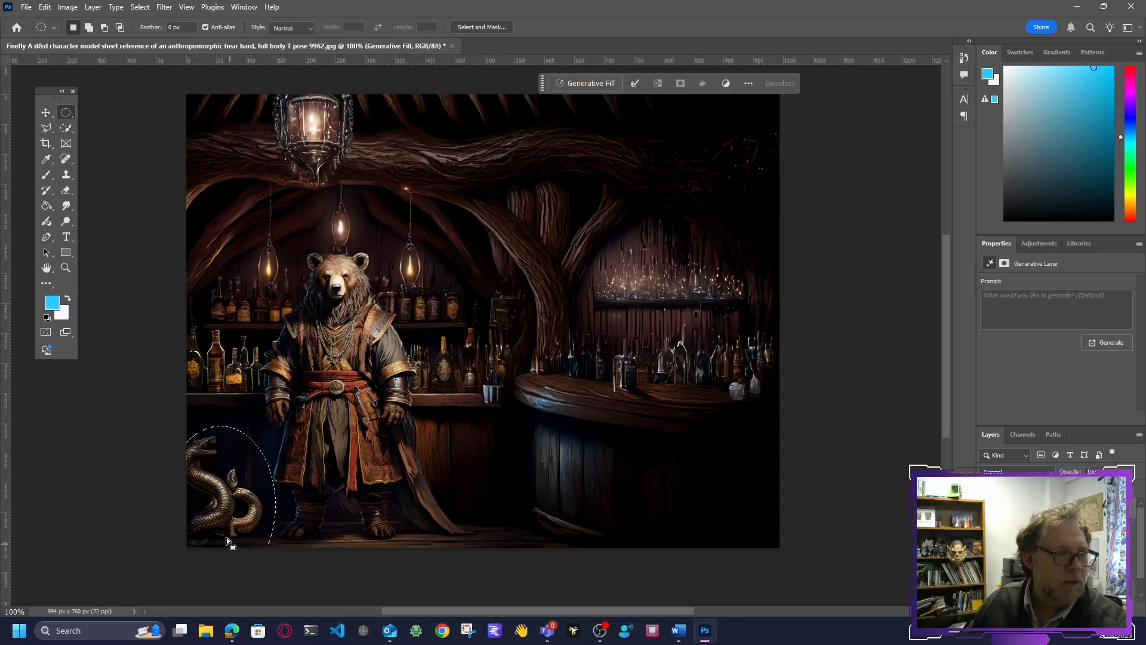
pyautogui.moveTo(168, 413); pyautogui.dragTo(270, 575)
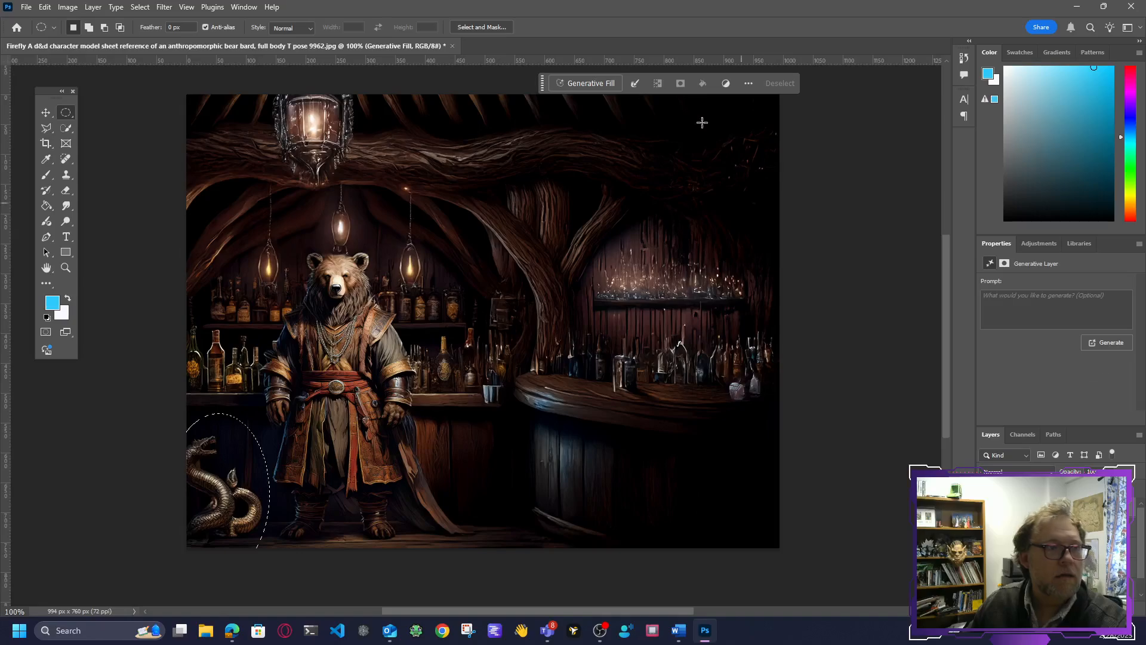
pyautogui.click(593, 84)
pyautogui.click(819, 84)
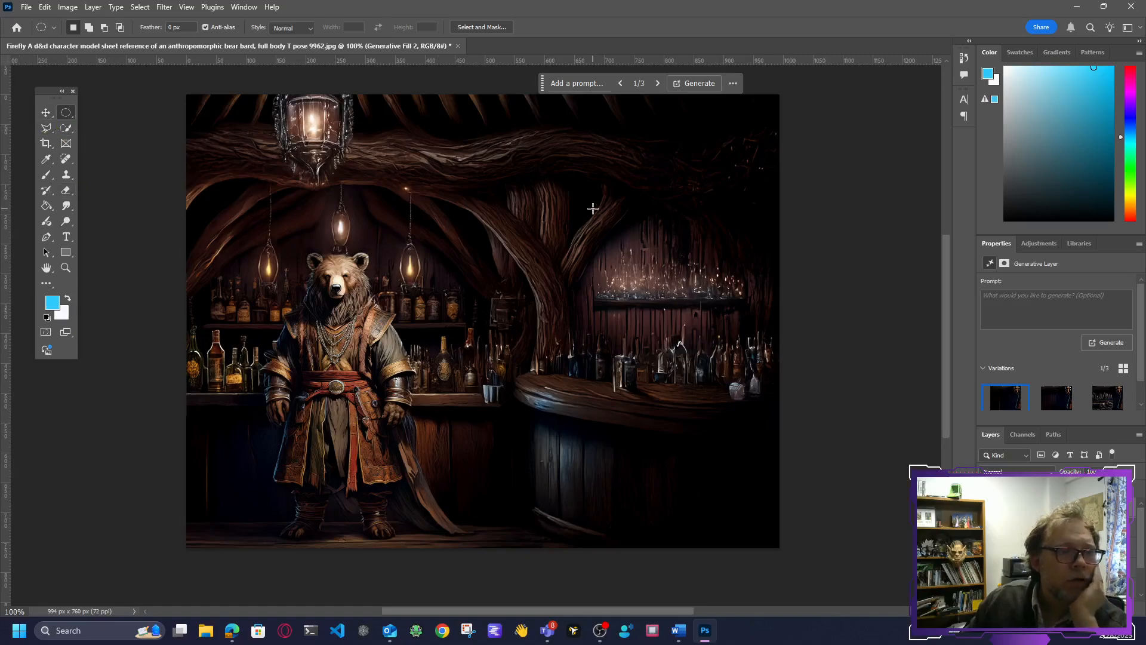
# Generate "Fantasy D&D Fox Bartender Girl cleaning the bar with a rag" in an elliptical selection behind the round counter and choose the third variation.
pyautogui.moveTo(593, 208); pyautogui.dragTo(809, 469)
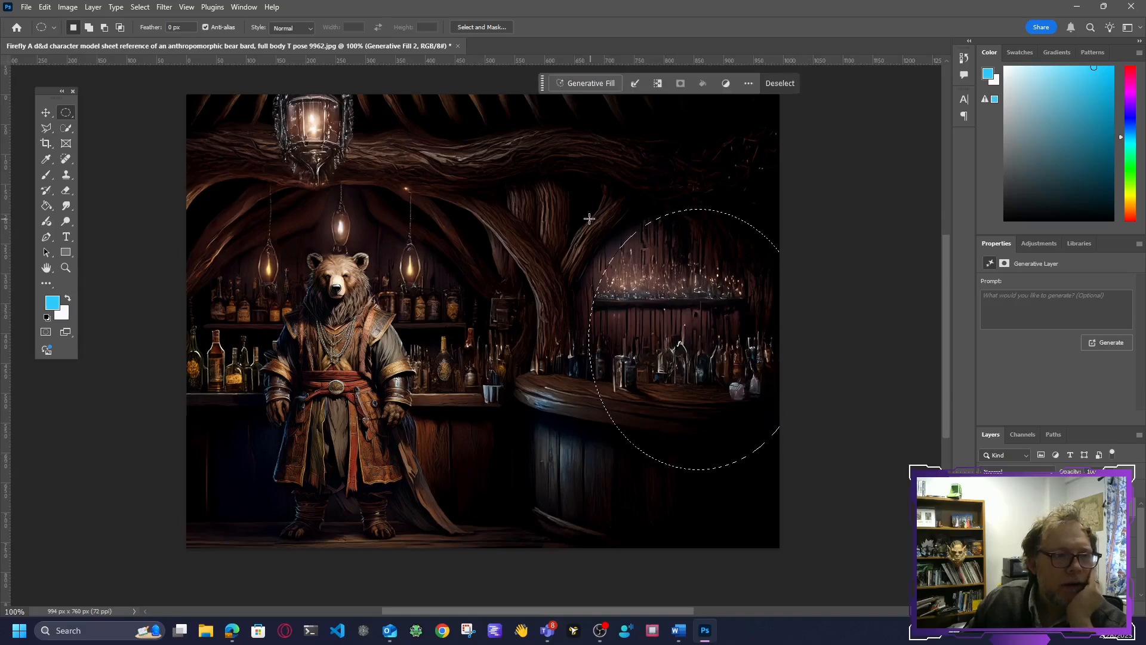
pyautogui.moveTo(561, 201); pyautogui.dragTo(761, 443)
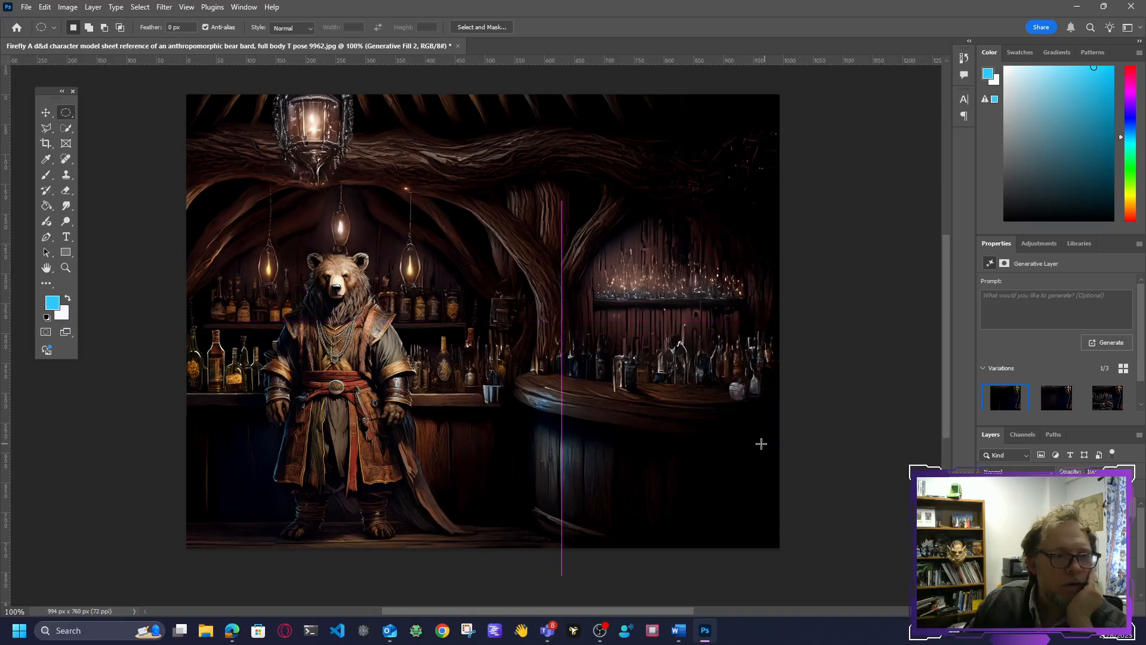
pyautogui.click(597, 83)
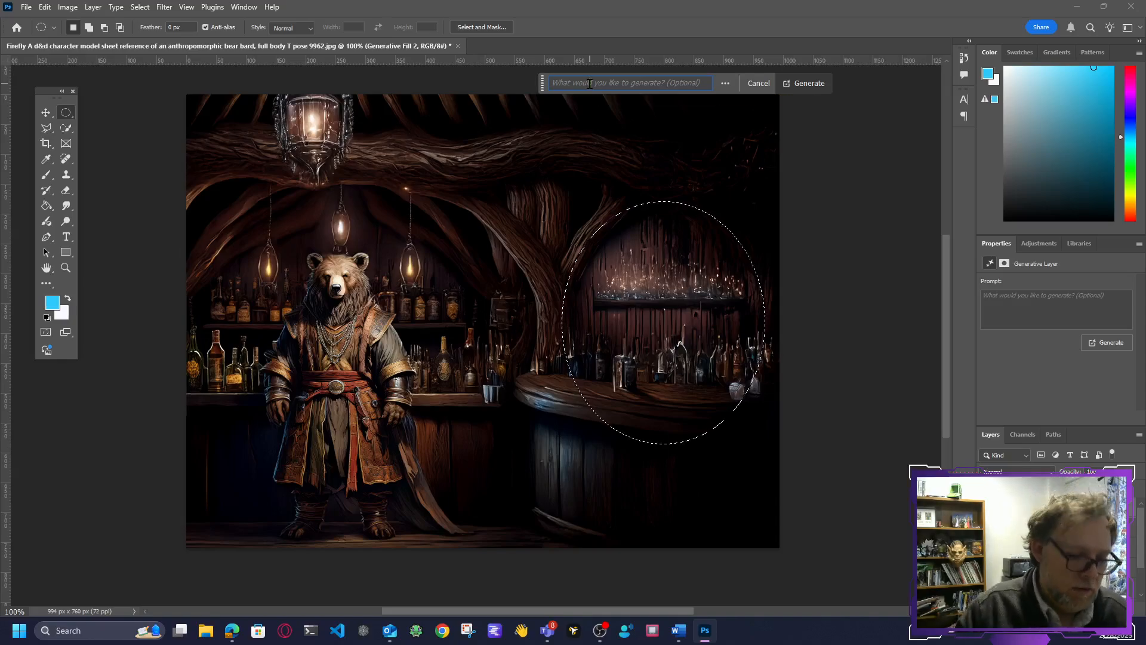
pyautogui.write('Fant')
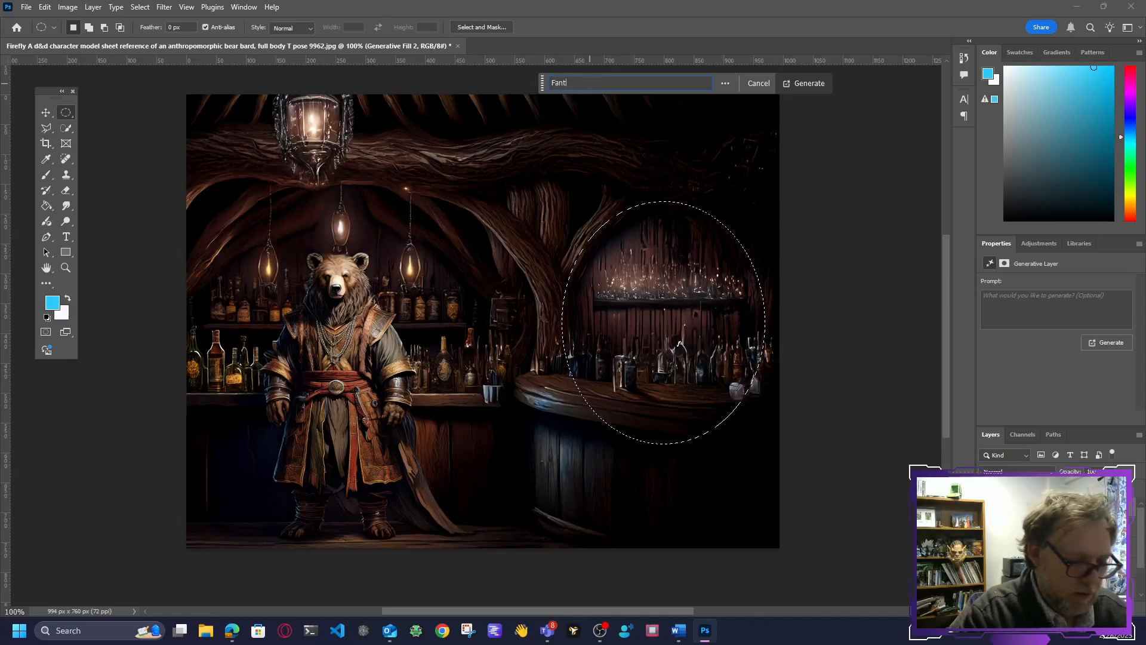
pyautogui.write('asy D&D Fox Bartender Girl')
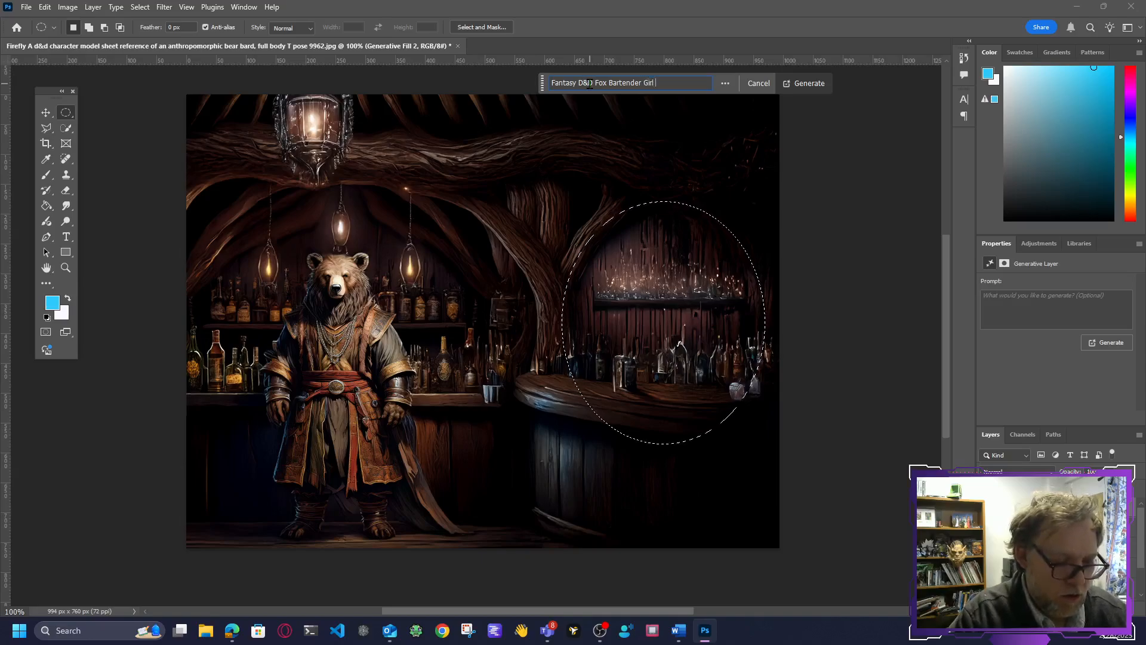
pyautogui.write('cleaning the bar')
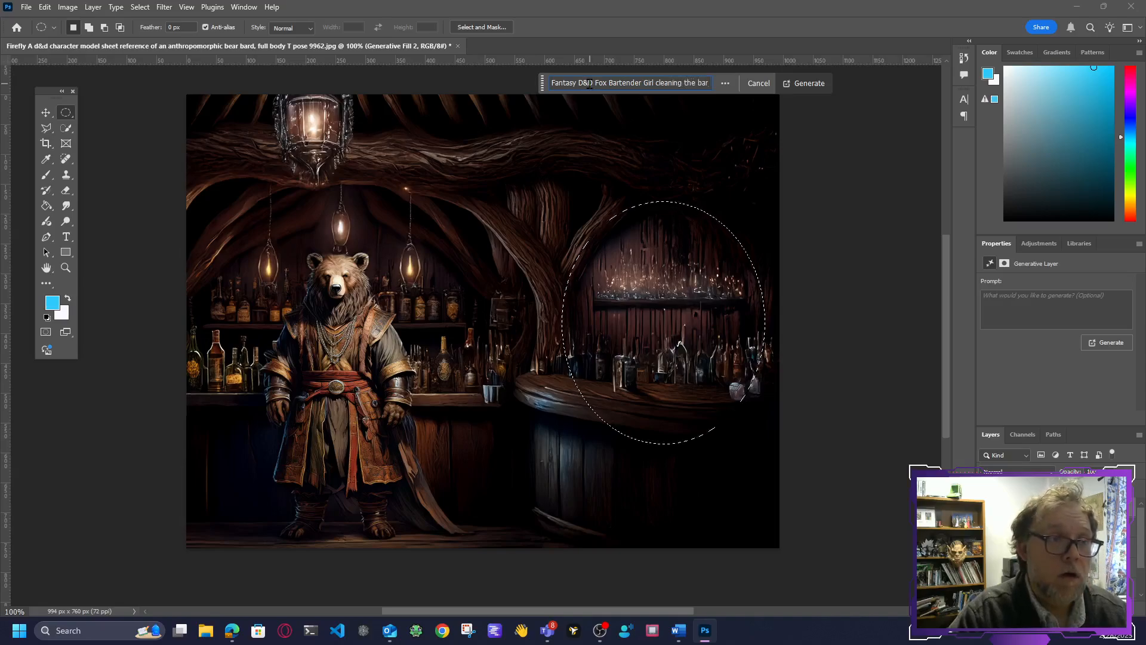
pyautogui.write(' with a rag')
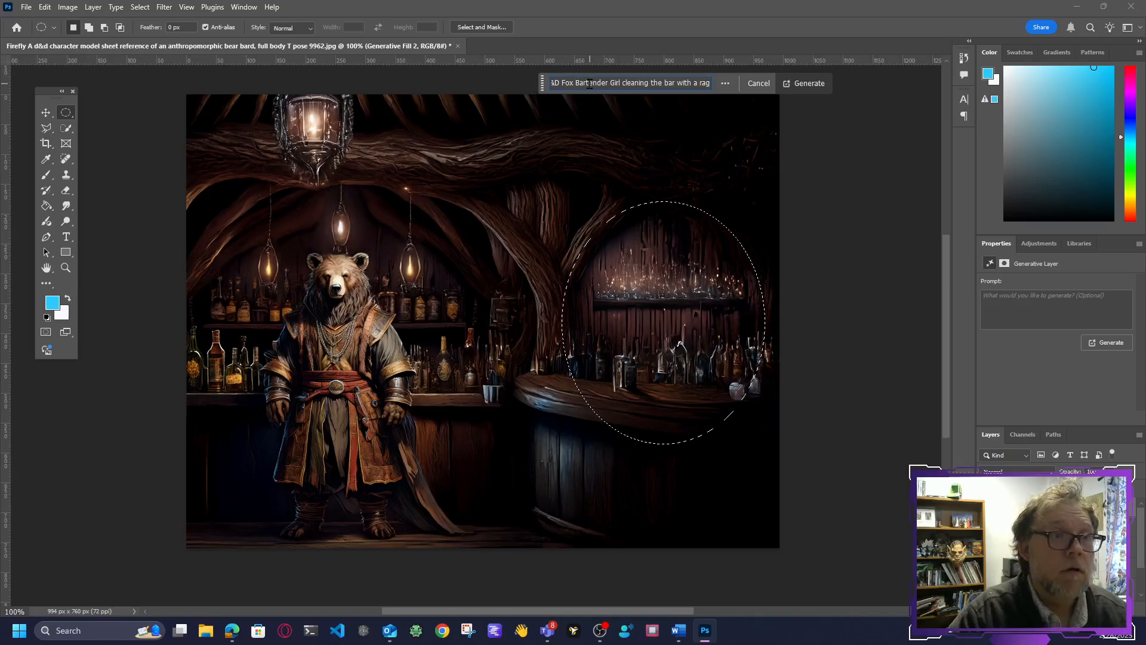
pyautogui.press('Return')
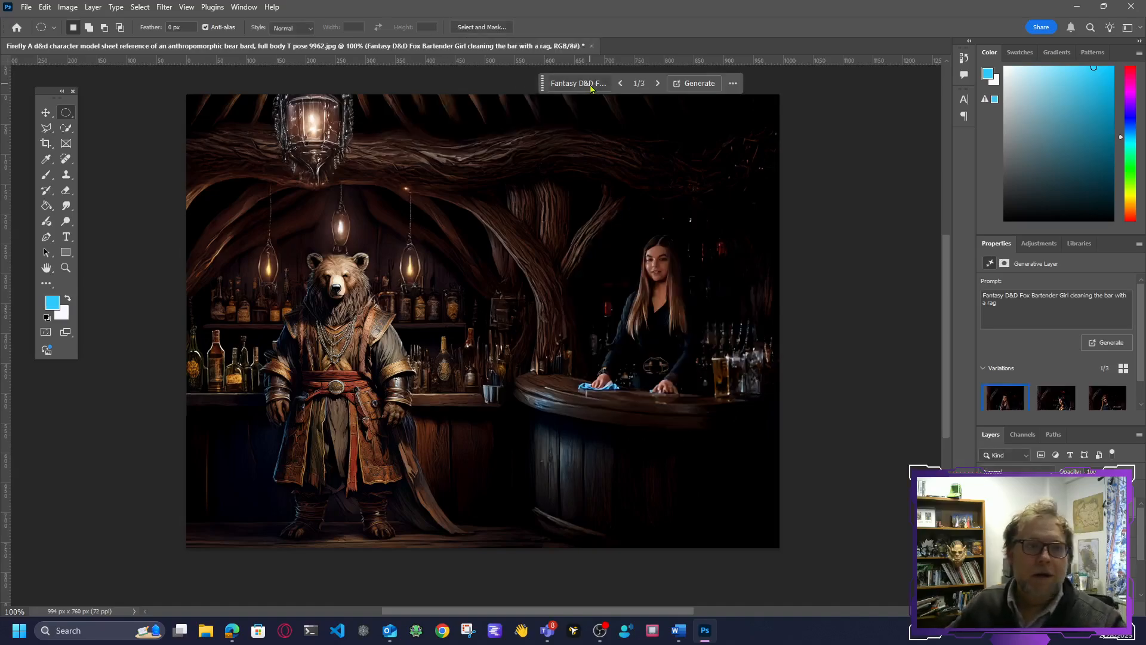
pyautogui.click(658, 84)
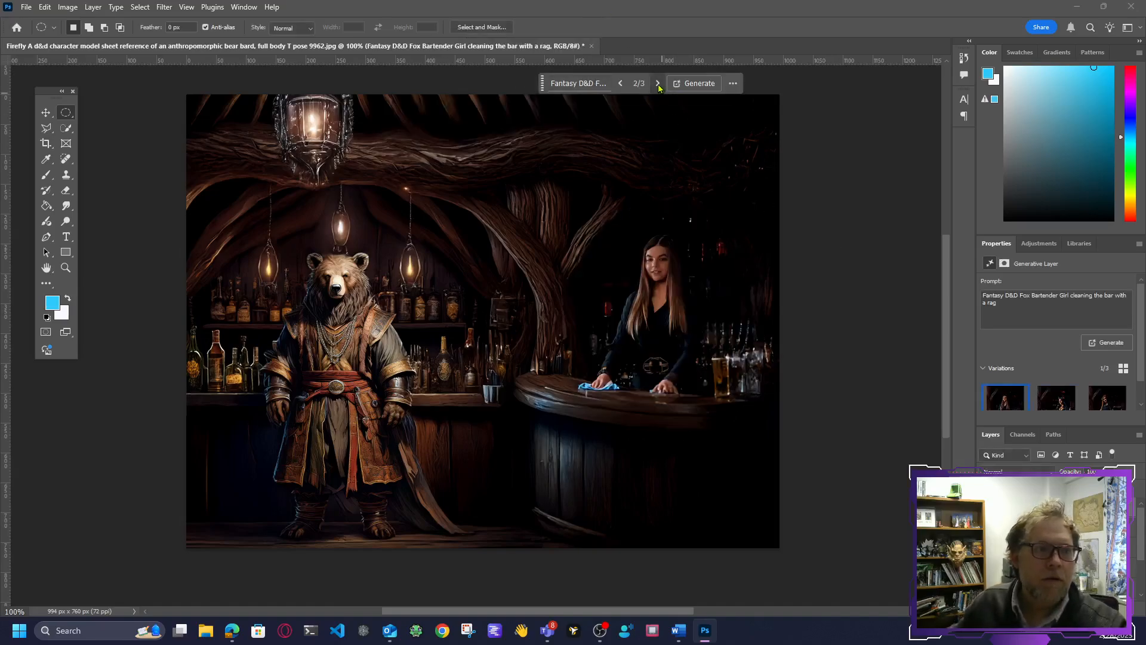
pyautogui.click(658, 85)
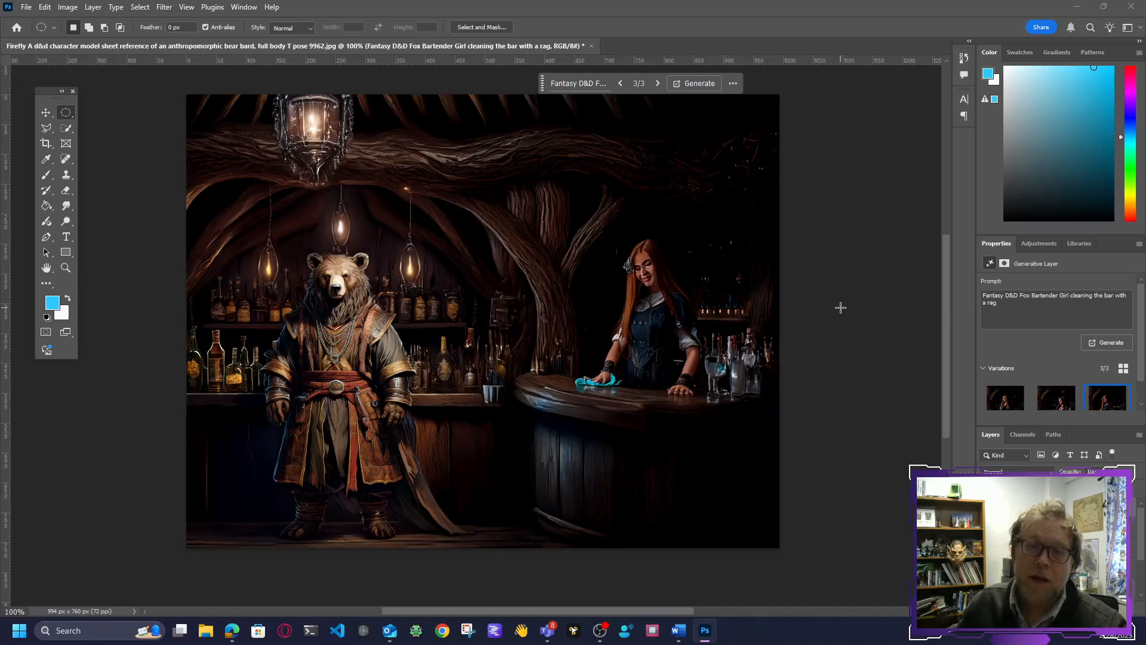
# Replace the bartender's face using Generative Fill with "anthromomorphic fox girl face" in an elliptical selection around her head, choosing the third variation.
pyautogui.click(66, 267)
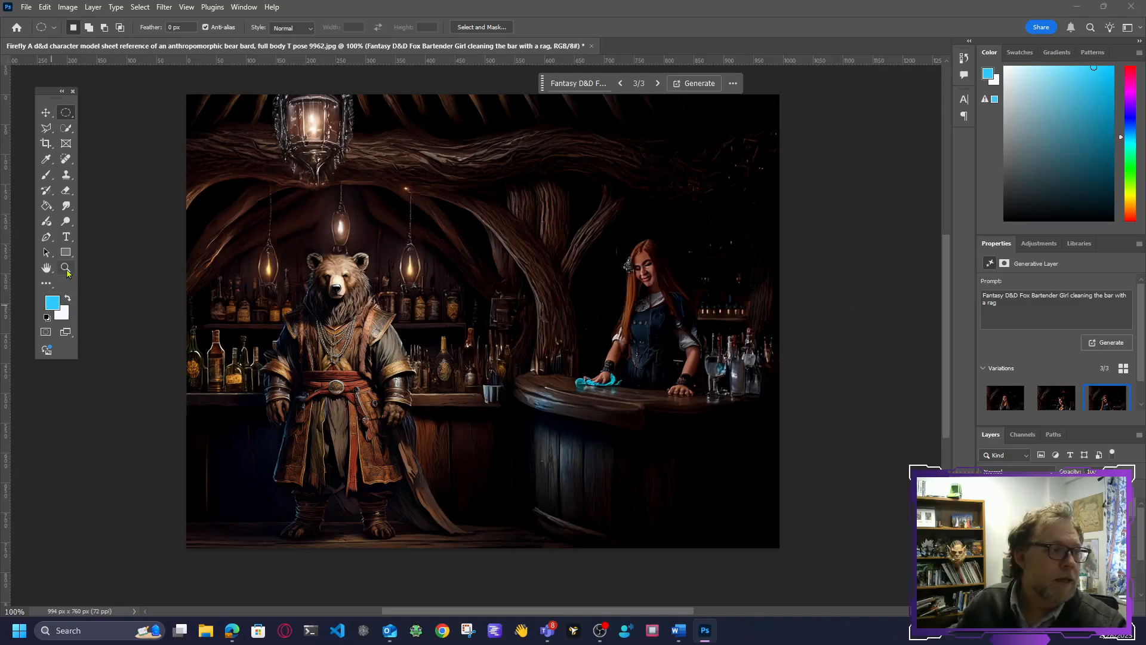
pyautogui.click(701, 296)
pyautogui.click(65, 112)
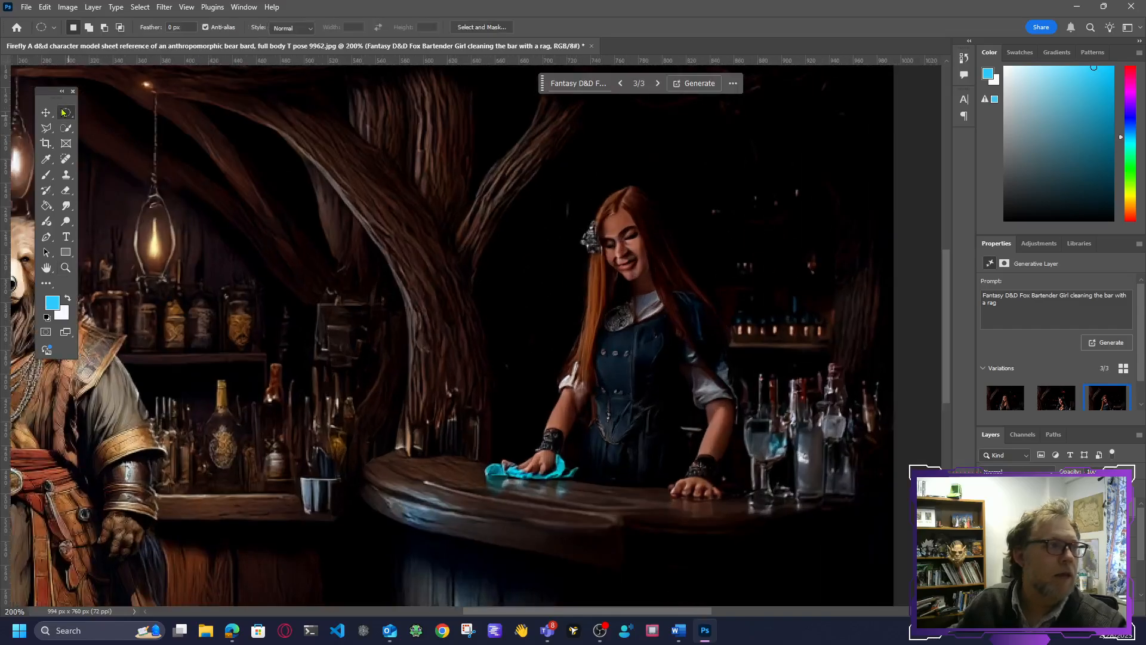
pyautogui.click(46, 129)
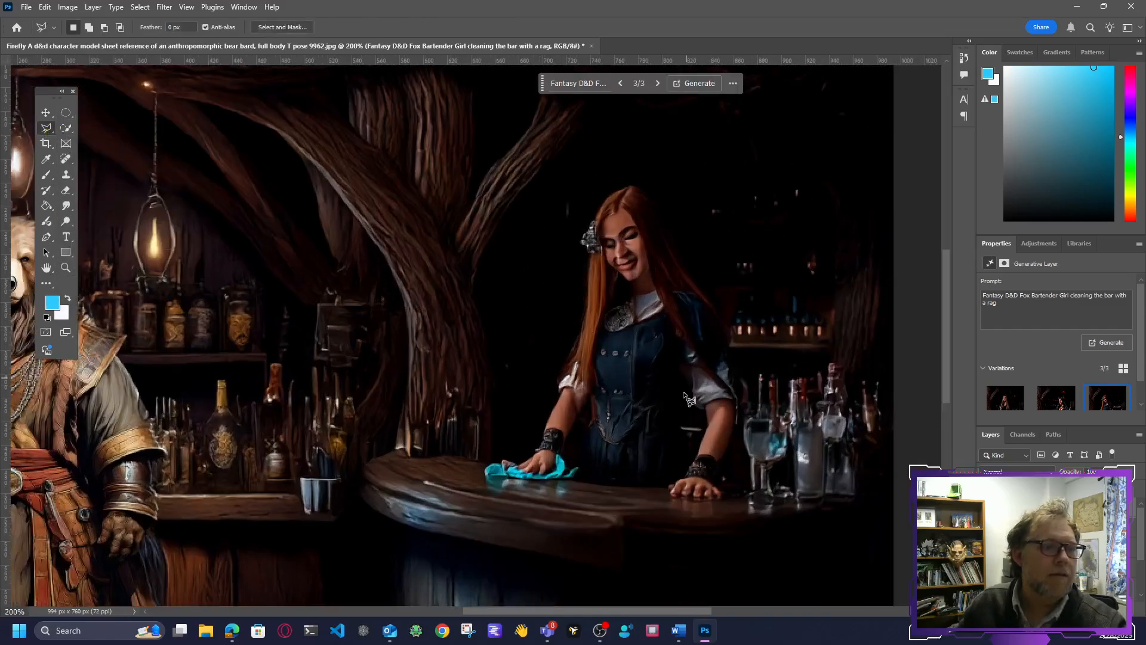
pyautogui.click(66, 113)
pyautogui.moveTo(520, 182); pyautogui.dragTo(662, 339)
pyautogui.click(588, 83)
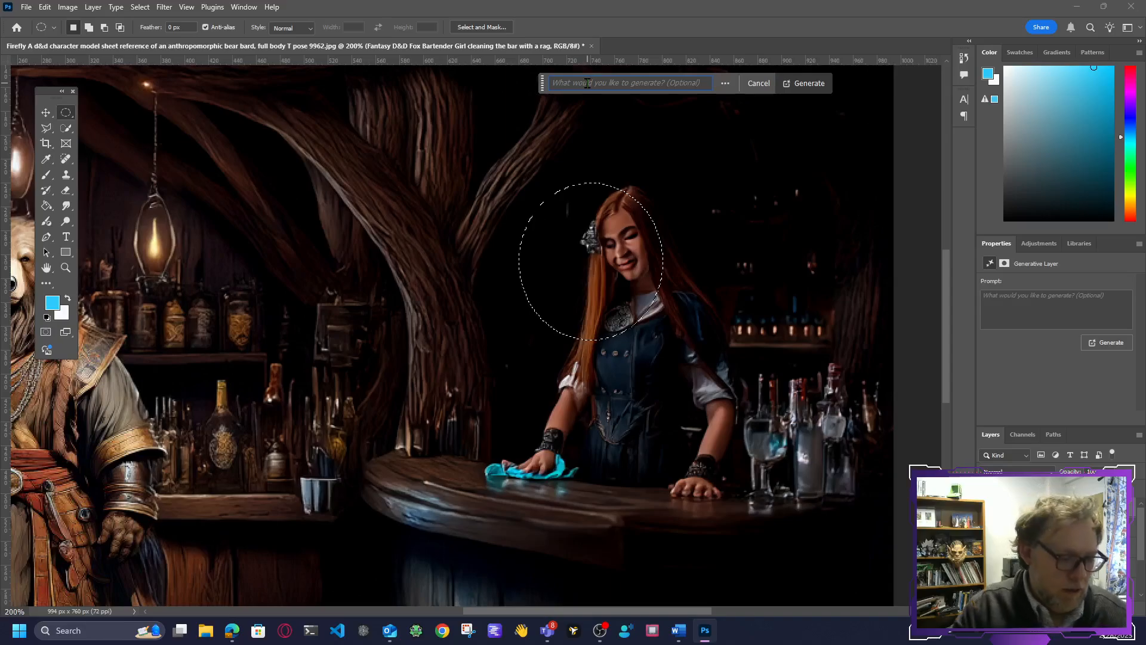
pyautogui.write('an')
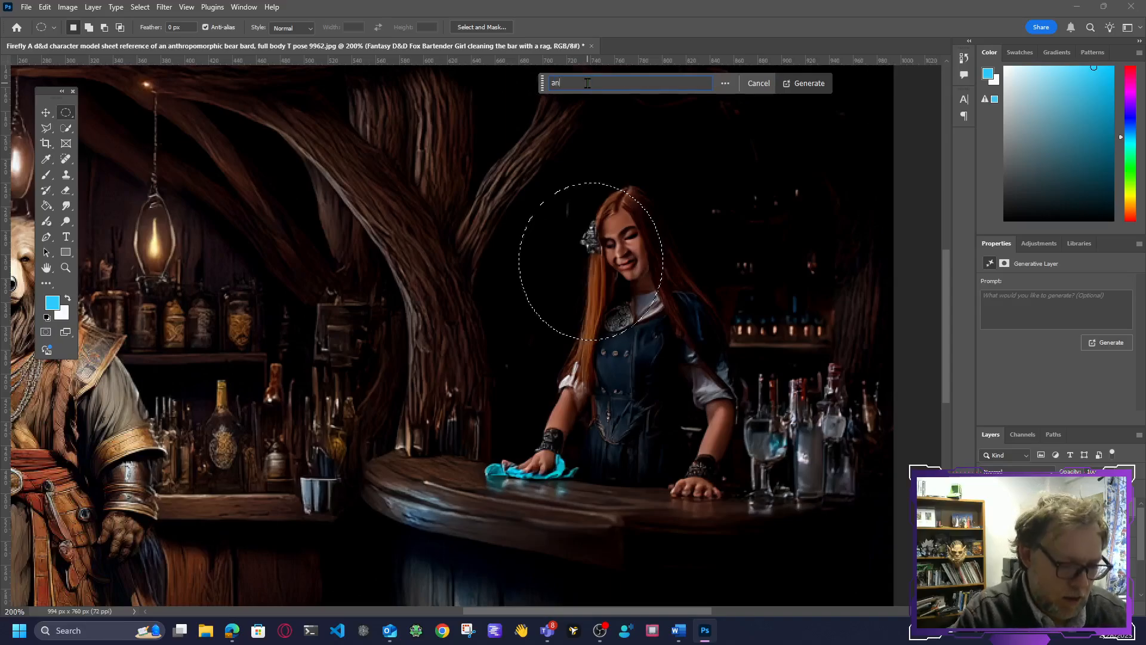
pyautogui.write('thromo')
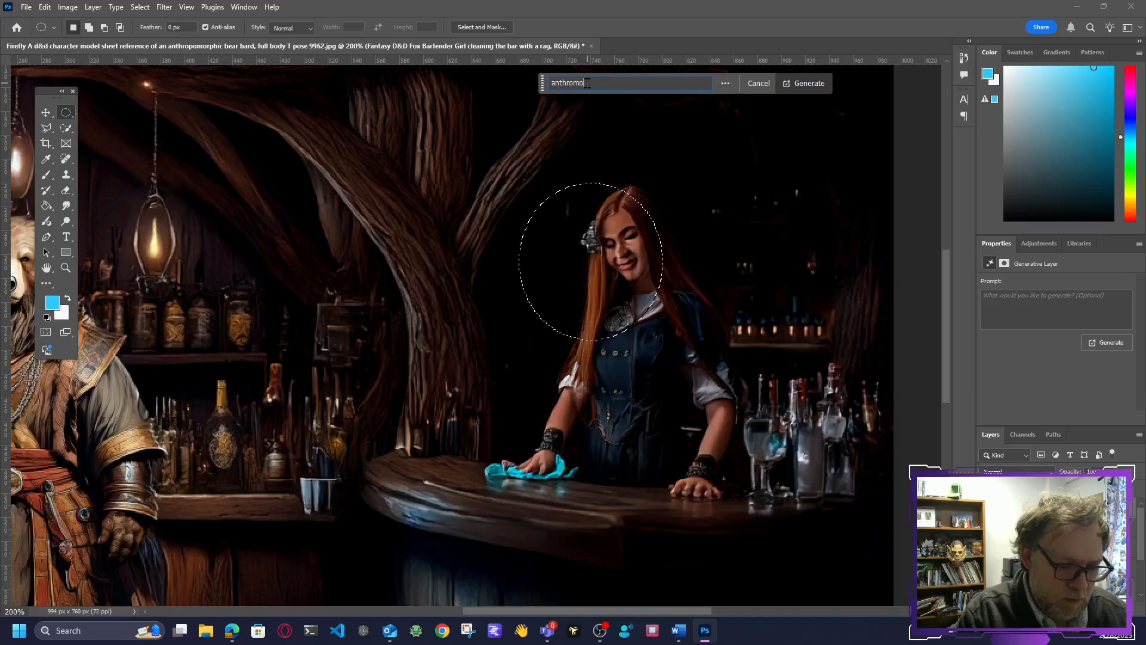
pyautogui.write('norphic')
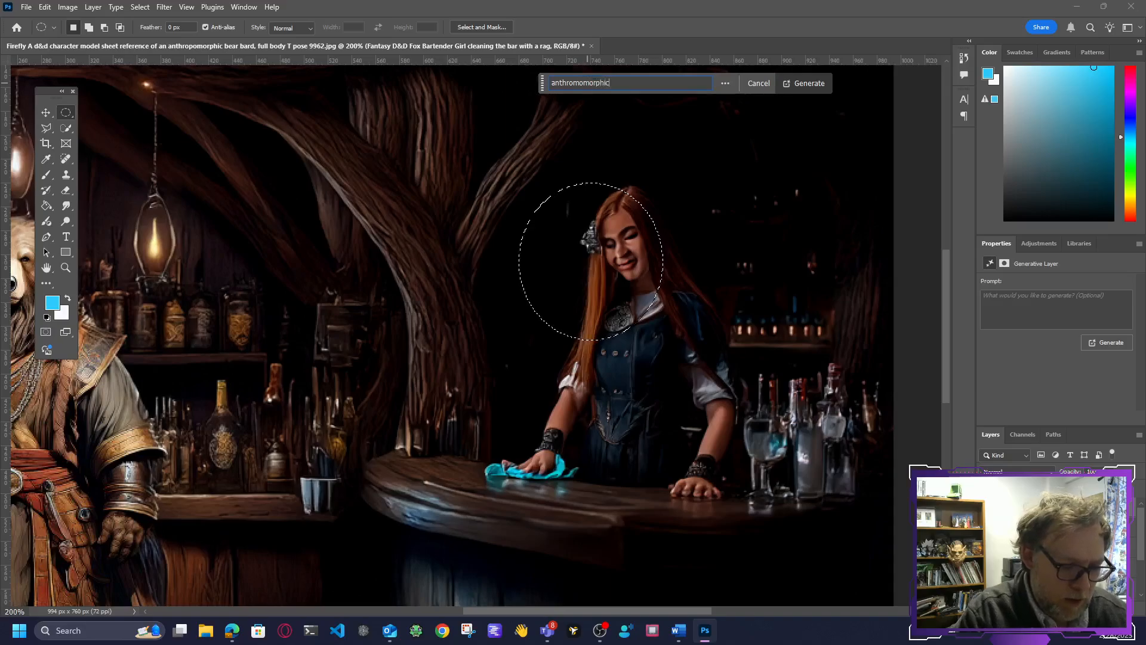
pyautogui.write(' fox g')
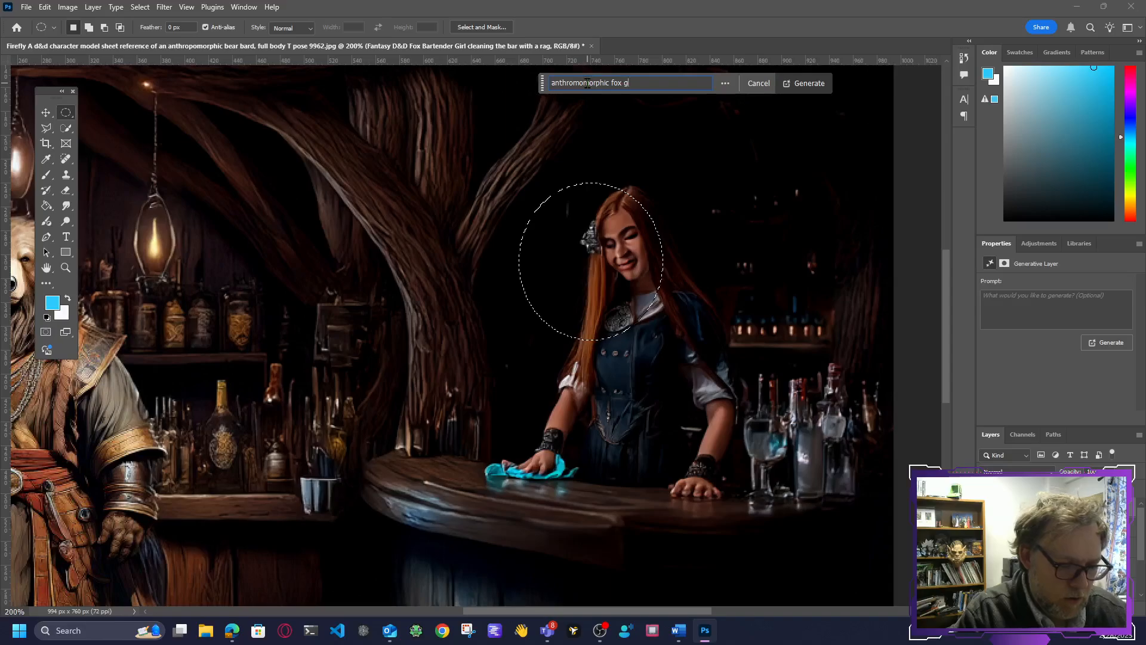
pyautogui.write('irl face')
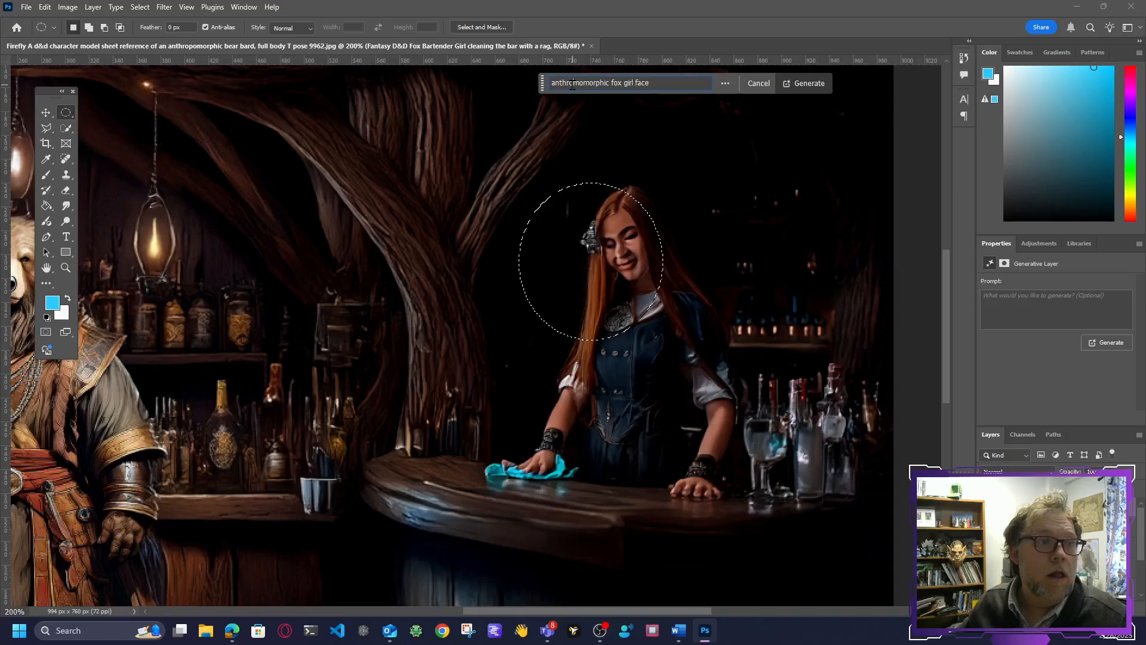
pyautogui.click(806, 85)
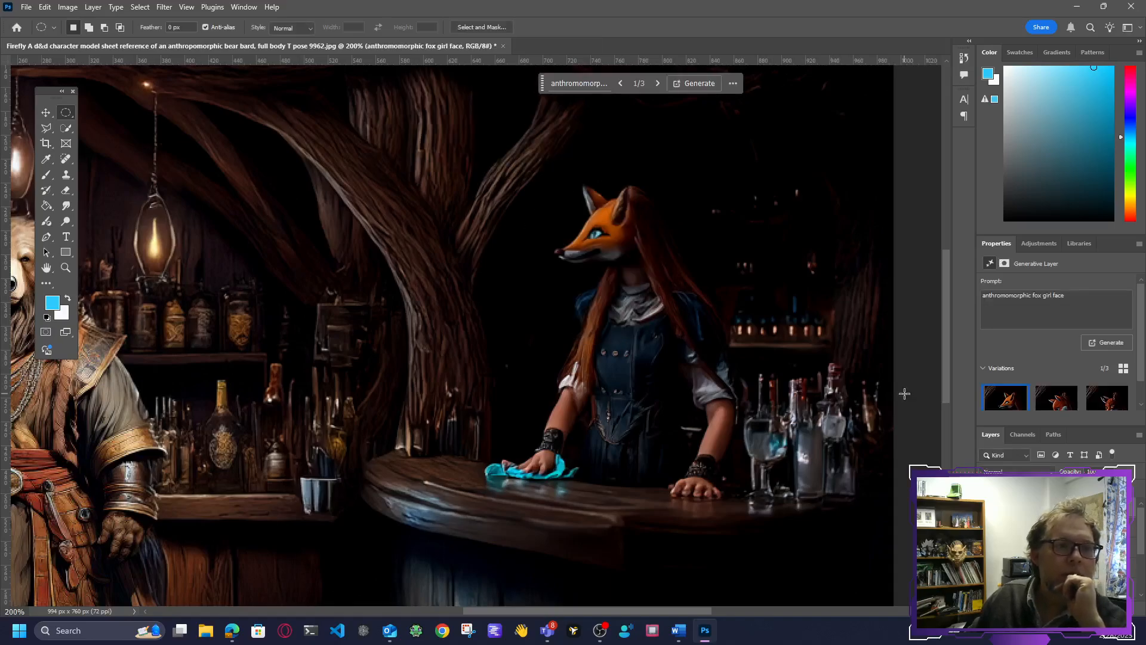
pyautogui.click(659, 84)
pyautogui.click(658, 85)
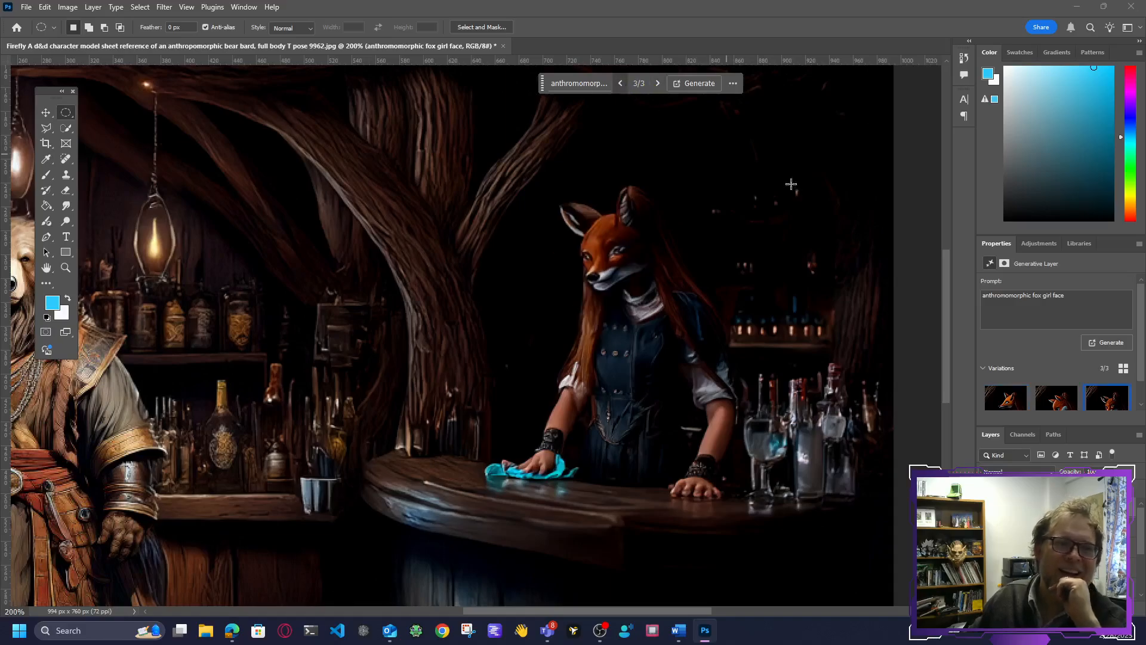
# Try to replace the whole bartender using Generative Fill with "anthromomorphic fox girl cleaning the bar fantasy style" in an elliptical selection around her.
pyautogui.hotkey('ctrl', '-')
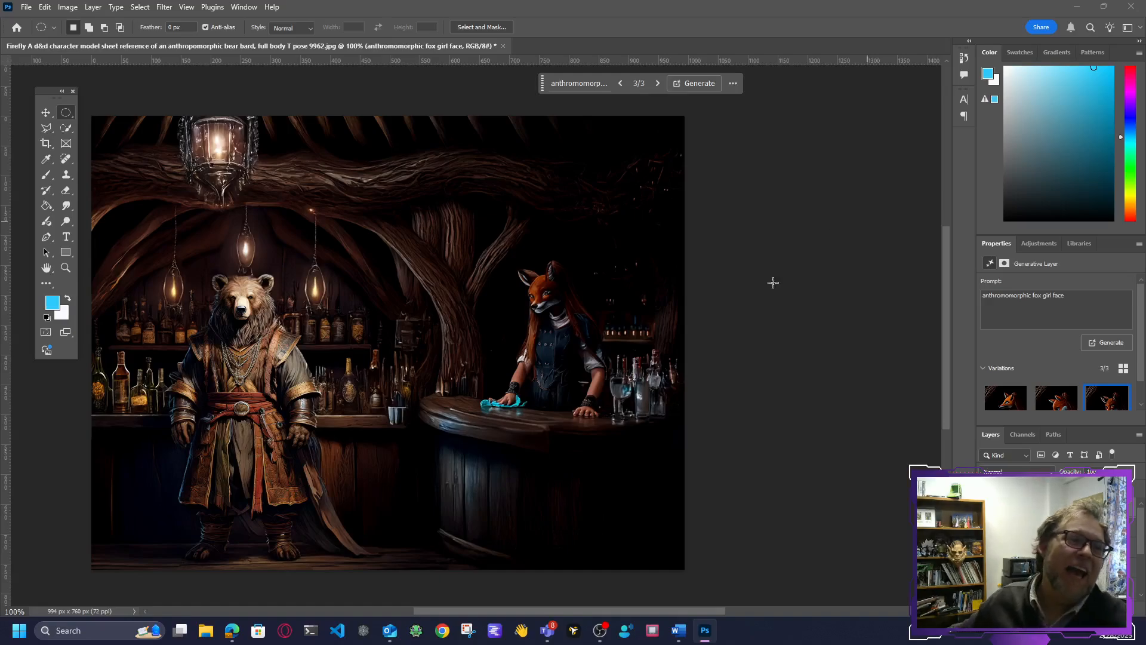
pyautogui.moveTo(467, 256); pyautogui.dragTo(630, 436)
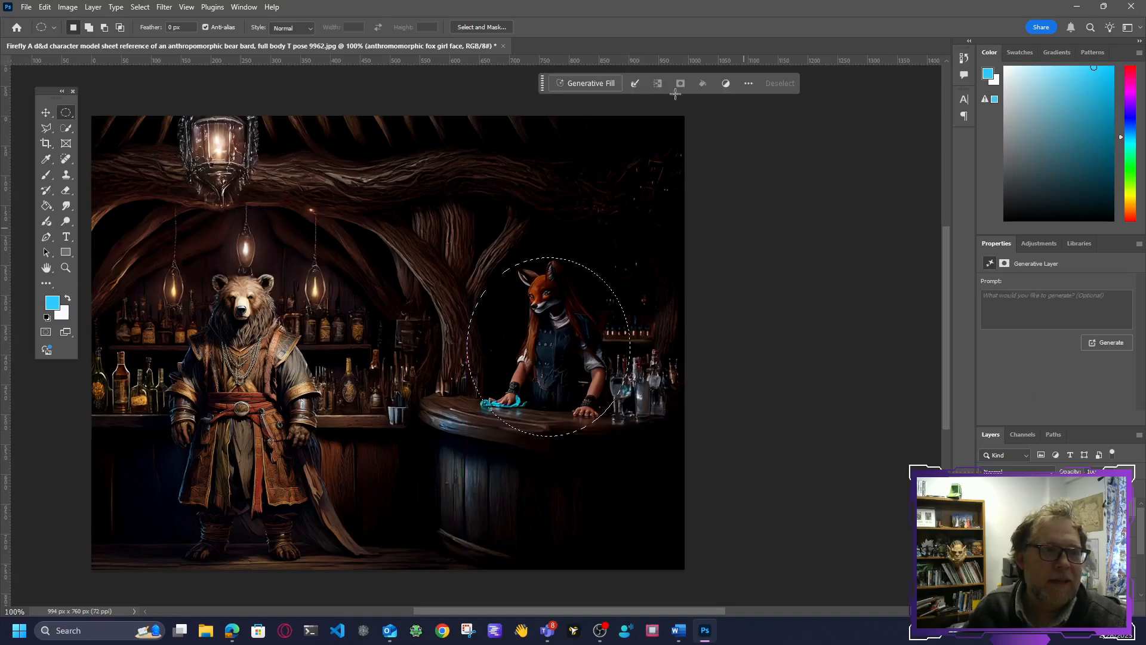
pyautogui.click(599, 87)
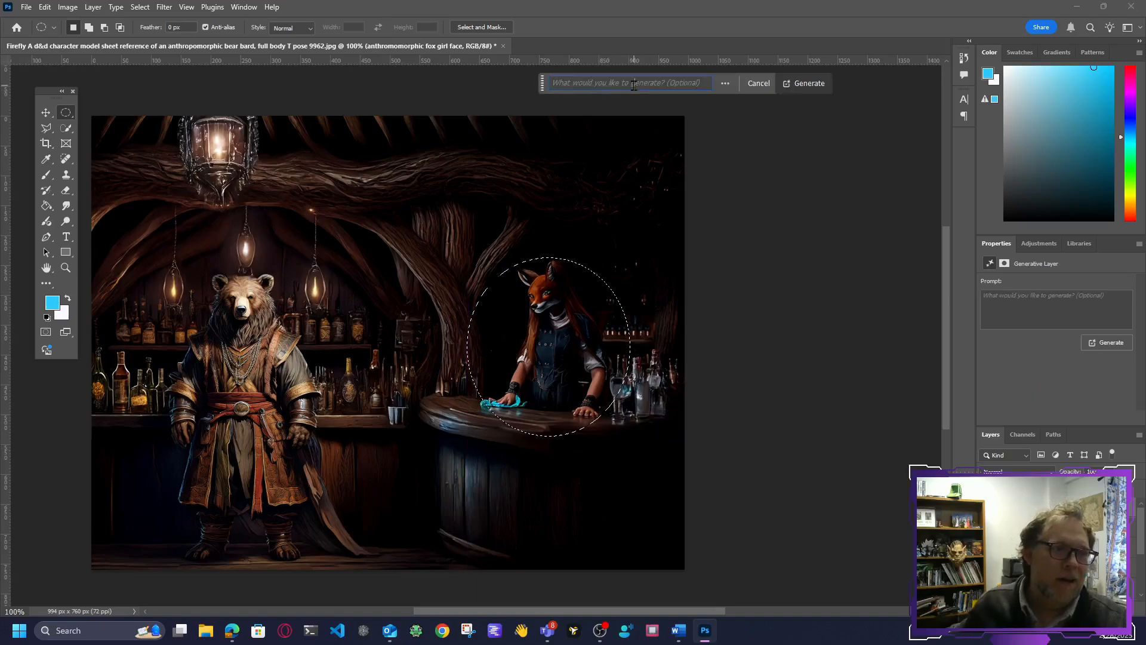
pyautogui.write('anth')
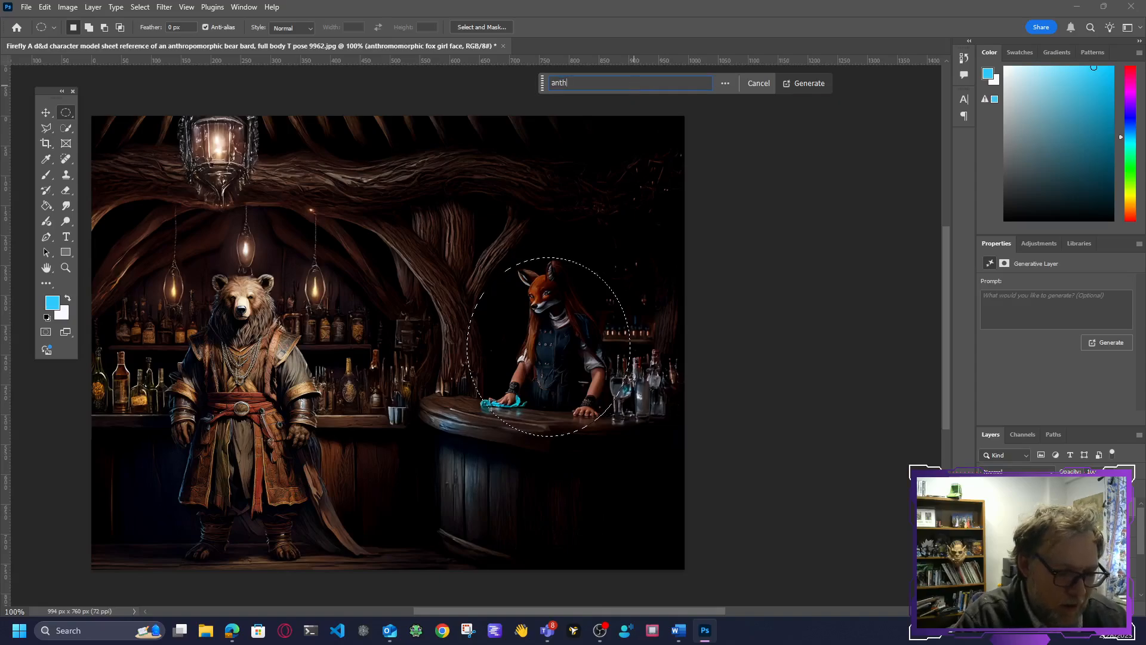
pyautogui.write('romop')
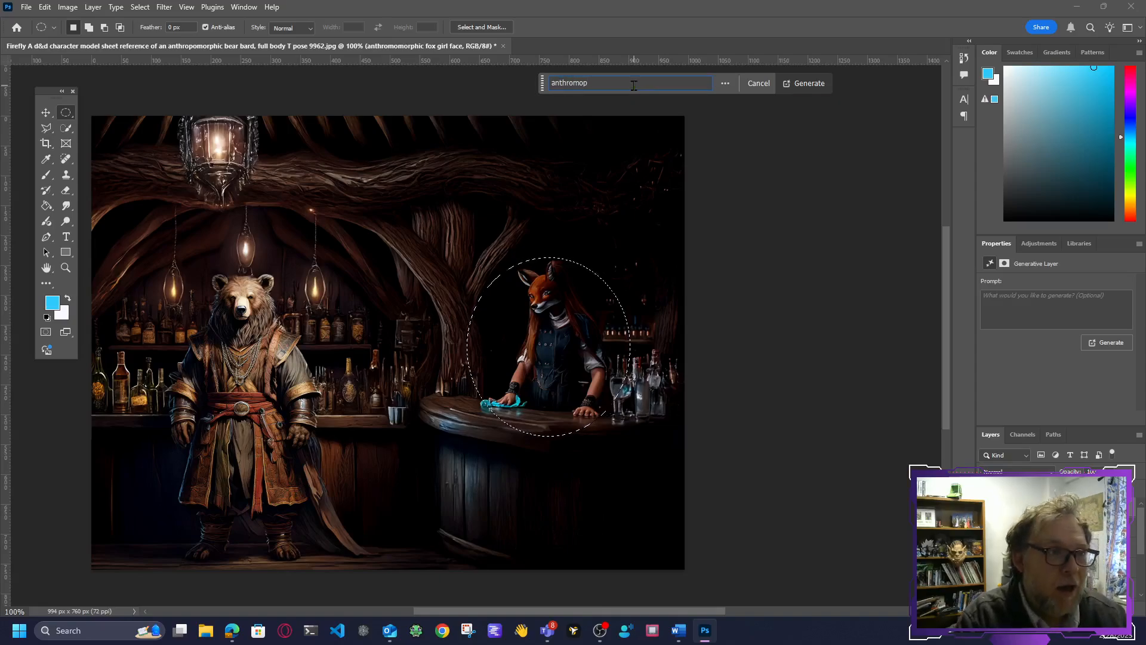
pyautogui.press('BackSpace')
pyautogui.write('mor')
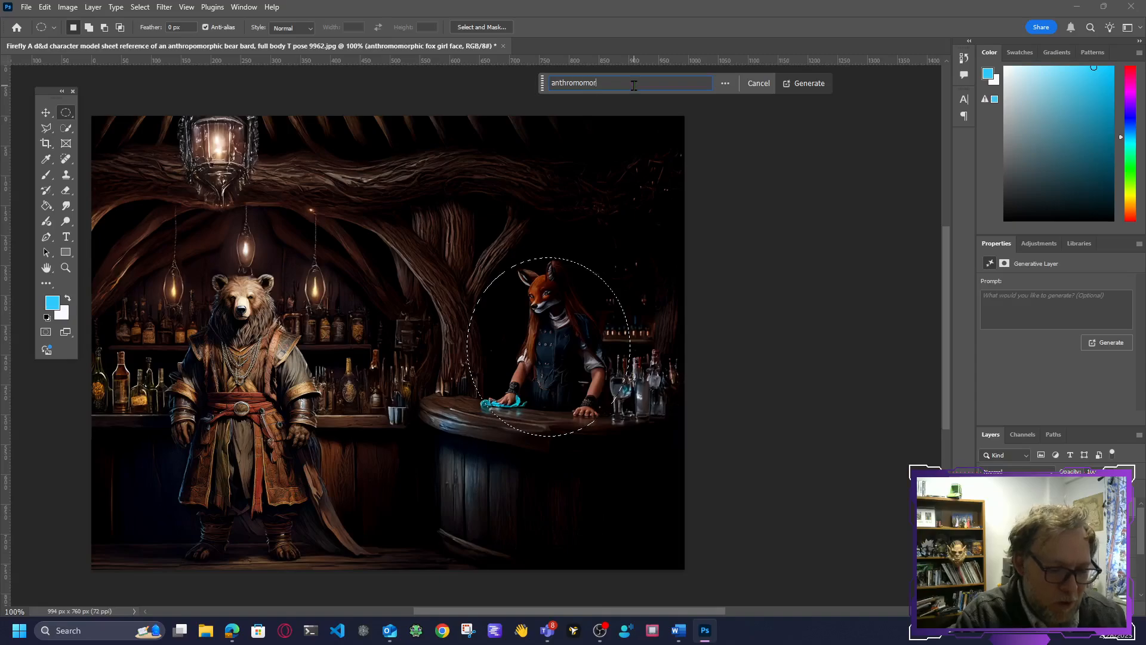
pyautogui.write('phic fox')
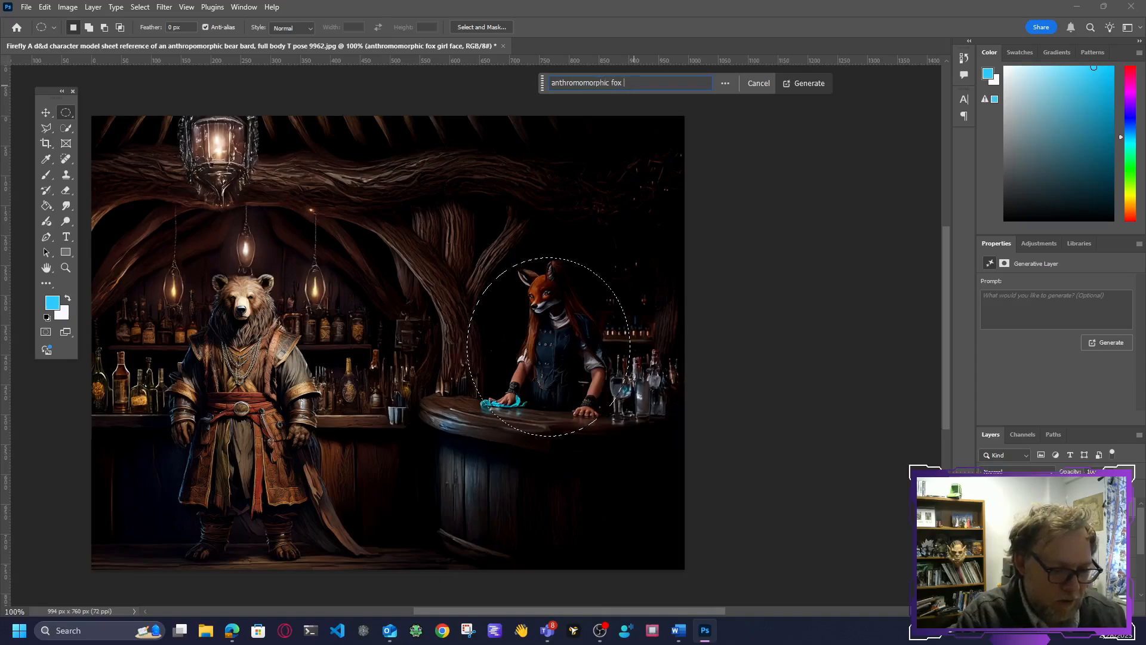
pyautogui.write(' girl cle')
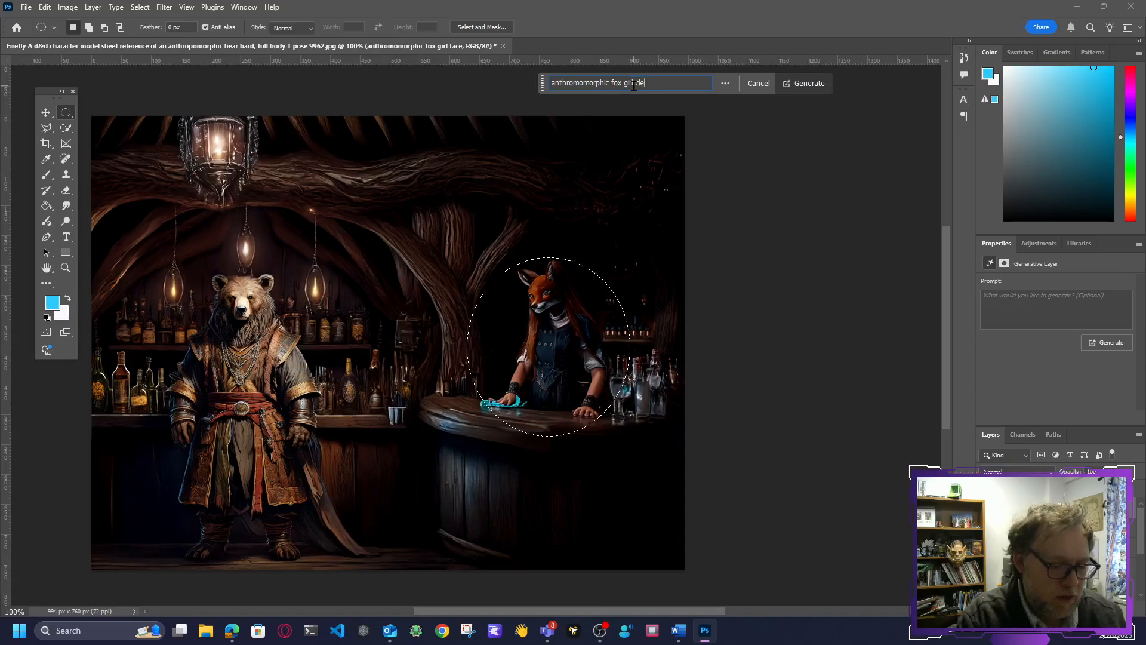
pyautogui.write('aning a')
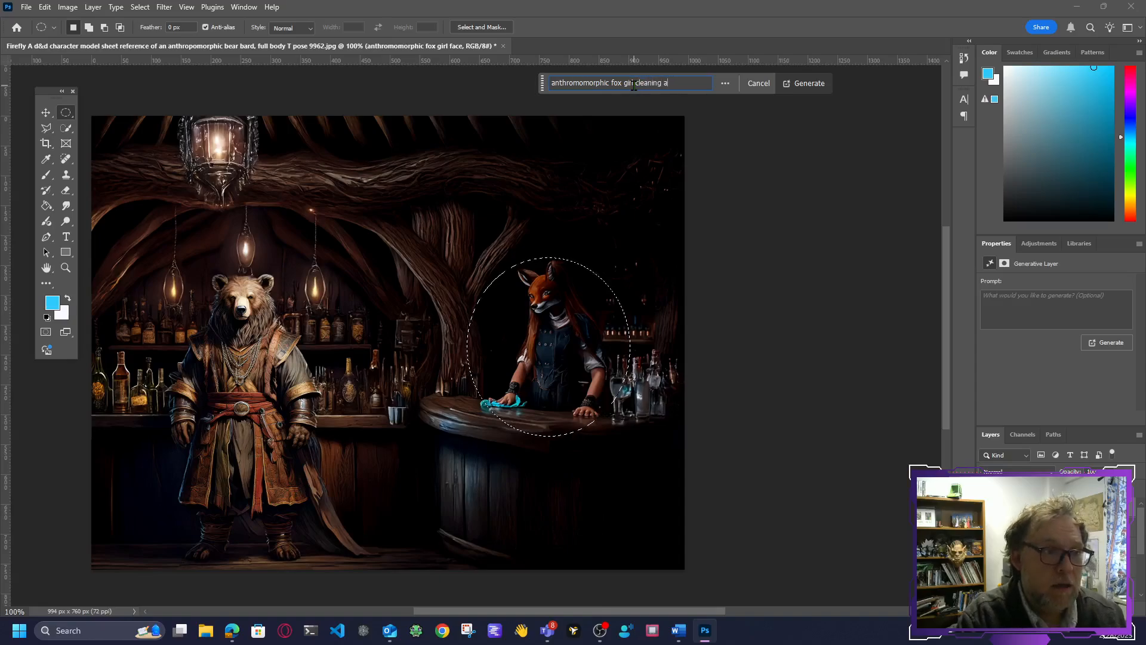
pyautogui.press('BackSpace')
pyautogui.write('the b')
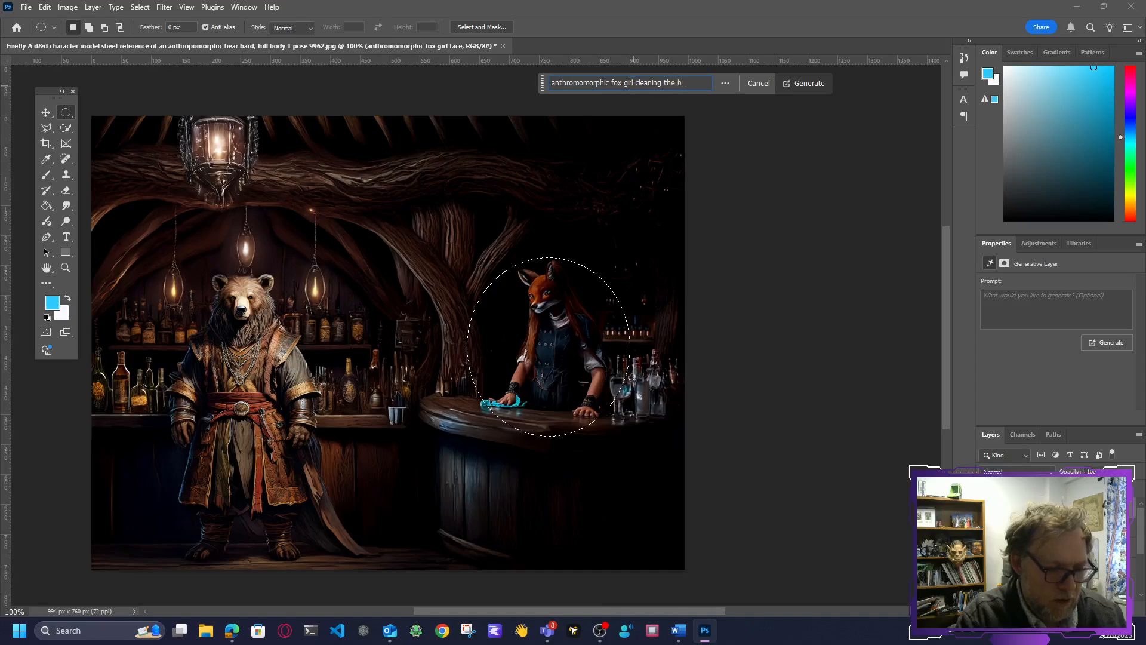
pyautogui.write('ar fan')
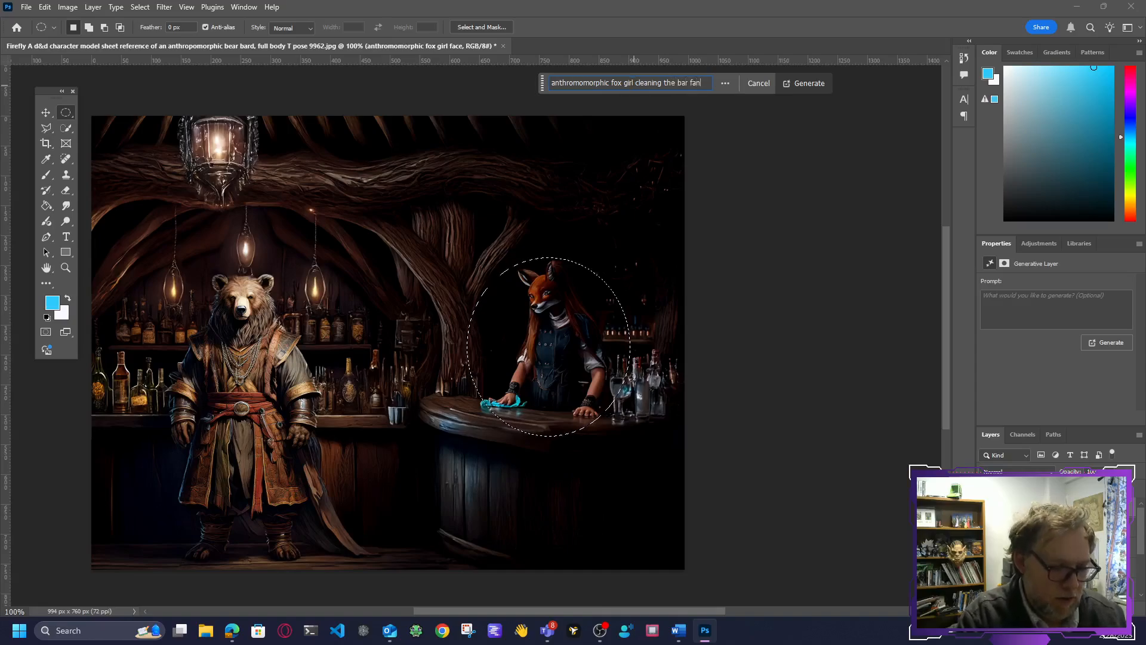
pyautogui.write('tasy style')
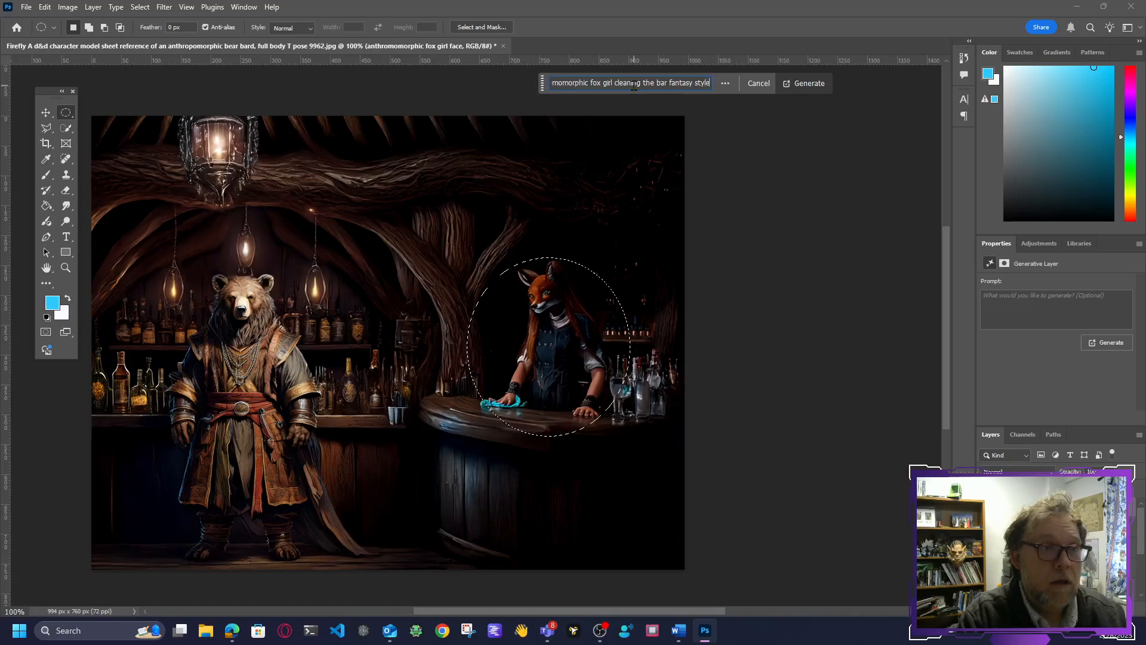
pyautogui.press('Return')
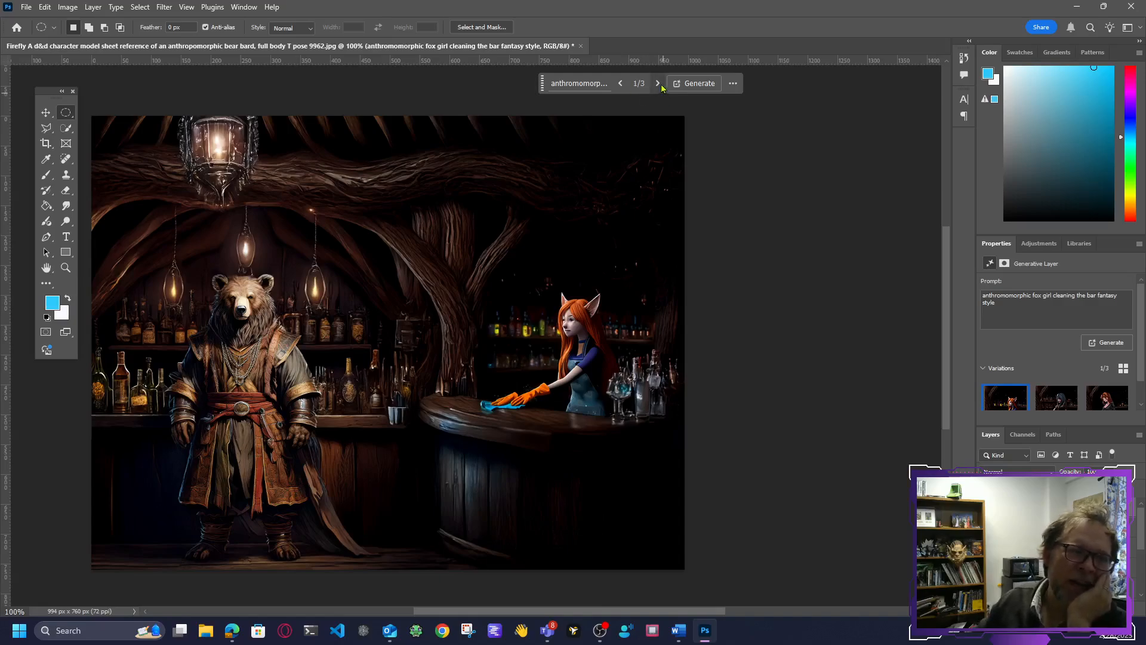
# Compare the generated variations of the full-figure bartender and undo that Generative Fill.
pyautogui.click(659, 84)
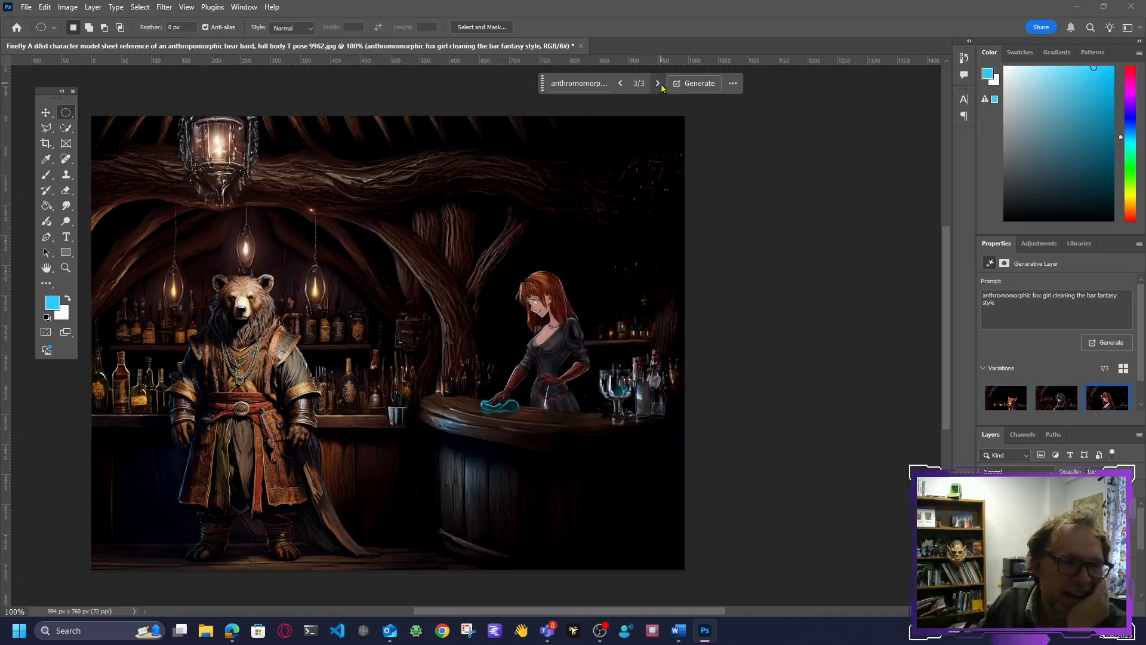
pyautogui.click(621, 84)
pyautogui.click(621, 84)
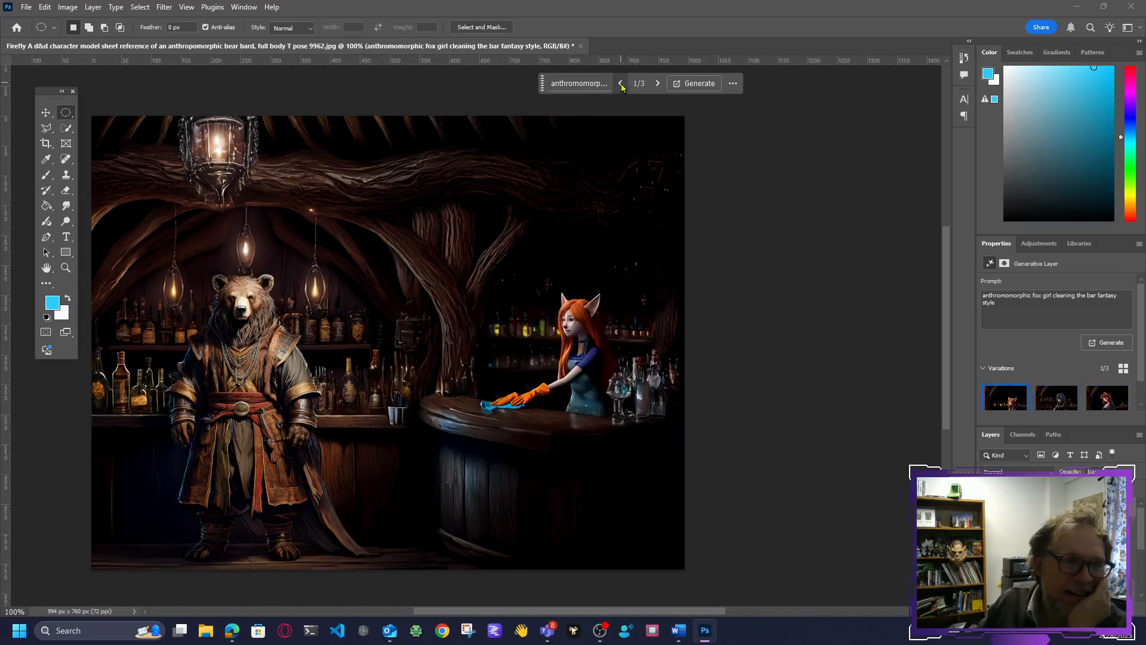
pyautogui.click(621, 84)
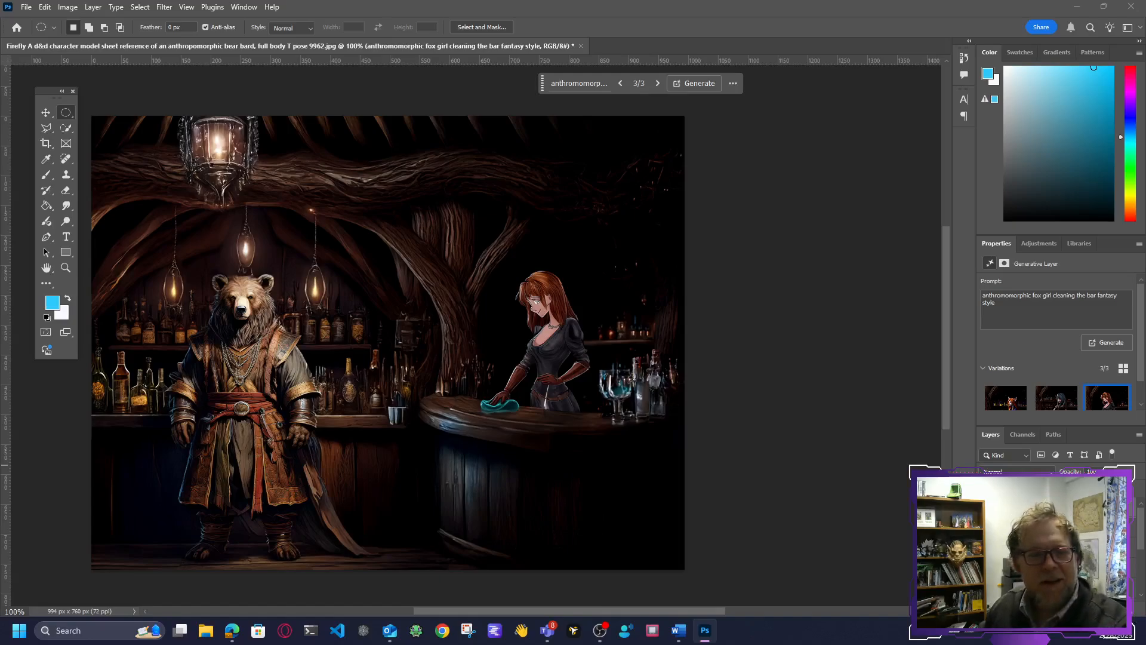
pyautogui.press('Return')
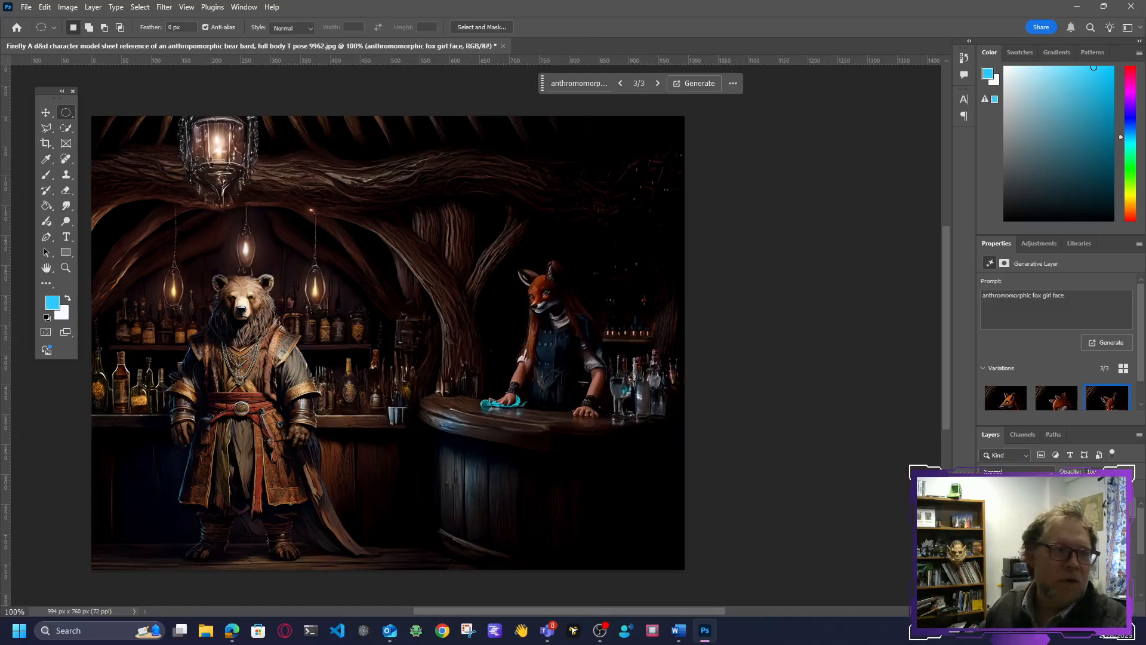